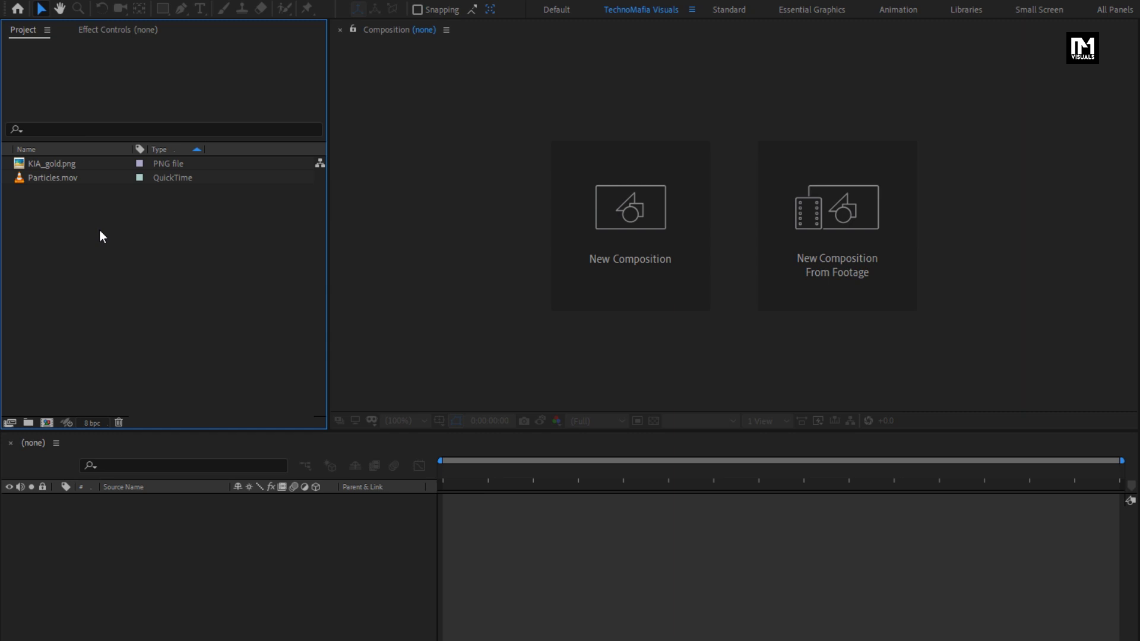
- Inspect the details of KIA_gold.png (2380 x 824) and Particles.mov (1920 x 1080, 29.97 fps)
{"action": "left_click", "coordinate": [56, 162]}
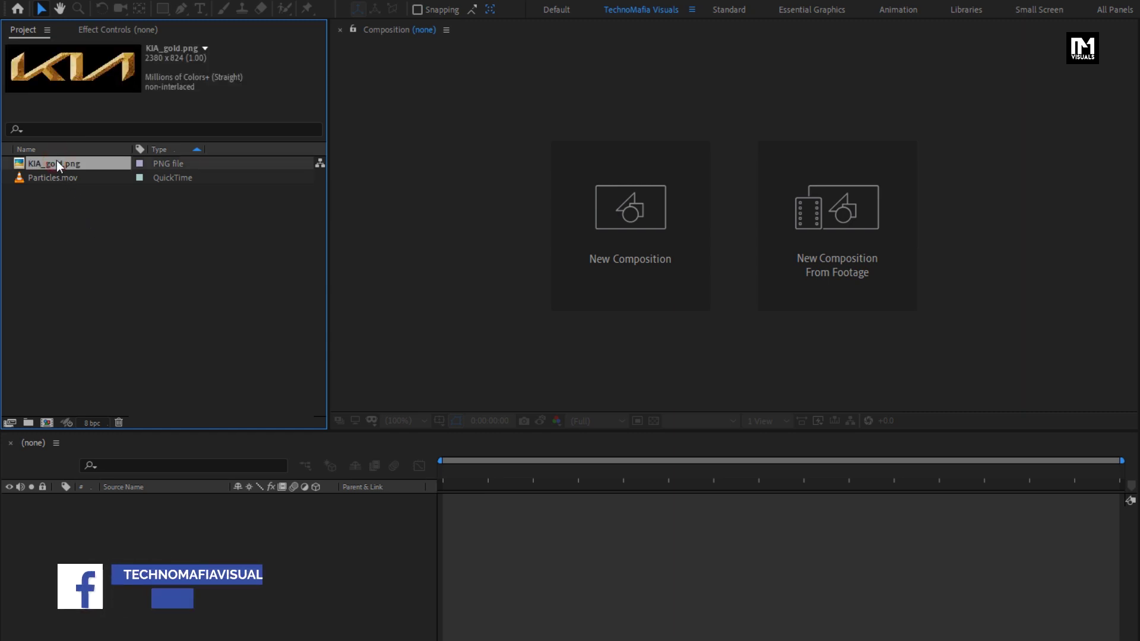
{"action": "left_click", "coordinate": [59, 177]}
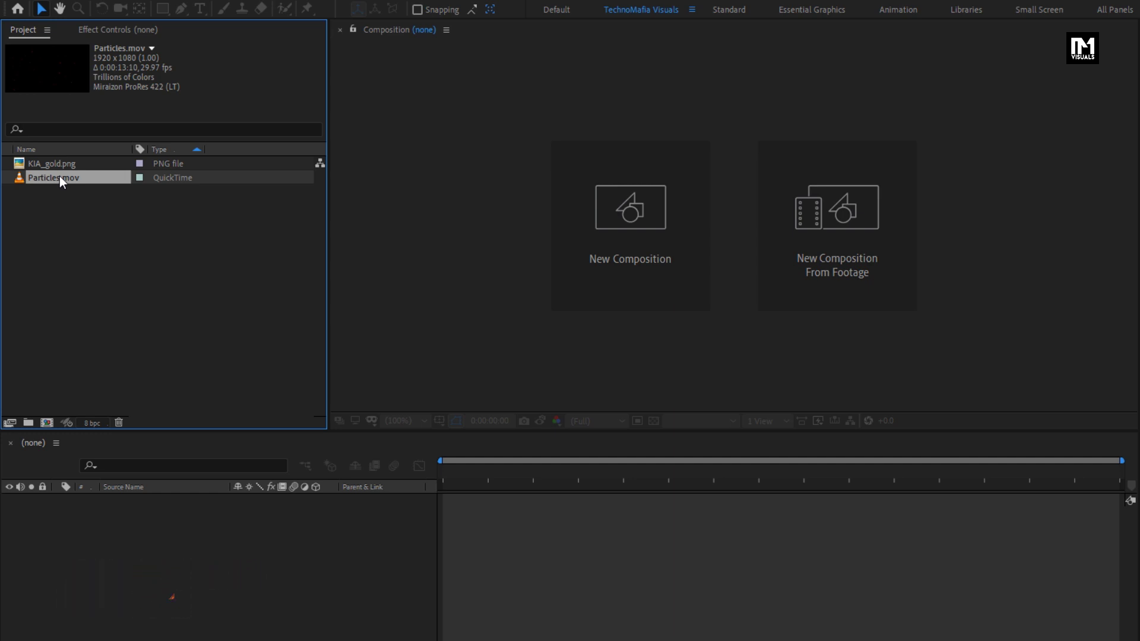
- Create composition Logo_Animation at 1920 x 1080, 30 fps, 7 seconds, black background
{"action": "left_click", "coordinate": [565, 205]}
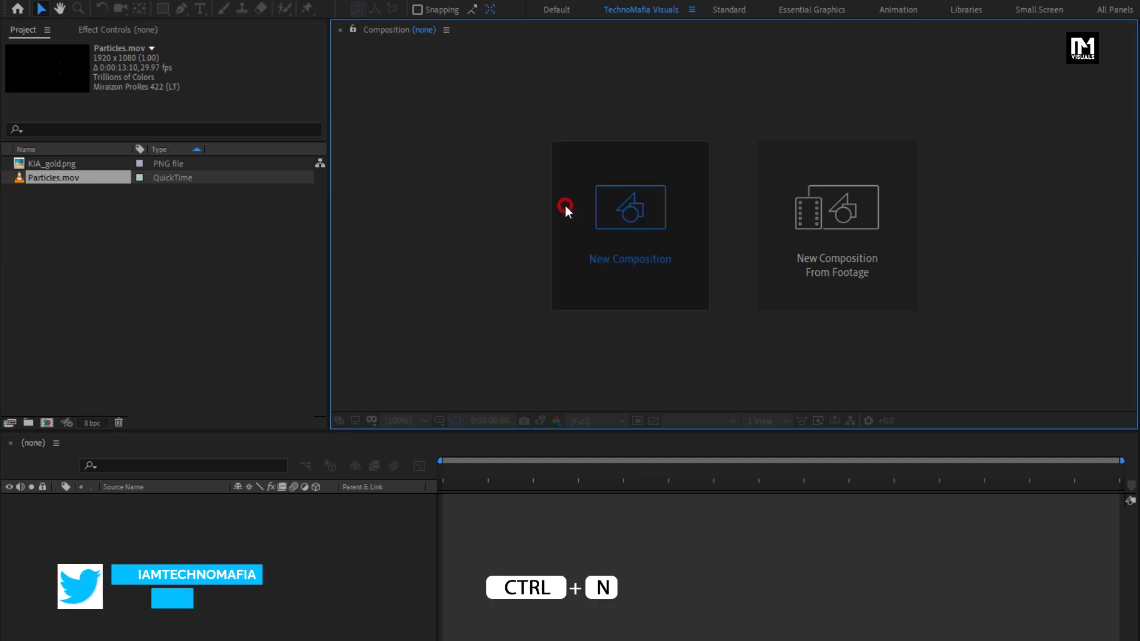
{"action": "key", "text": "ctrl+n"}
{"action": "type", "text": "Logo_Anim"}
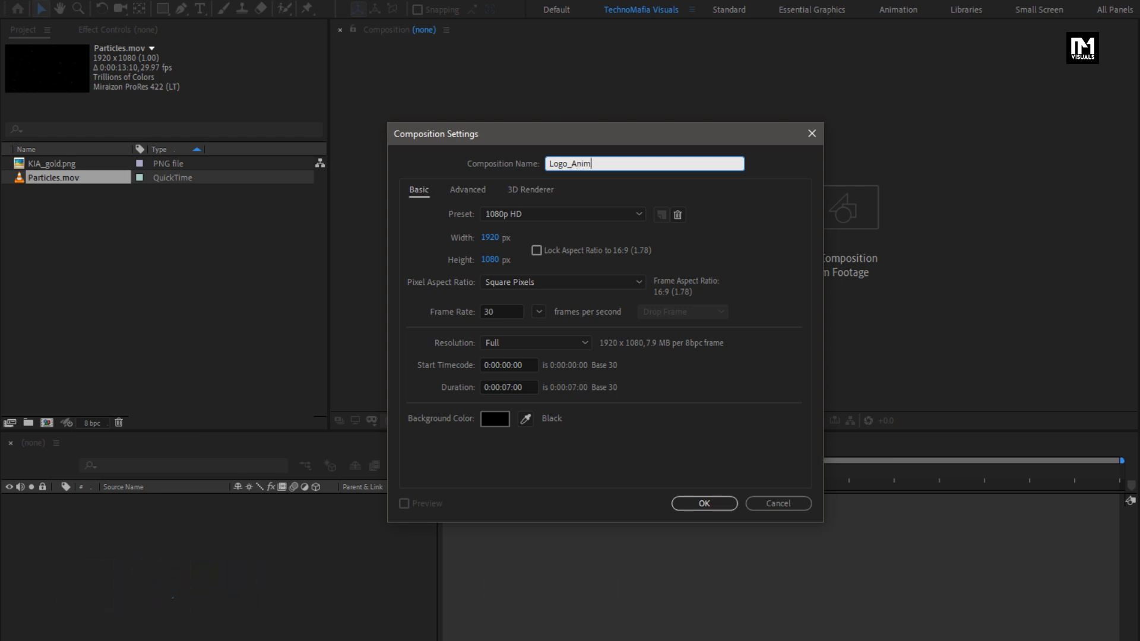
{"action": "type", "text": "ation"}
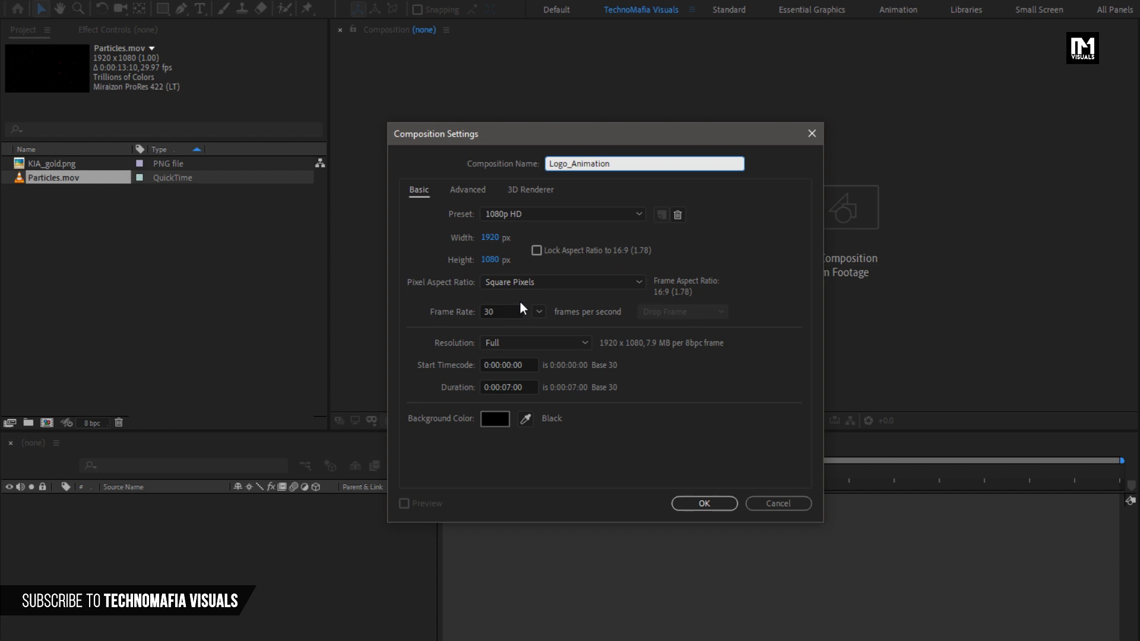
{"action": "left_click", "coordinate": [717, 505]}
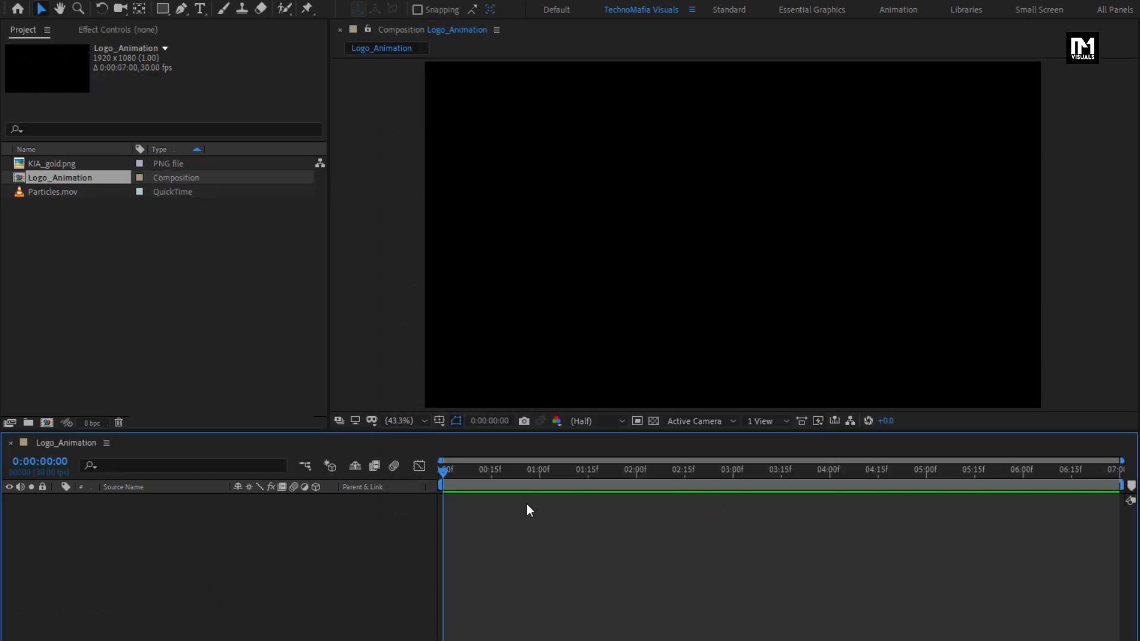
- Add a new full-frame solid layer named BG to the composition
{"action": "right_click", "coordinate": [170, 527]}
{"action": "mouse_move", "coordinate": [269, 532]}
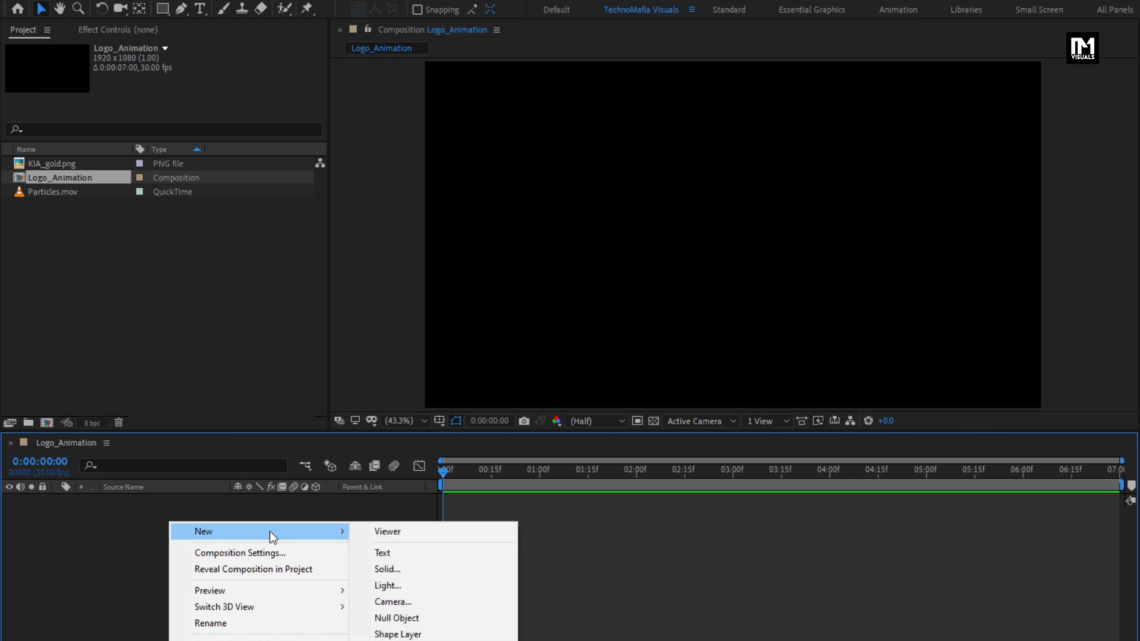
{"action": "left_click", "coordinate": [401, 569]}
{"action": "type", "text": "BG"}
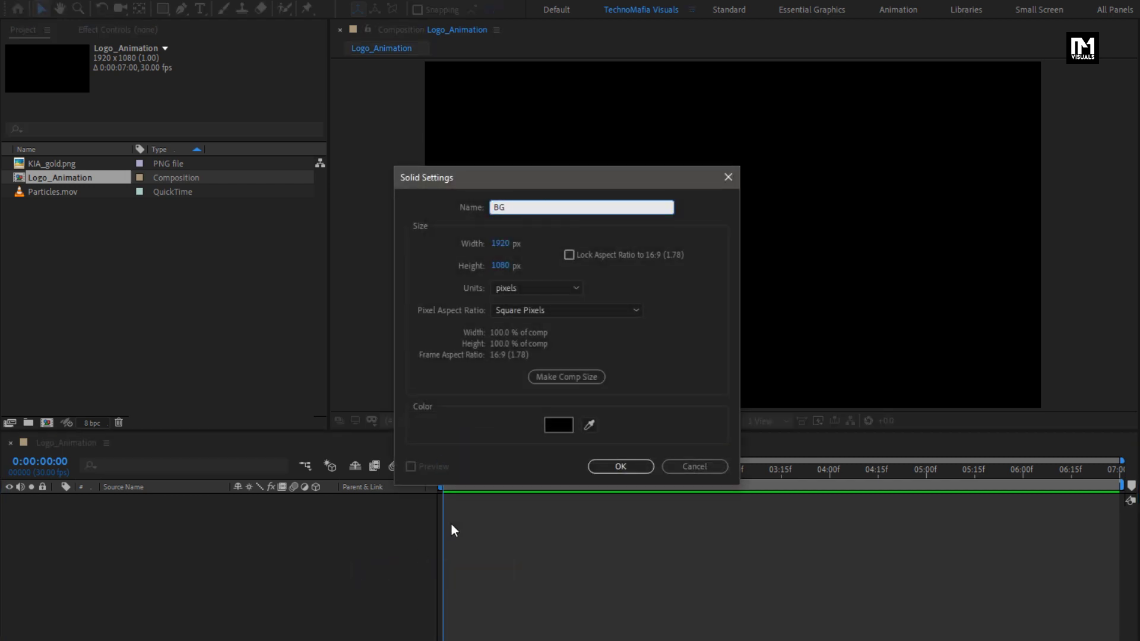
{"action": "left_click", "coordinate": [606, 465]}
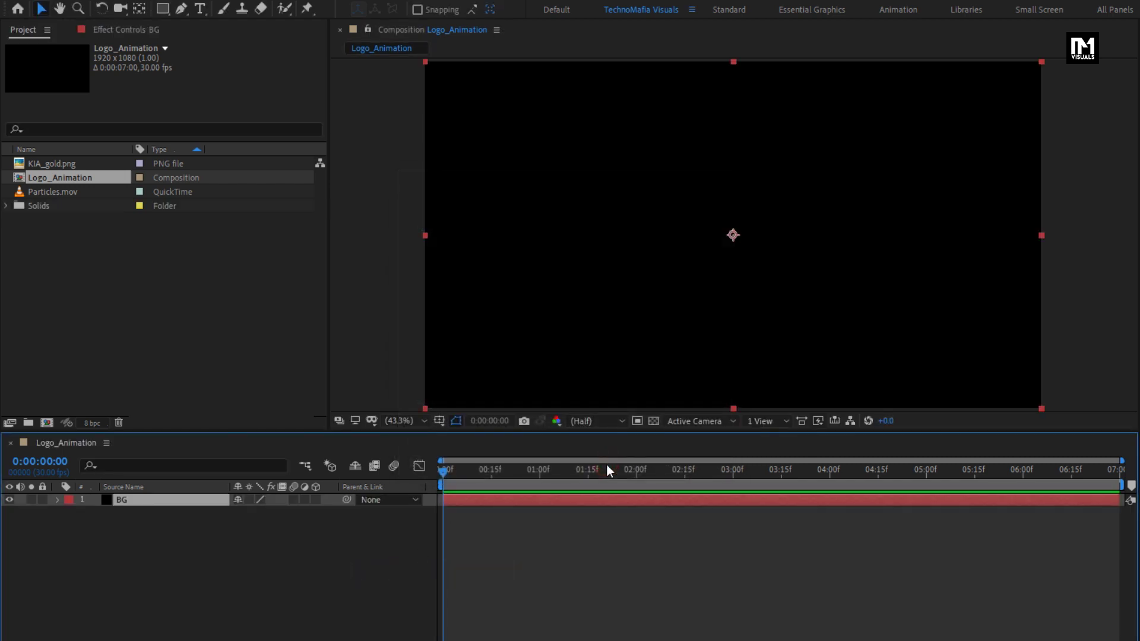
- Apply the Gradient Ramp effect to the BG solid, found by searching 'ramp'
{"action": "left_click", "coordinate": [1076, 49]}
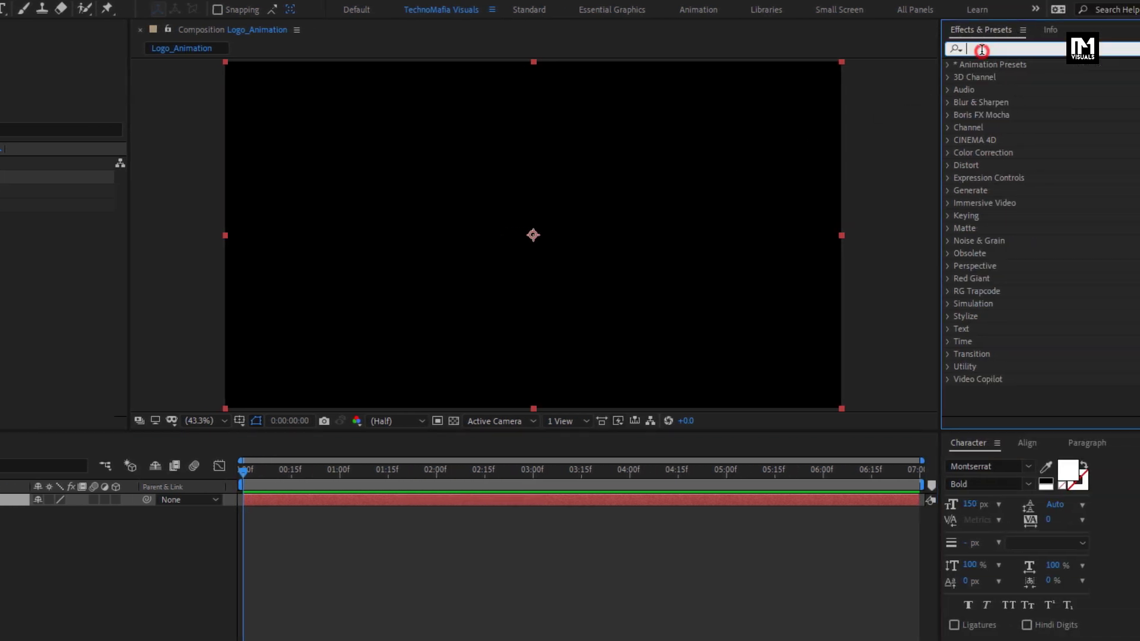
{"action": "type", "text": "ramp"}
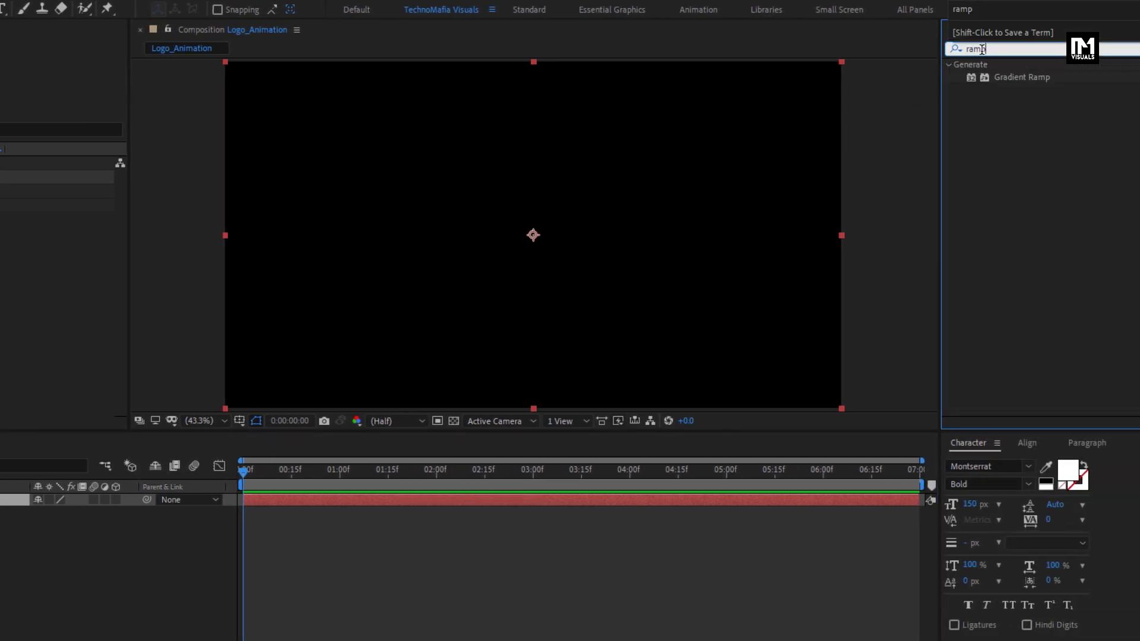
{"action": "left_click_drag", "start_coordinate": [1009, 76], "coordinate": [529, 216]}
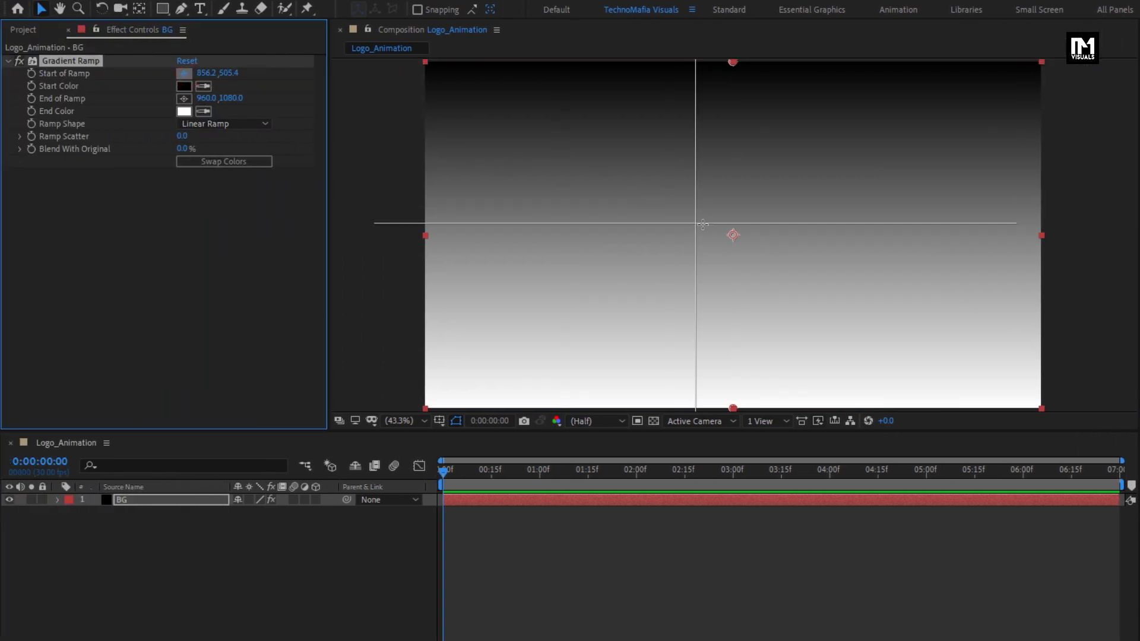
- Centre the ramp start, make the ramp Radial, and set a dark blue-grey start colour
{"action": "left_click", "coordinate": [731, 233]}
{"action": "left_click_drag", "start_coordinate": [732, 233], "coordinate": [735, 235]}
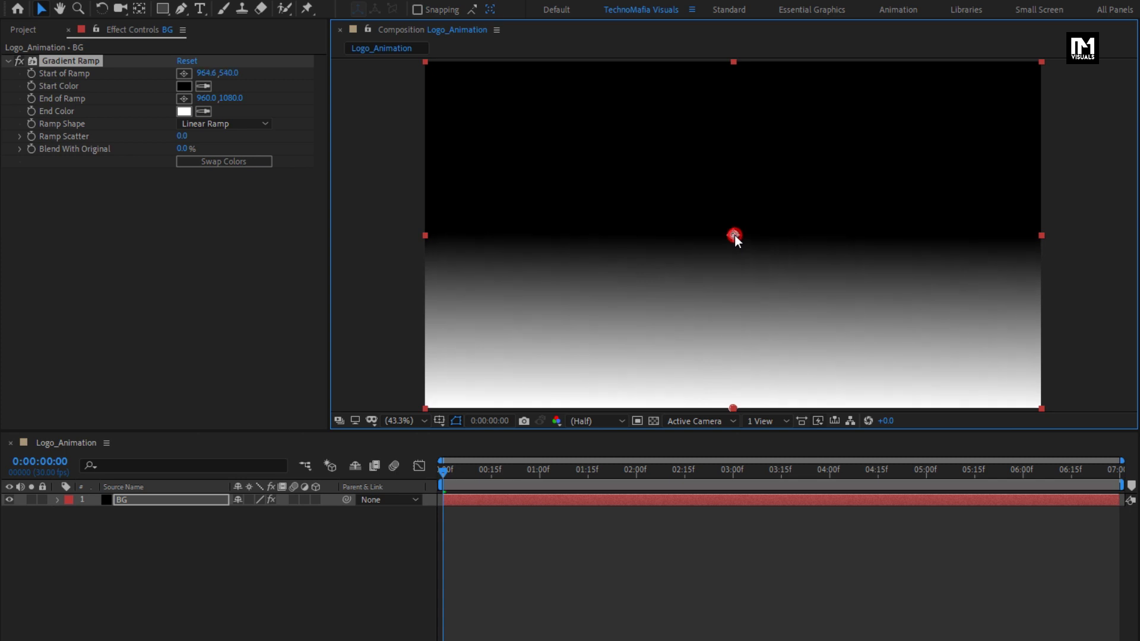
{"action": "left_click", "coordinate": [233, 124]}
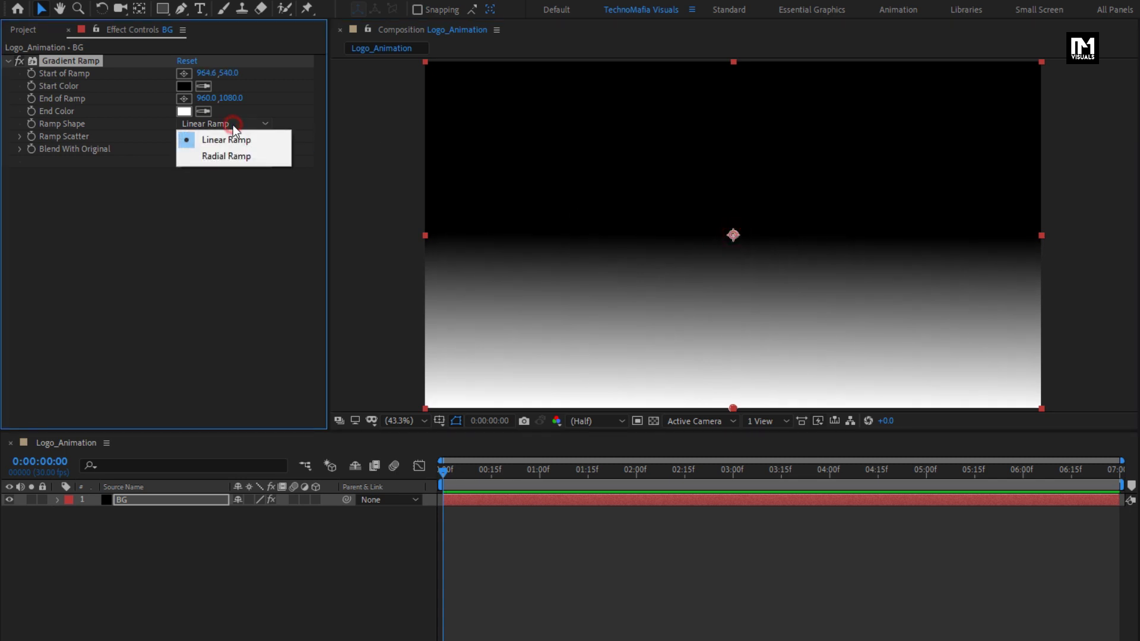
{"action": "left_click", "coordinate": [229, 159]}
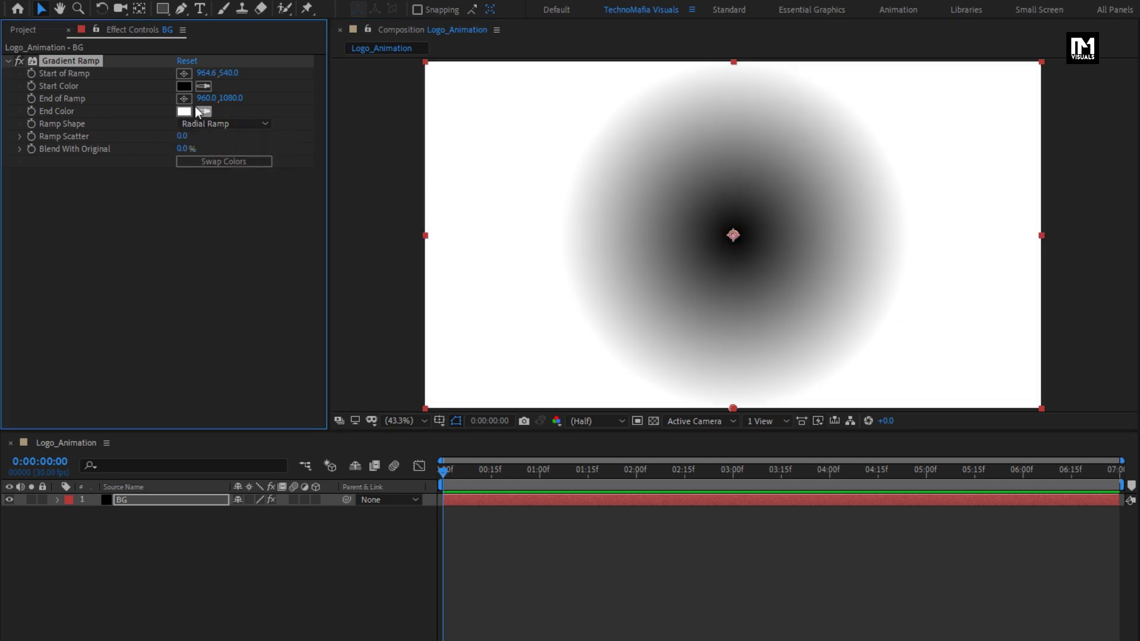
{"action": "left_click", "coordinate": [182, 86]}
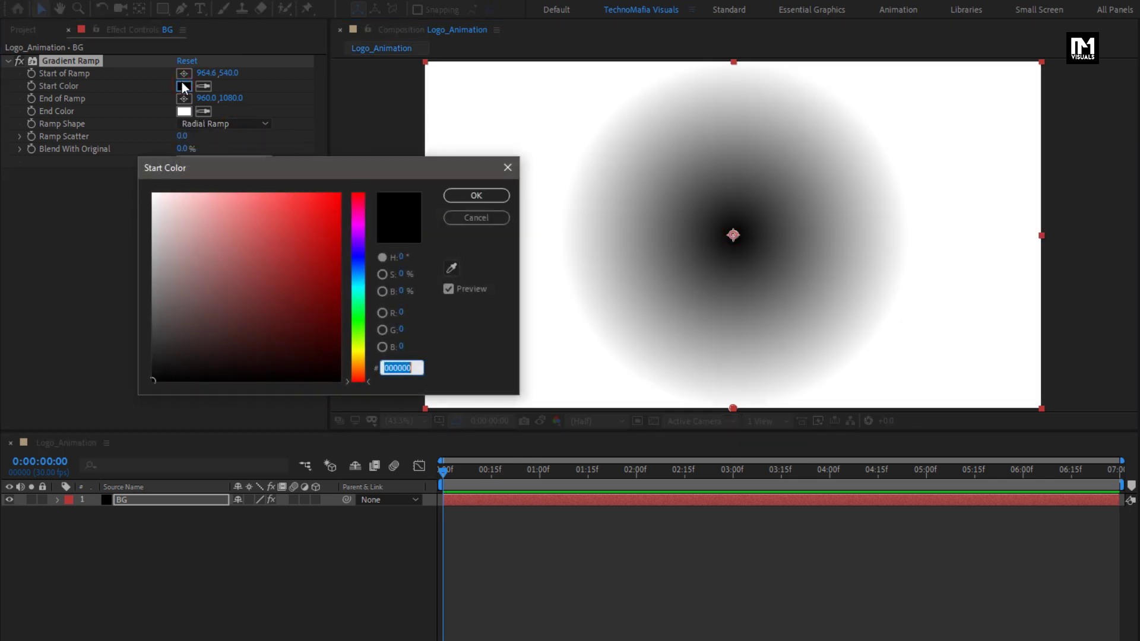
{"action": "left_click", "coordinate": [355, 263]}
{"action": "left_click_drag", "start_coordinate": [232, 355], "coordinate": [217, 365]}
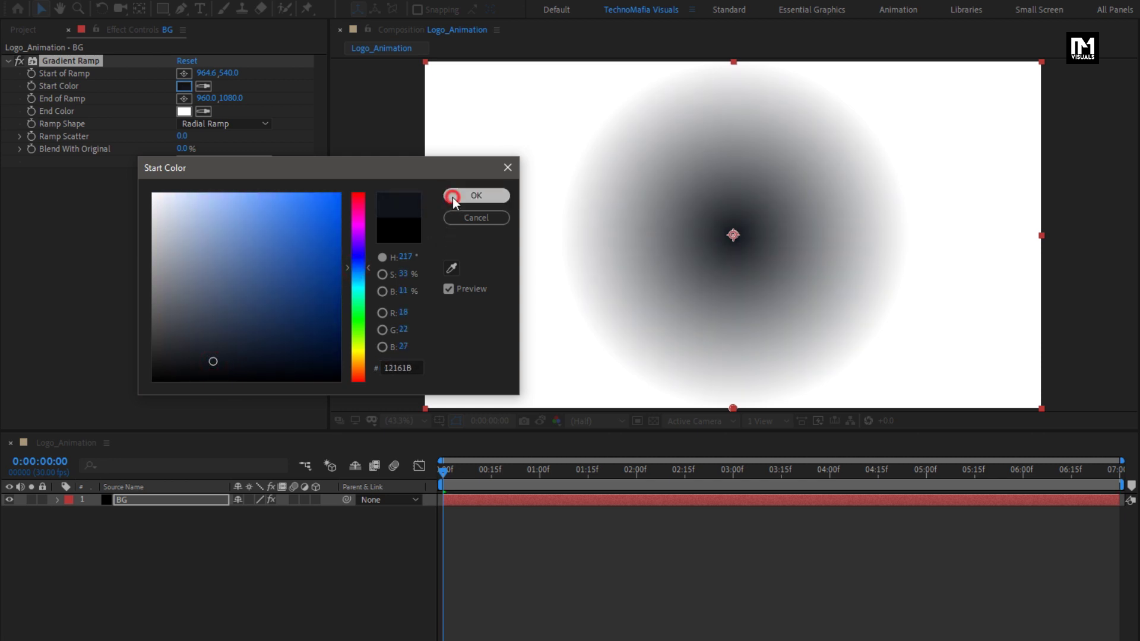
{"action": "left_click", "coordinate": [460, 195]}
- Set a dark red end colour and Ramp Scatter of 500
{"action": "left_click", "coordinate": [183, 112]}
{"action": "mouse_move", "coordinate": [310, 349]}
{"action": "left_mouse_down"}
{"action": "mouse_move", "coordinate": [303, 365]}
{"action": "mouse_move", "coordinate": [264, 365]}
{"action": "left_mouse_up"}
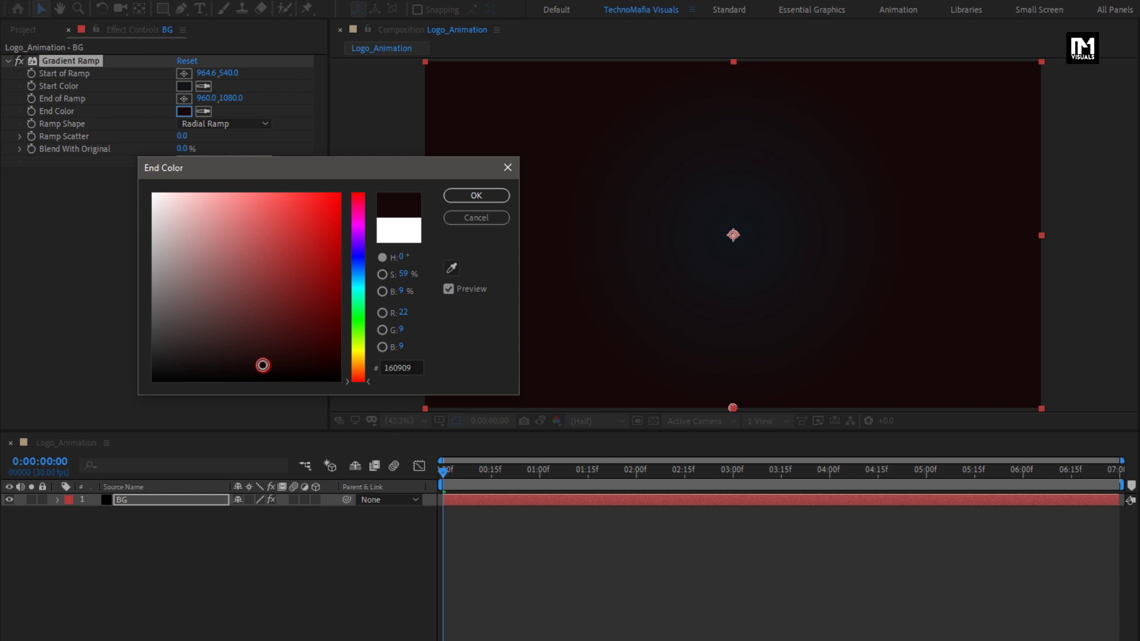
{"action": "left_click", "coordinate": [470, 198]}
{"action": "left_click", "coordinate": [181, 136]}
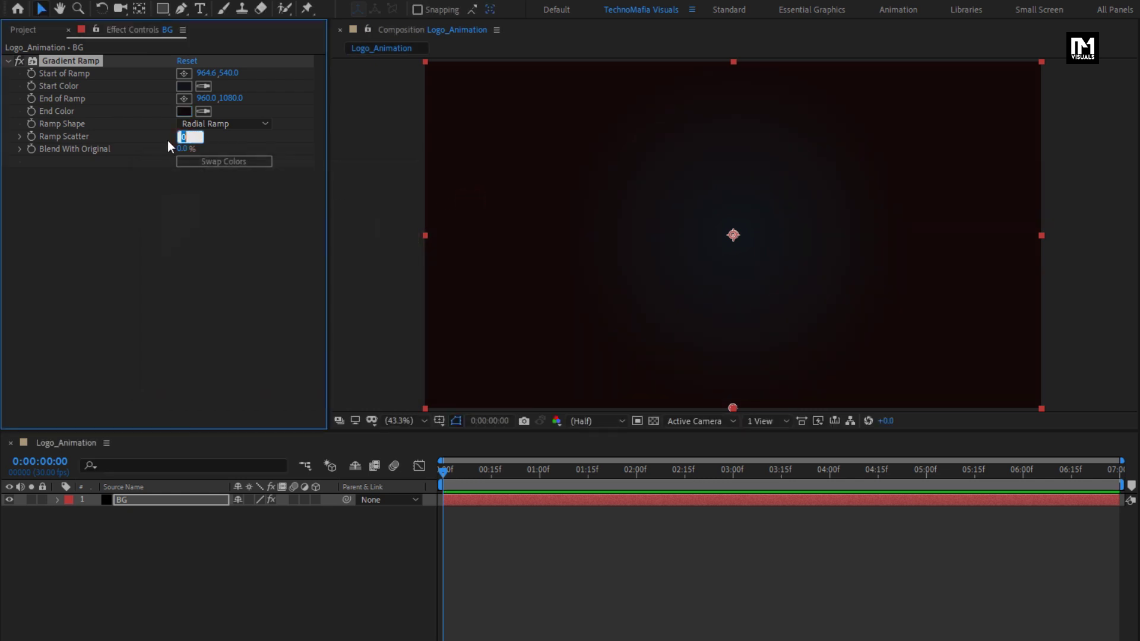
{"action": "type", "text": "500"}
- Refine the colours to a muted maroon #110A0A end and navy #141820 start
{"action": "left_click", "coordinate": [184, 111]}
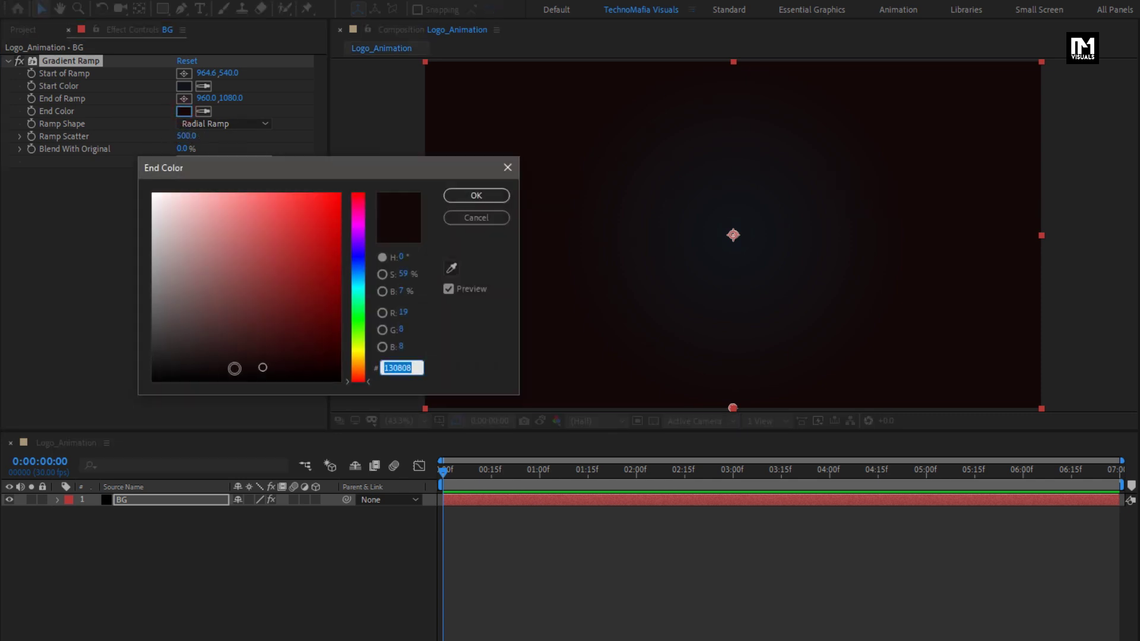
{"action": "left_click_drag", "start_coordinate": [239, 369], "coordinate": [224, 369]}
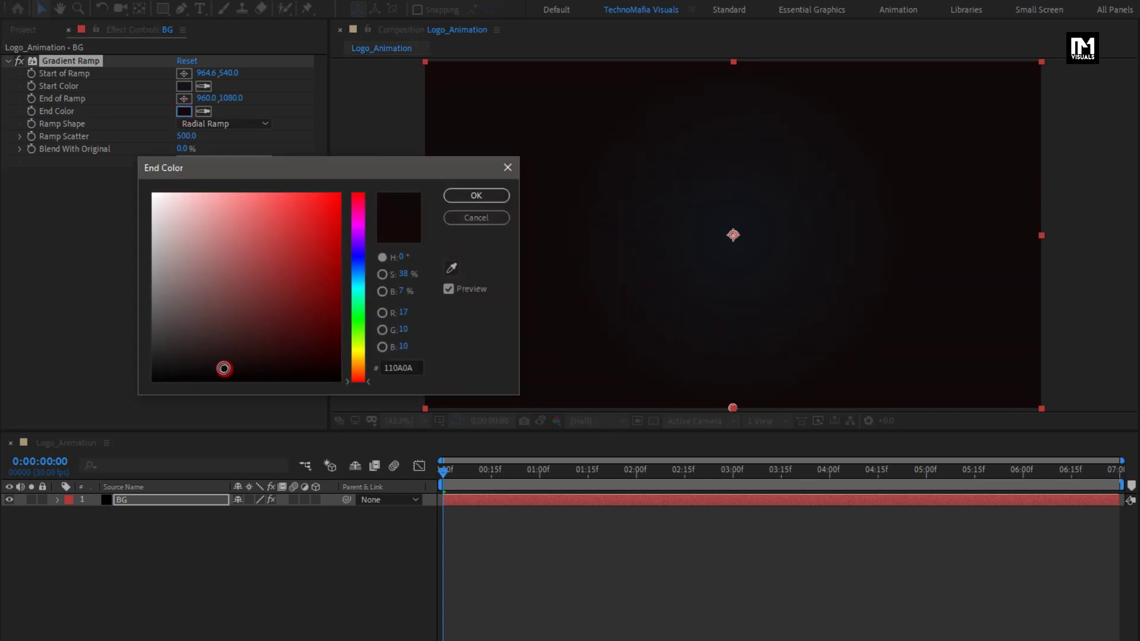
{"action": "left_click", "coordinate": [480, 195]}
{"action": "left_click", "coordinate": [182, 87]}
{"action": "mouse_move", "coordinate": [241, 358]}
{"action": "left_mouse_down"}
{"action": "mouse_move", "coordinate": [224, 362]}
{"action": "mouse_move", "coordinate": [255, 356]}
{"action": "mouse_move", "coordinate": [231, 360]}
{"action": "left_mouse_up"}
{"action": "left_click", "coordinate": [457, 196]}
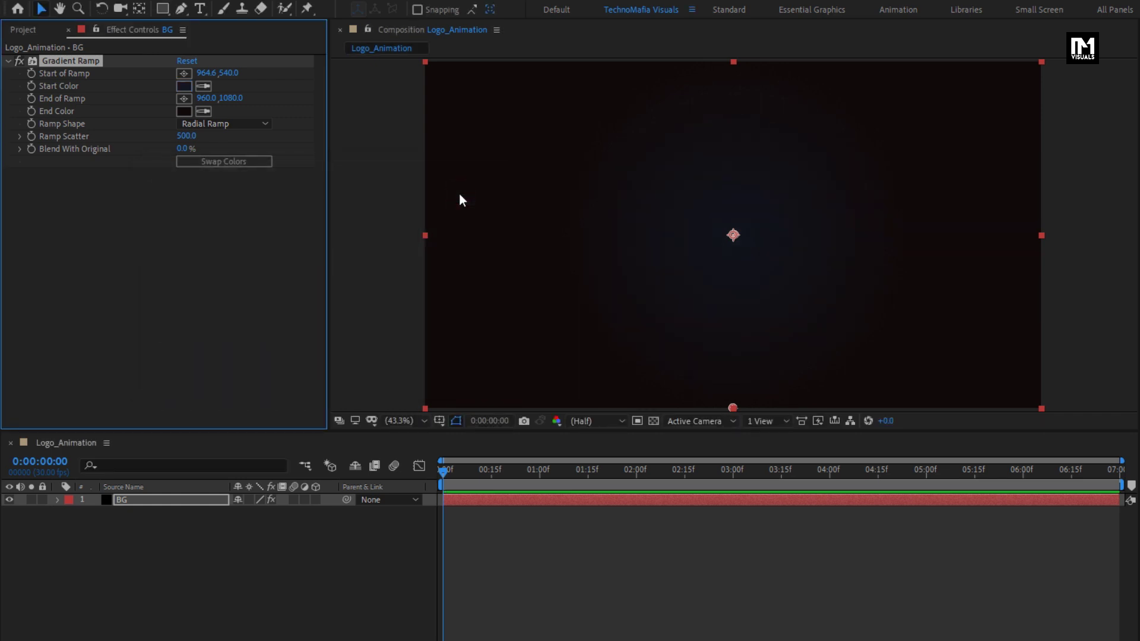
- Add KIA_gold.png as the top layer above BG and scale it to 33%
{"action": "left_click", "coordinate": [24, 30]}
{"action": "left_click", "coordinate": [55, 164]}
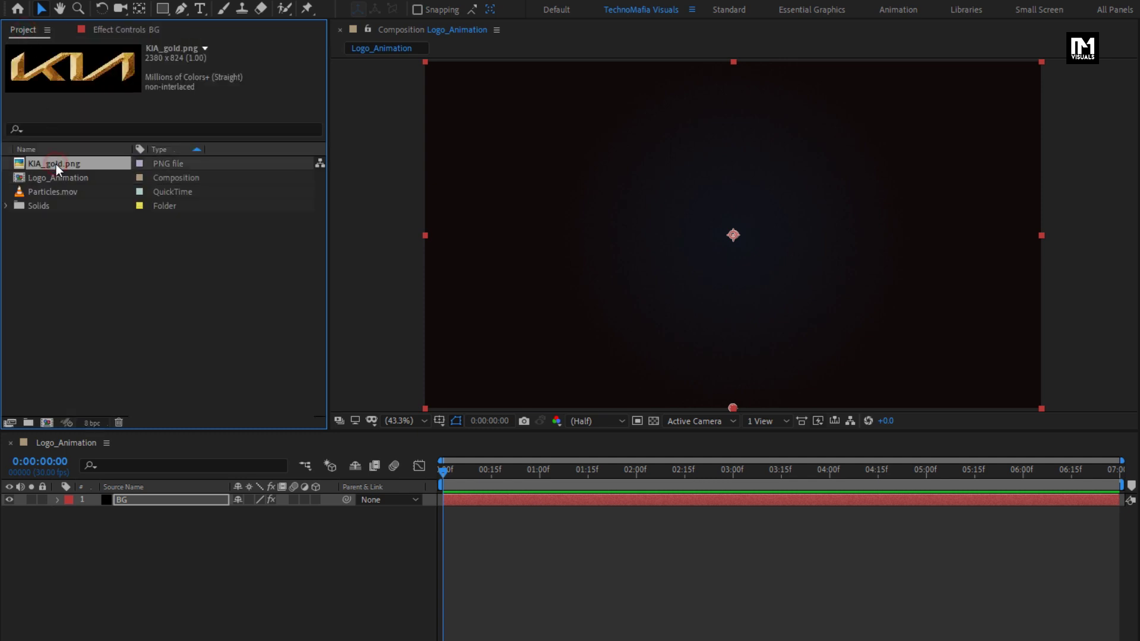
{"action": "left_click_drag", "start_coordinate": [56, 164], "coordinate": [169, 494]}
{"action": "key", "text": "s"}
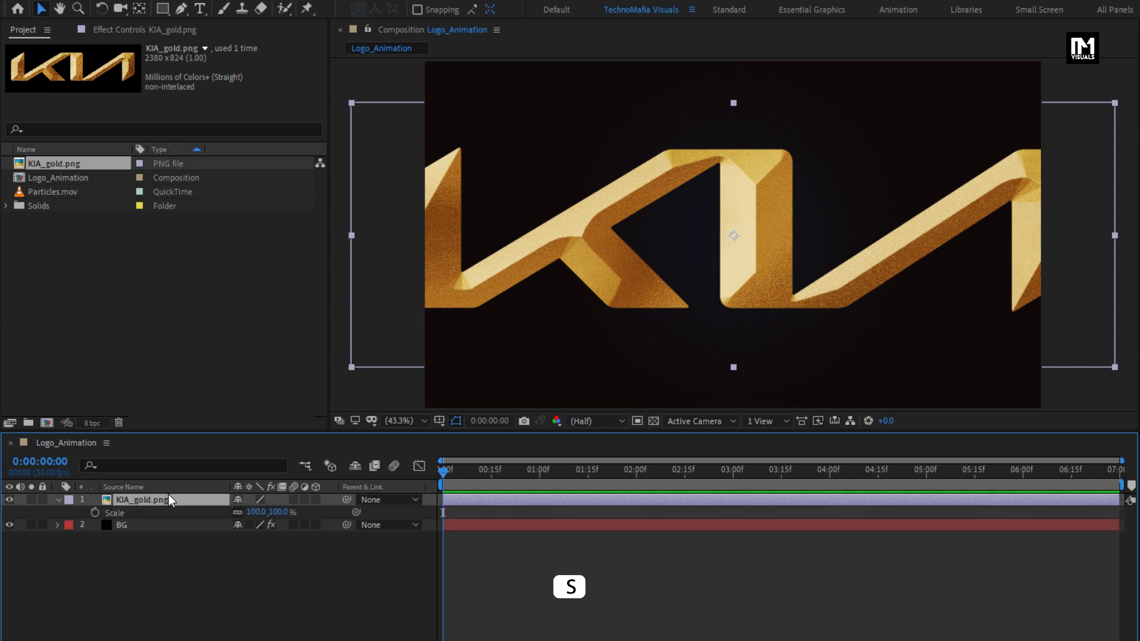
{"action": "left_click_drag", "start_coordinate": [270, 514], "coordinate": [229, 519]}
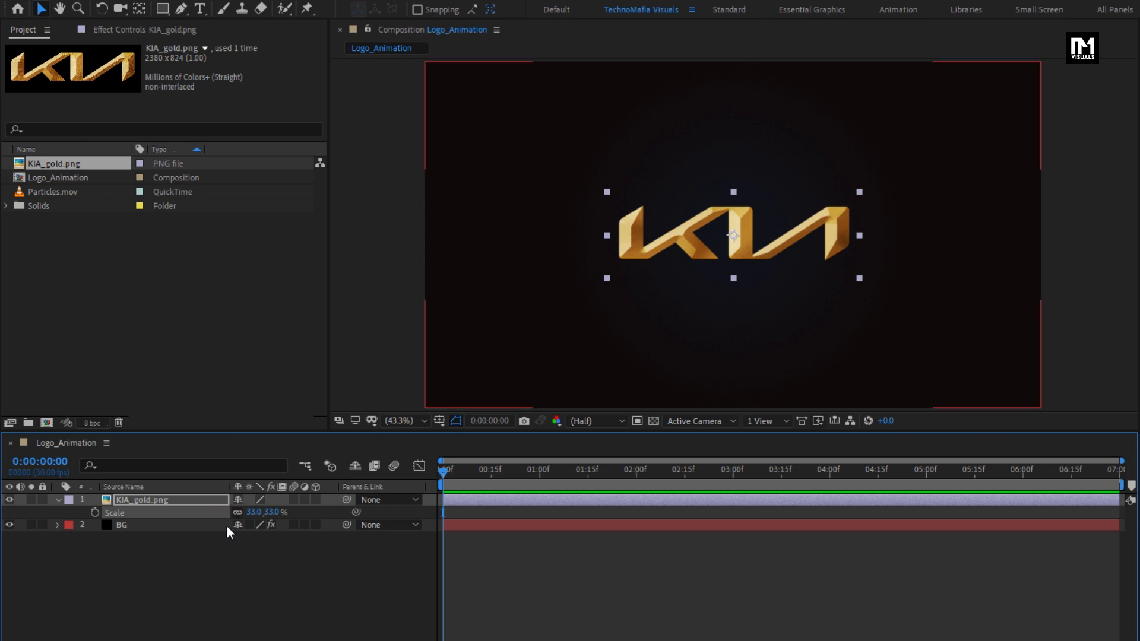
{"action": "left_click", "coordinate": [58, 500]}
{"action": "left_click", "coordinate": [151, 497]}
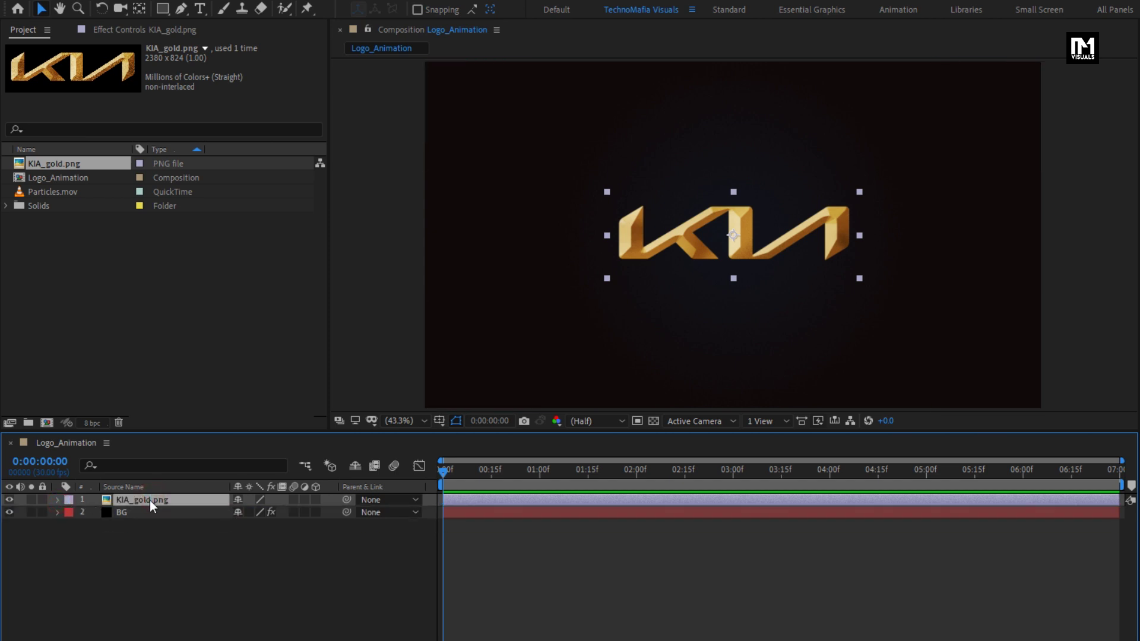
- Pre-compose the KIA_gold.png layer into a new composition named Logo_Comp
{"action": "right_click", "coordinate": [150, 500]}
{"action": "left_click", "coordinate": [174, 438]}
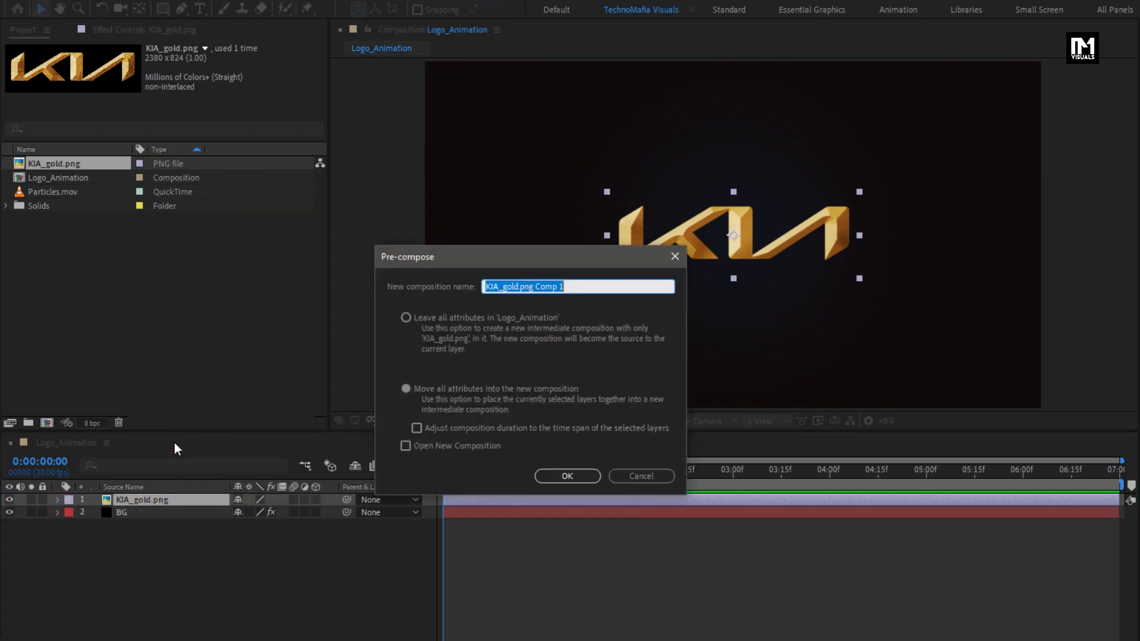
{"action": "type", "text": "Logo_Comp"}
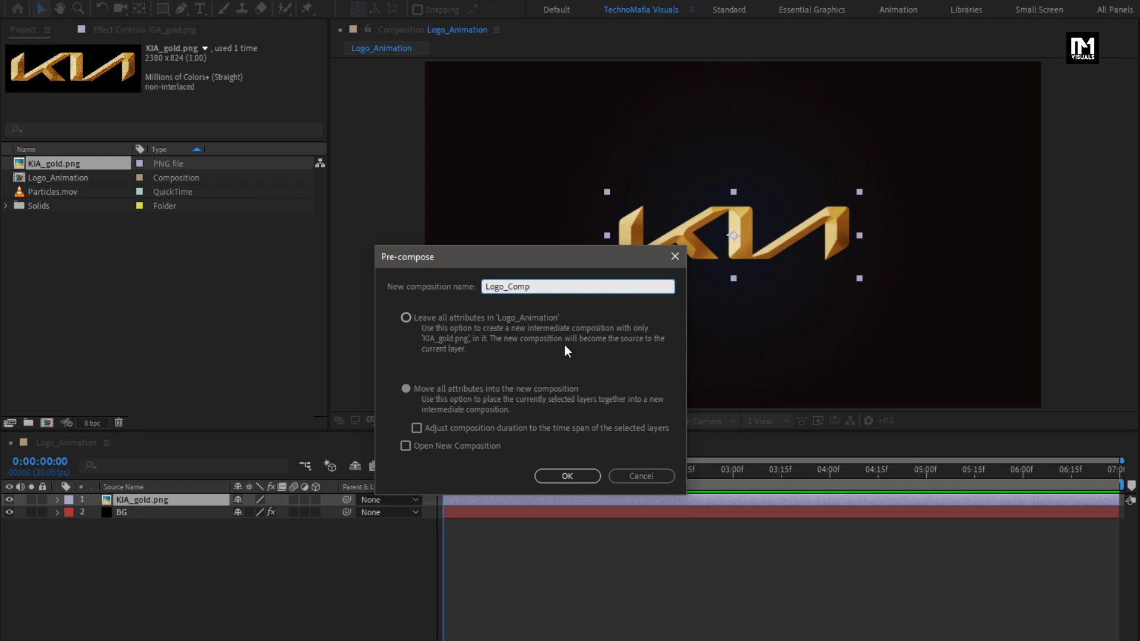
{"action": "left_click", "coordinate": [551, 472]}
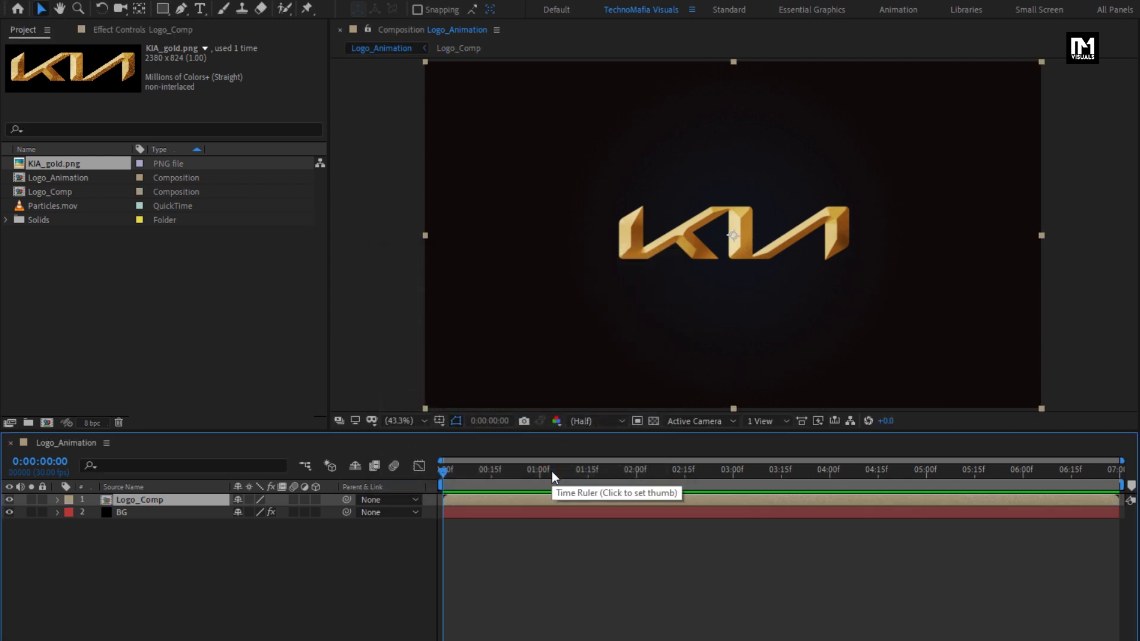
- Auto-trace Logo_Comp's alpha channel into mask paths outlining the KIA letters
{"action": "left_click", "coordinate": [123, 502]}
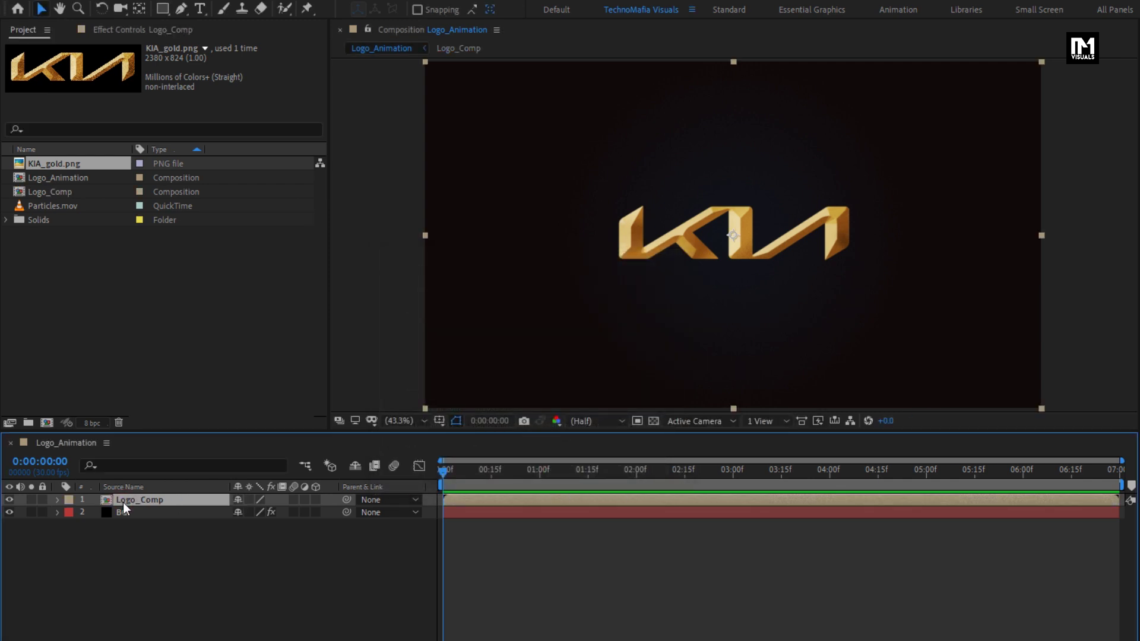
{"action": "left_click", "coordinate": [125, 7]}
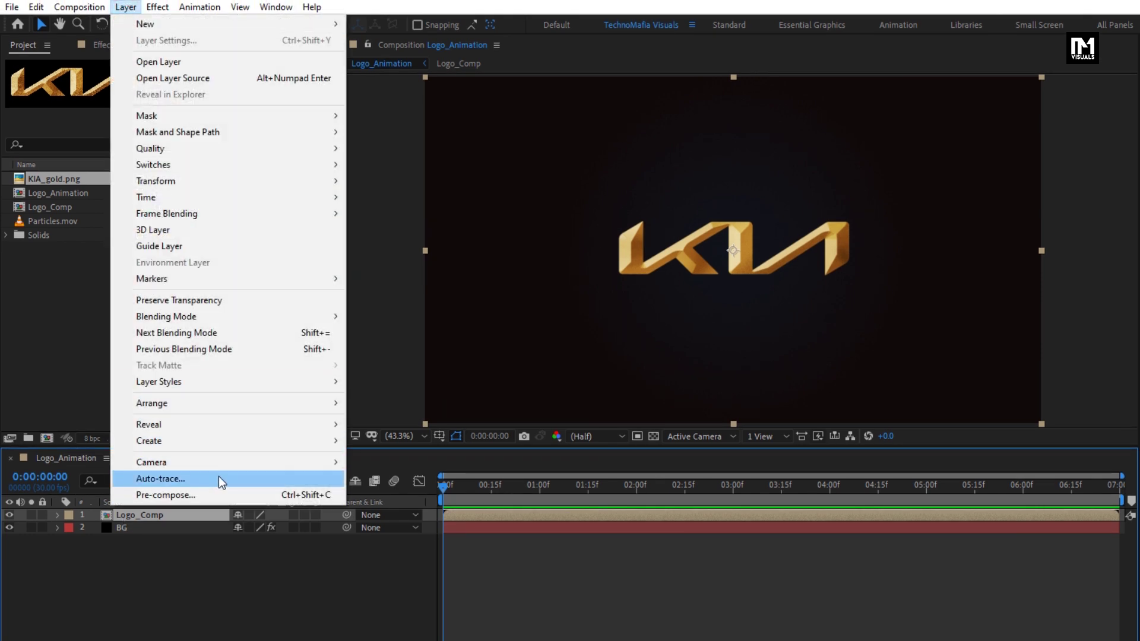
{"action": "left_click", "coordinate": [193, 479]}
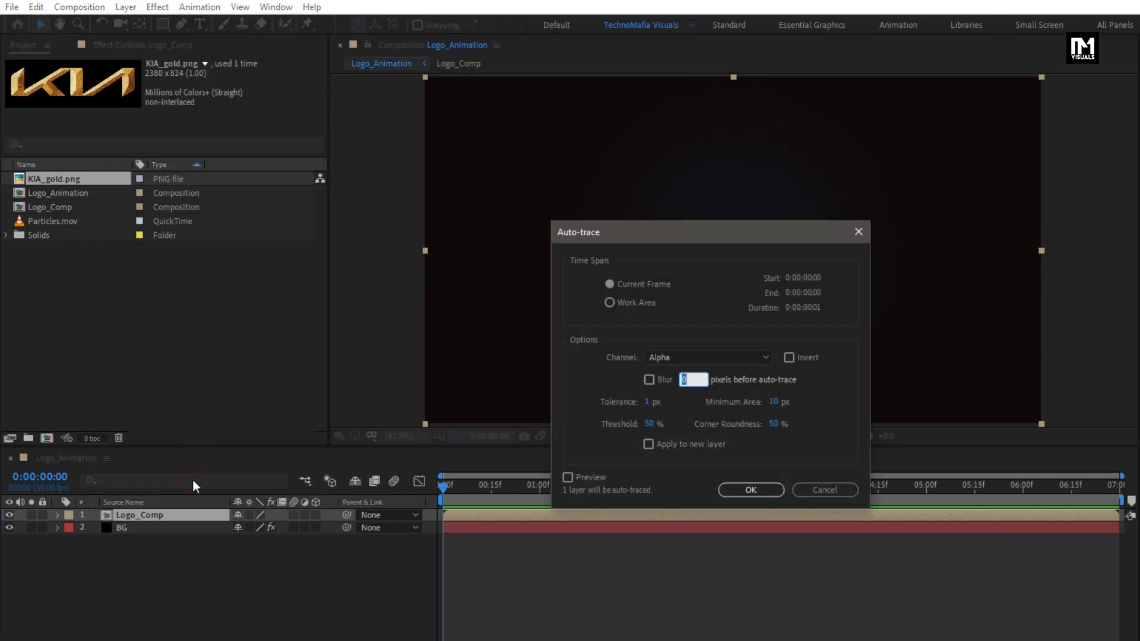
{"action": "mouse_move", "coordinate": [618, 226]}
{"action": "left_mouse_down"}
{"action": "mouse_move", "coordinate": [408, 205]}
{"action": "mouse_move", "coordinate": [303, 144]}
{"action": "left_mouse_up"}
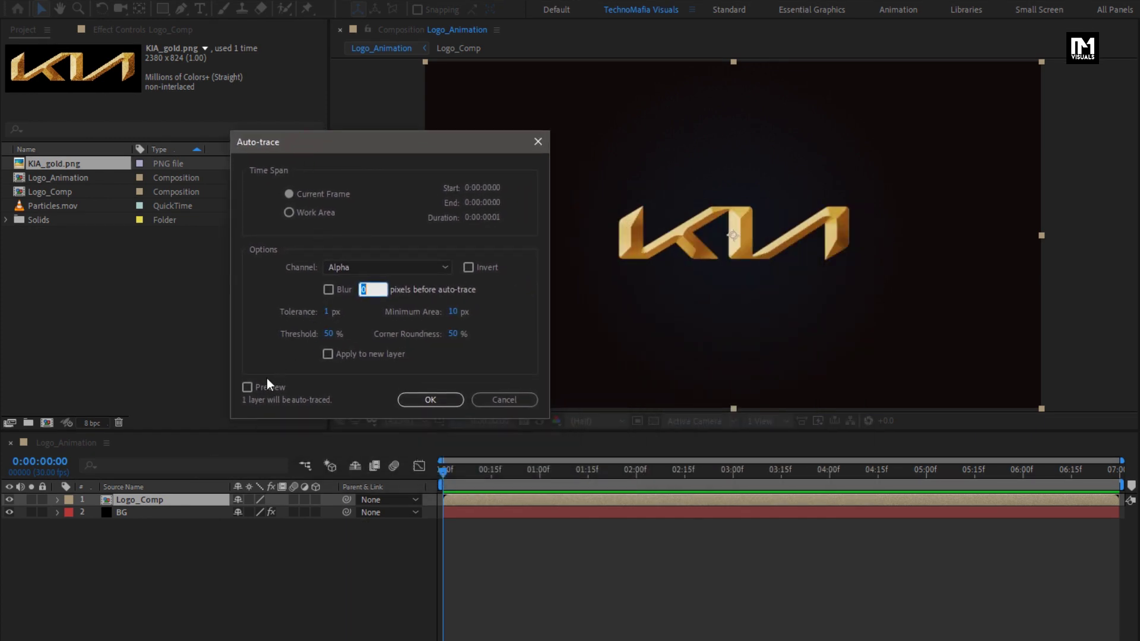
{"action": "left_click", "coordinate": [247, 387]}
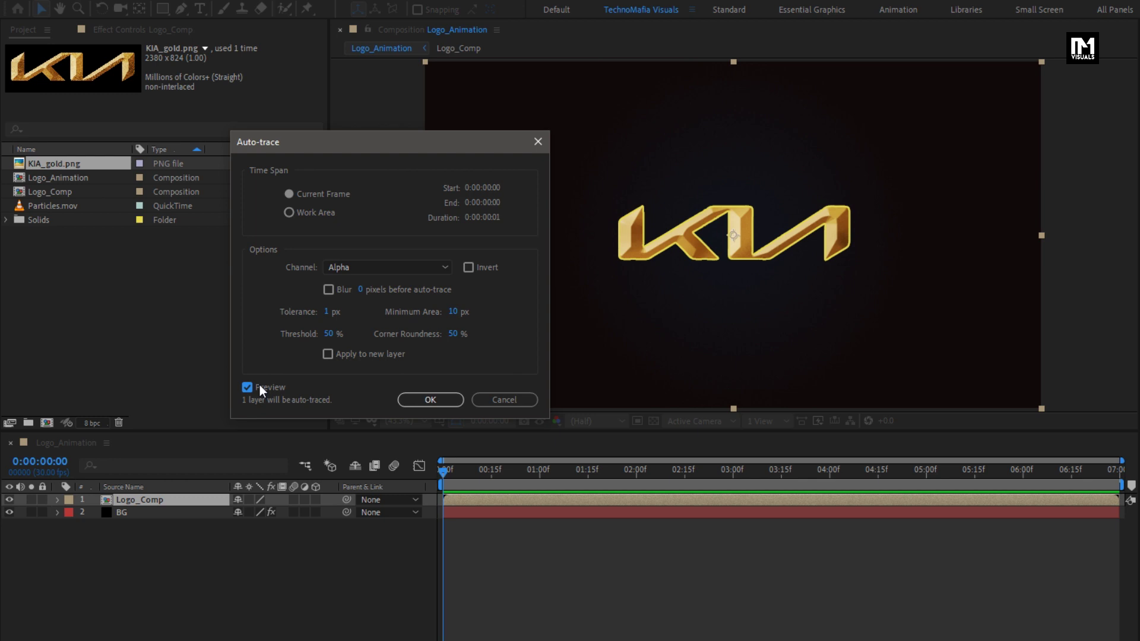
{"action": "left_click", "coordinate": [425, 401]}
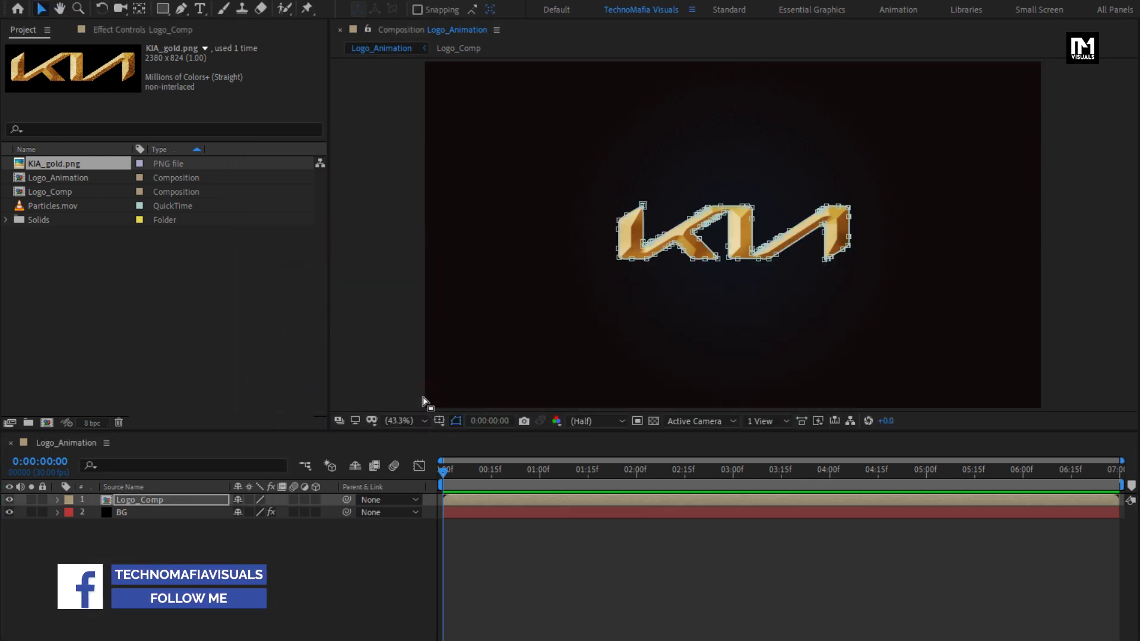
{"action": "left_click", "coordinate": [191, 498]}
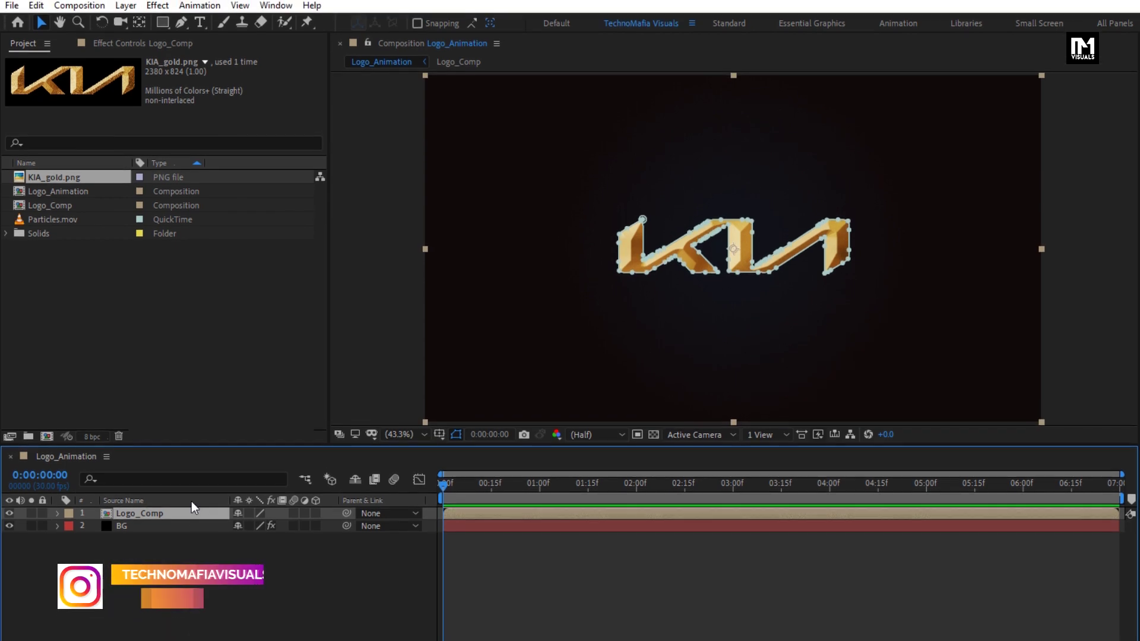
- Apply the Video Copilot Saber effect to Logo_Comp with the Energy preset
{"action": "left_click", "coordinate": [158, 4]}
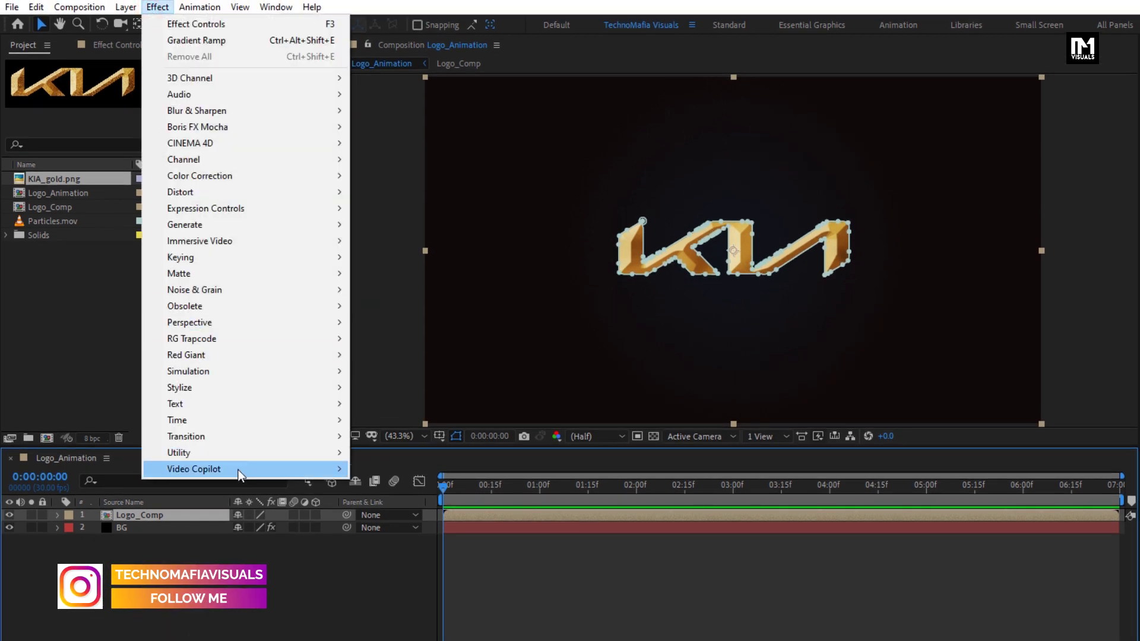
{"action": "mouse_move", "coordinate": [239, 472]}
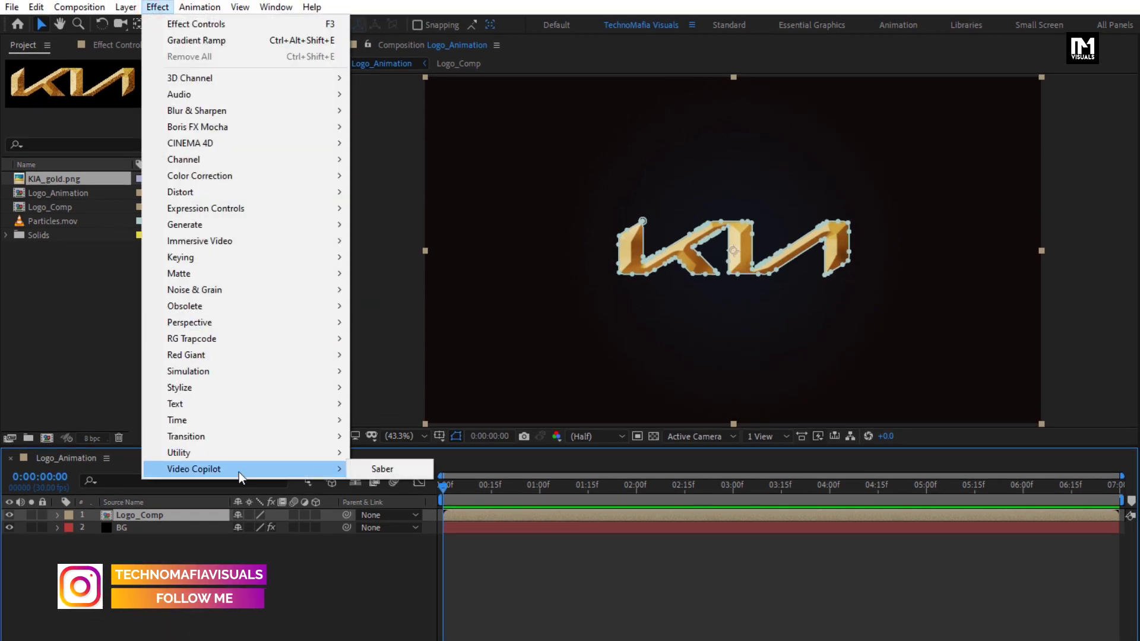
{"action": "left_click", "coordinate": [394, 468]}
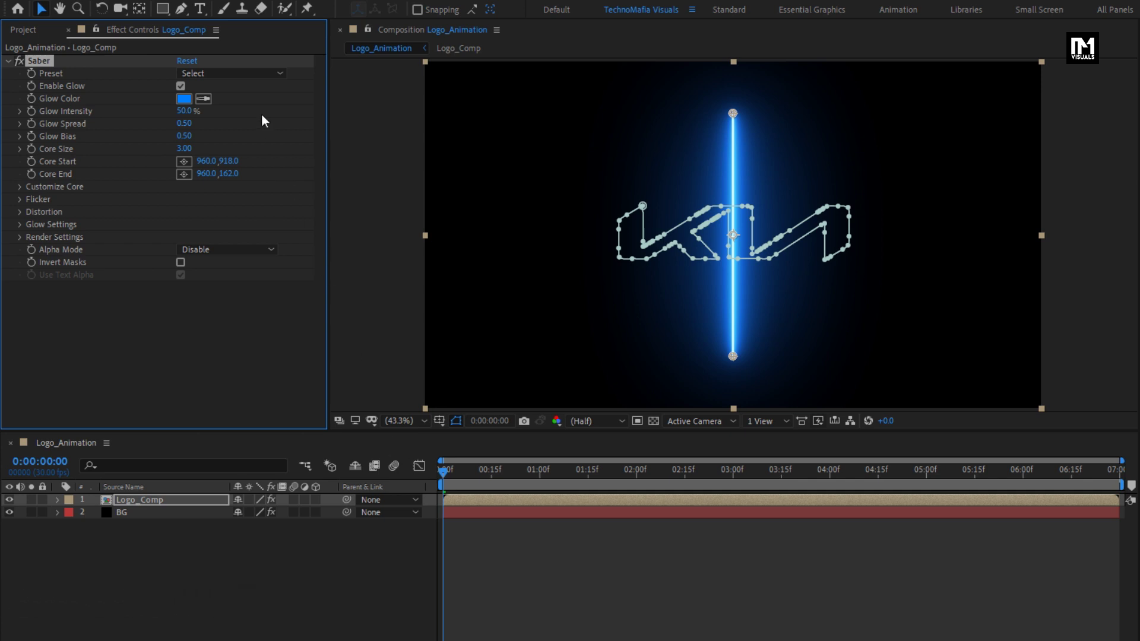
{"action": "left_click", "coordinate": [240, 73]}
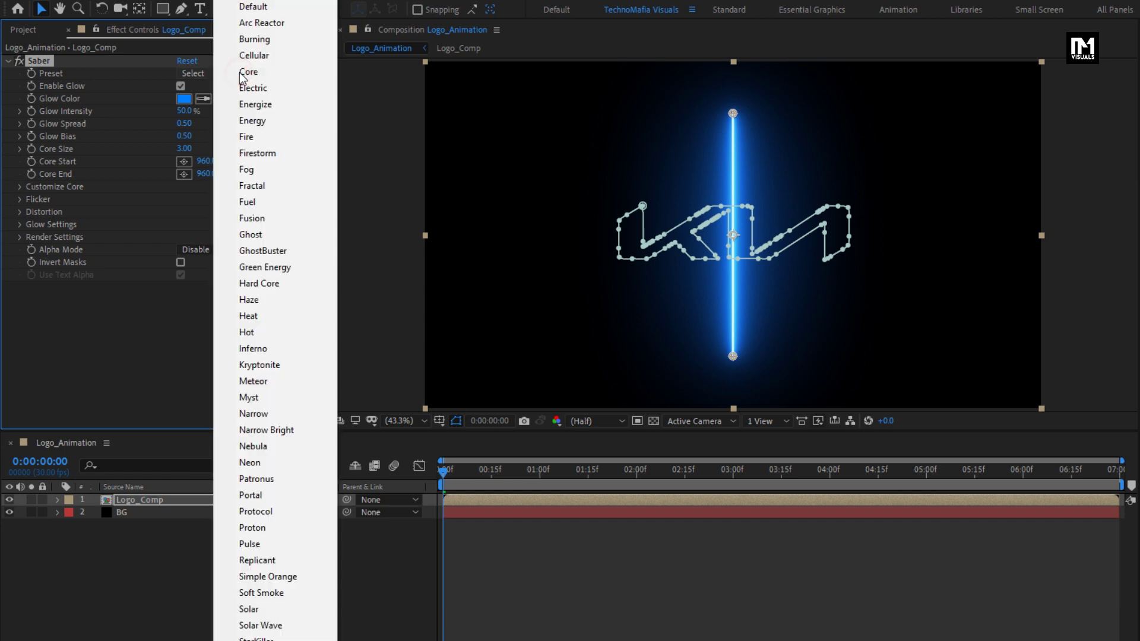
{"action": "left_click", "coordinate": [249, 120]}
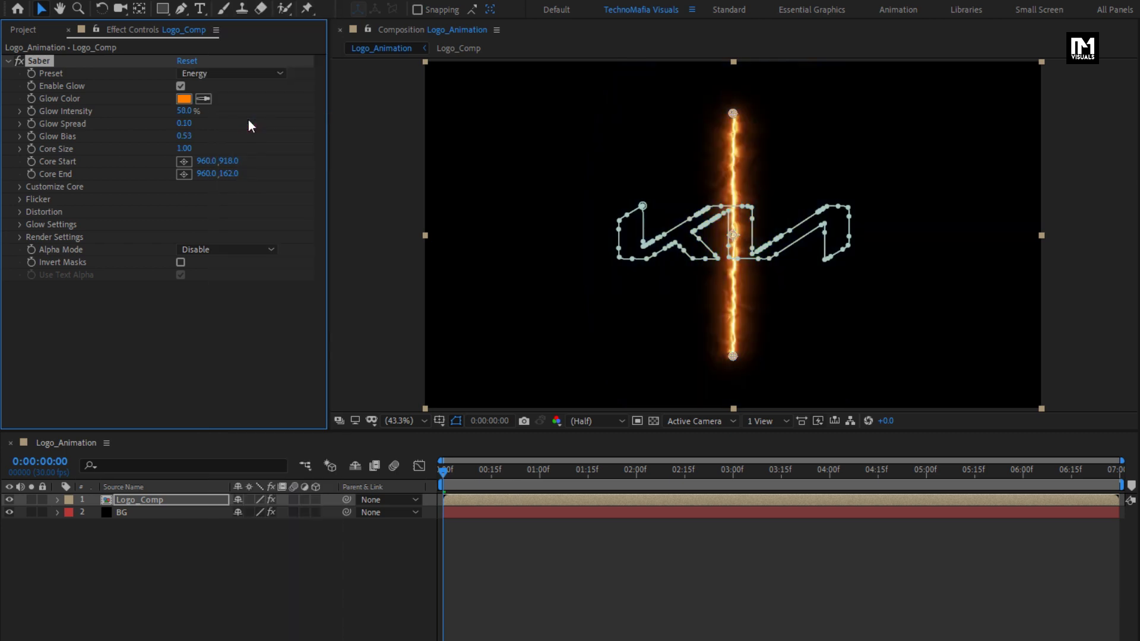
- Set Saber Core Type to Layer Masks and keyframe Start Offset at 0%
{"action": "left_click", "coordinate": [20, 187]}
{"action": "left_click", "coordinate": [227, 201]}
{"action": "left_click", "coordinate": [251, 233]}
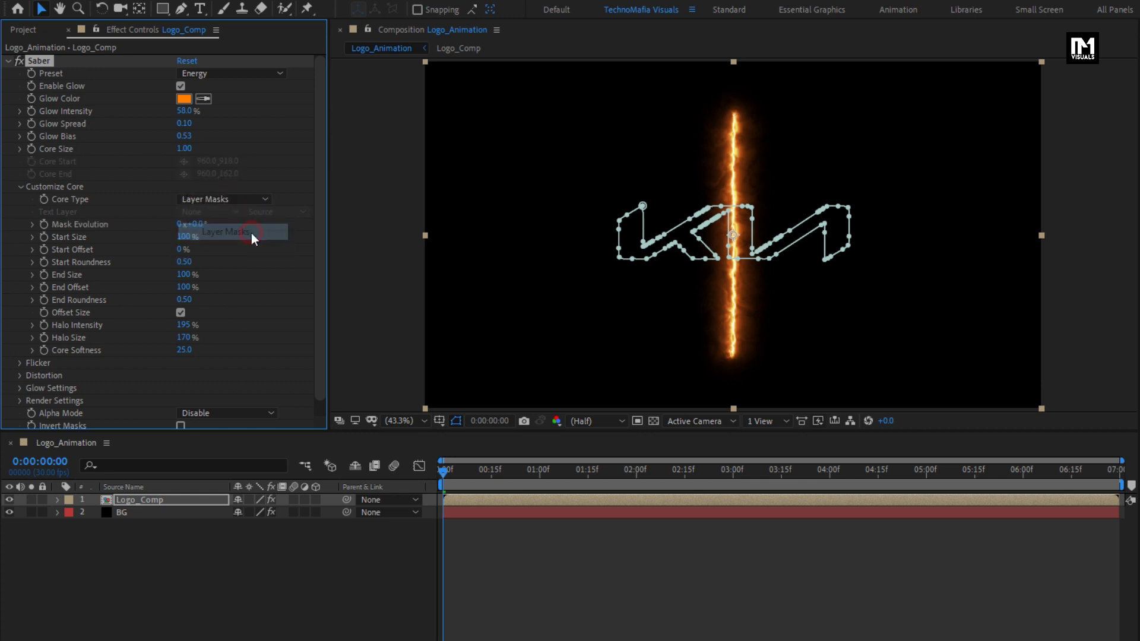
{"action": "left_click", "coordinate": [443, 470]}
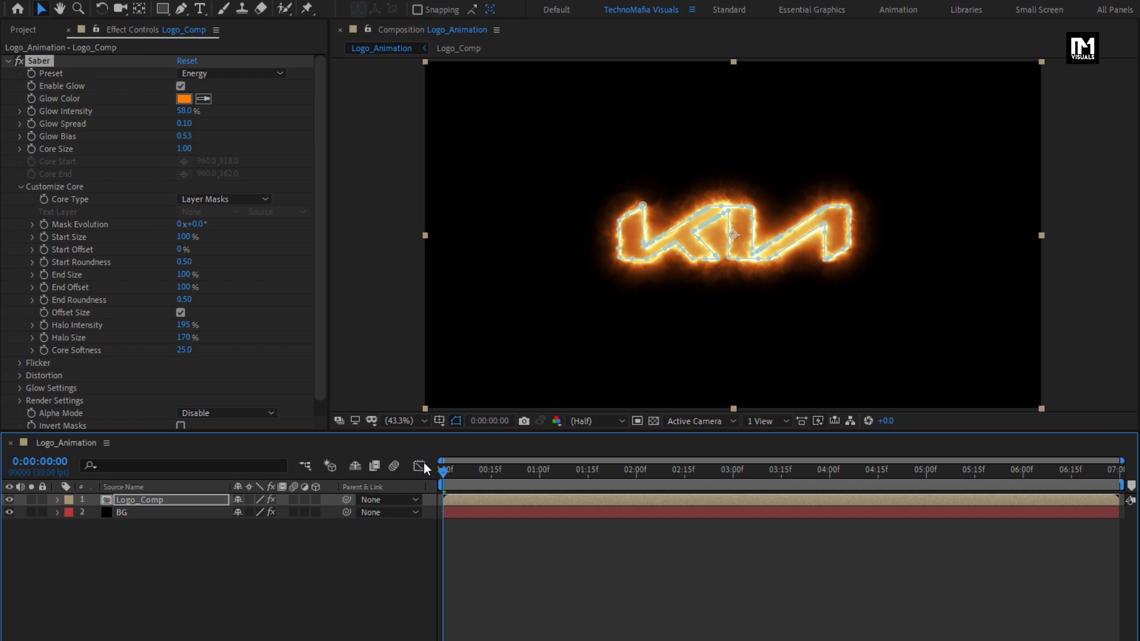
{"action": "left_click", "coordinate": [46, 248]}
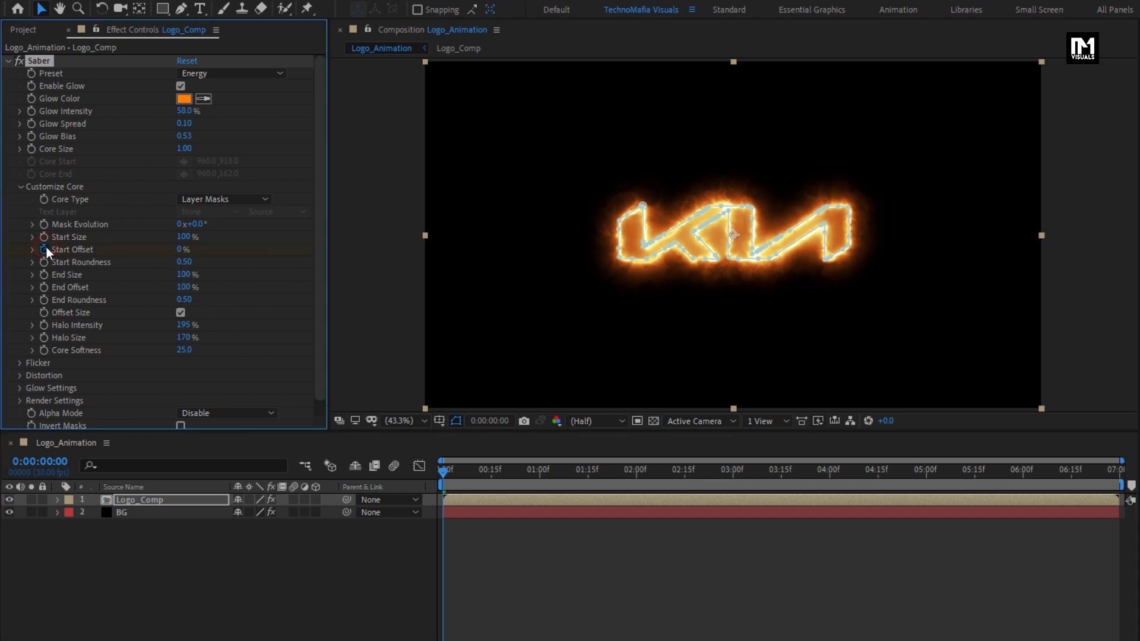
{"action": "left_click", "coordinate": [830, 480]}
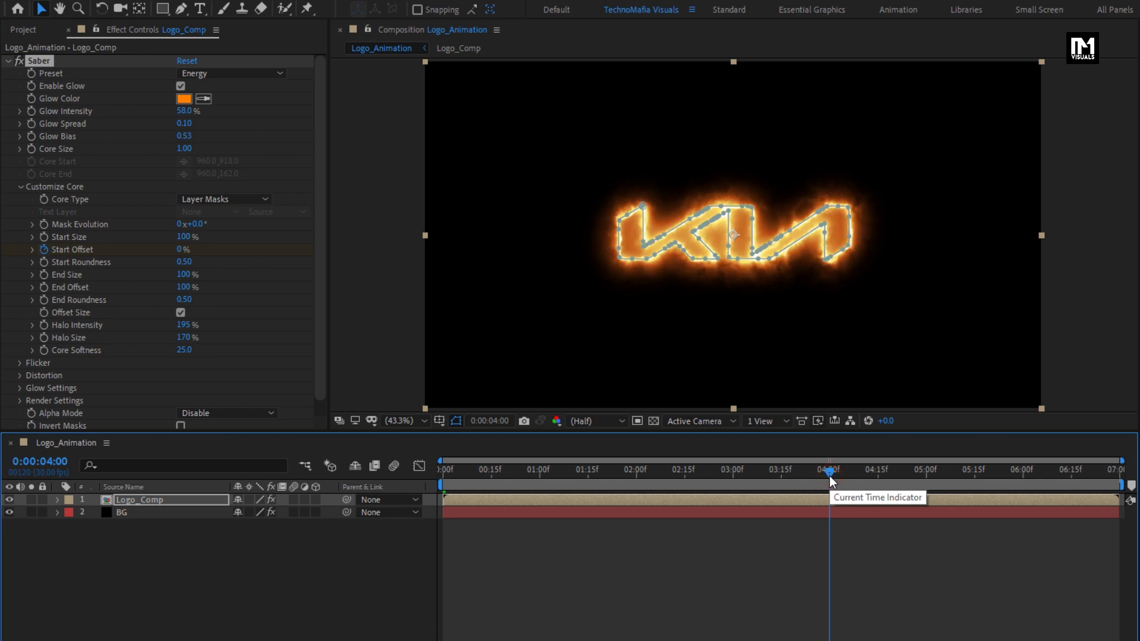
- Set Saber Start Offset to 100% at 4 seconds and hide the mask outlines
{"action": "left_click", "coordinate": [180, 250]}
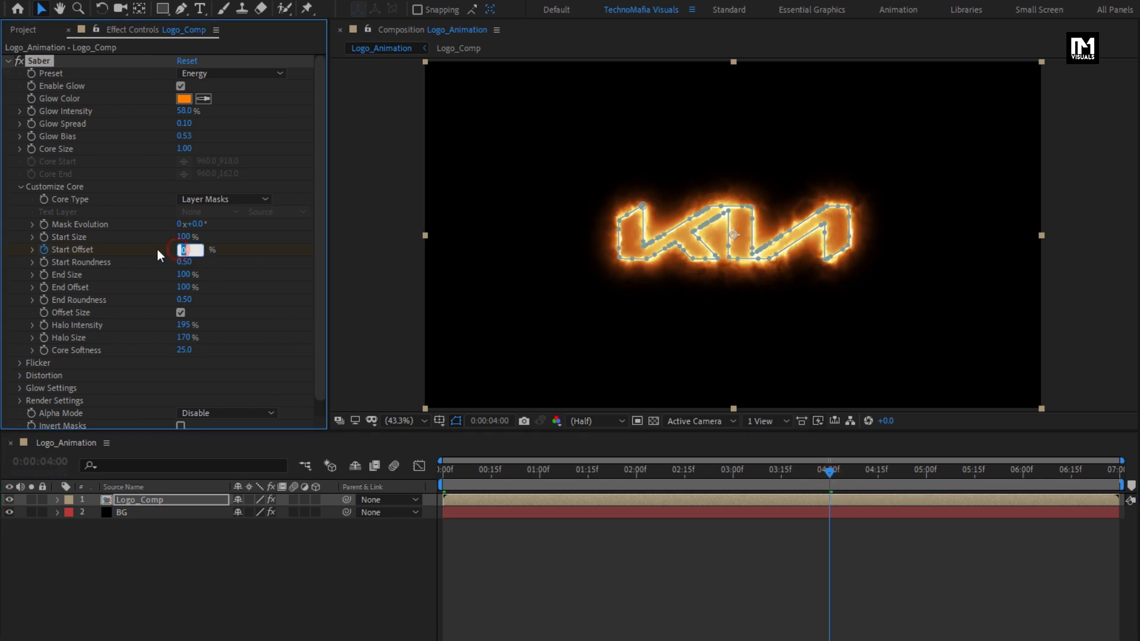
{"action": "type", "text": "100"}
{"action": "key", "text": "Return"}
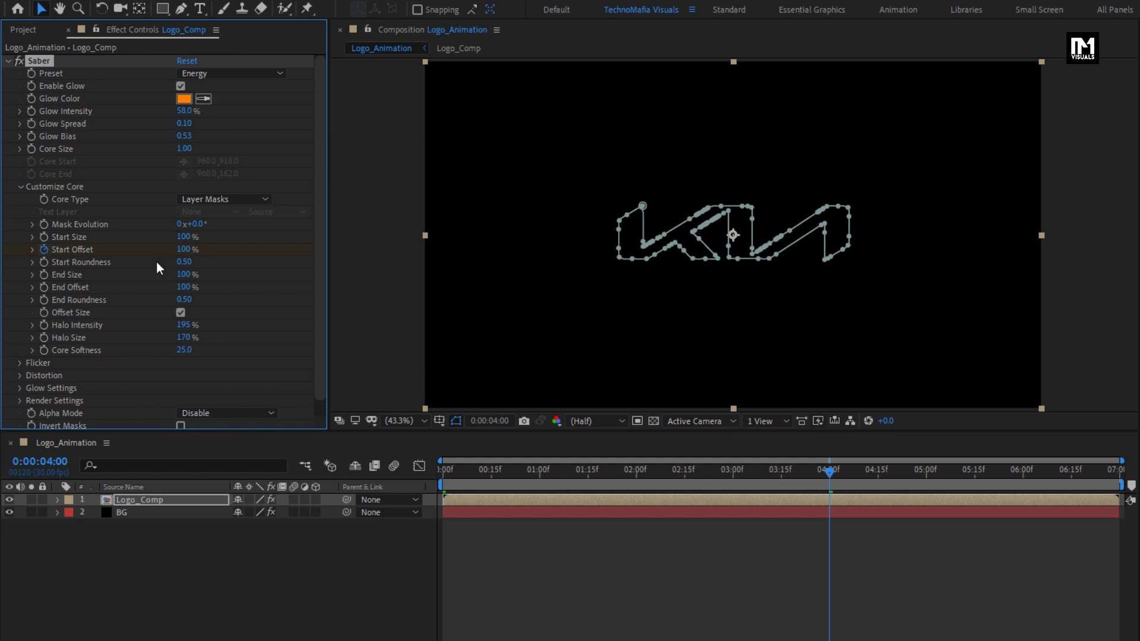
{"action": "left_click", "coordinate": [456, 421]}
- Keyframe Saber End Offset from 0% at 1 second to 100% at 5 seconds
{"action": "mouse_move", "coordinate": [767, 475]}
{"action": "left_mouse_down"}
{"action": "mouse_move", "coordinate": [451, 472]}
{"action": "mouse_move", "coordinate": [562, 472]}
{"action": "mouse_move", "coordinate": [539, 475]}
{"action": "left_mouse_up"}
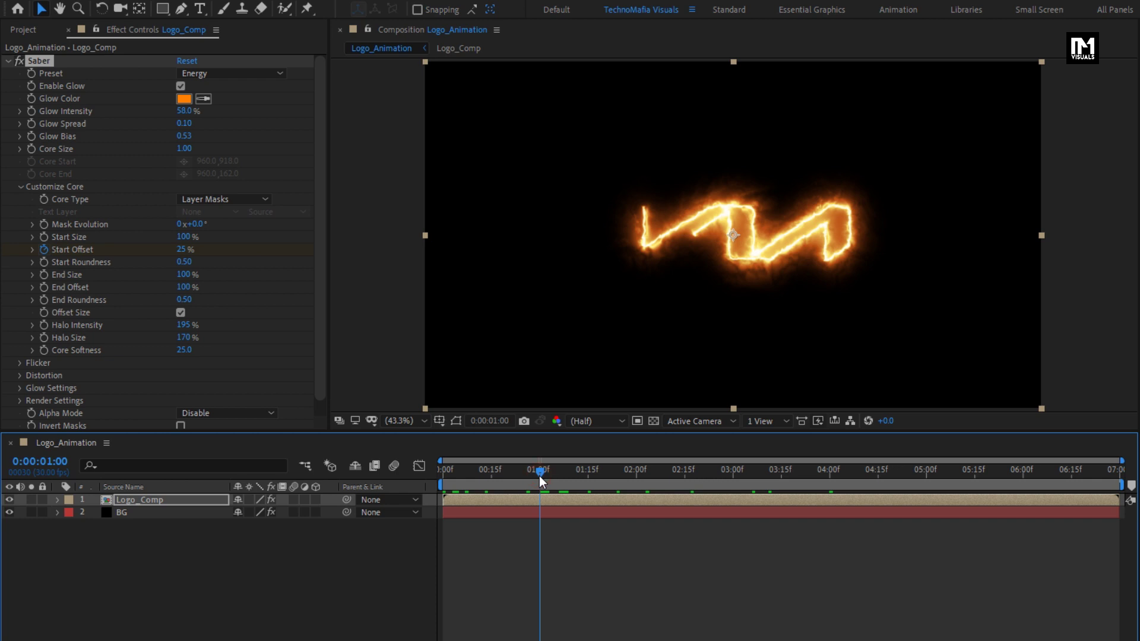
{"action": "left_click", "coordinate": [44, 288]}
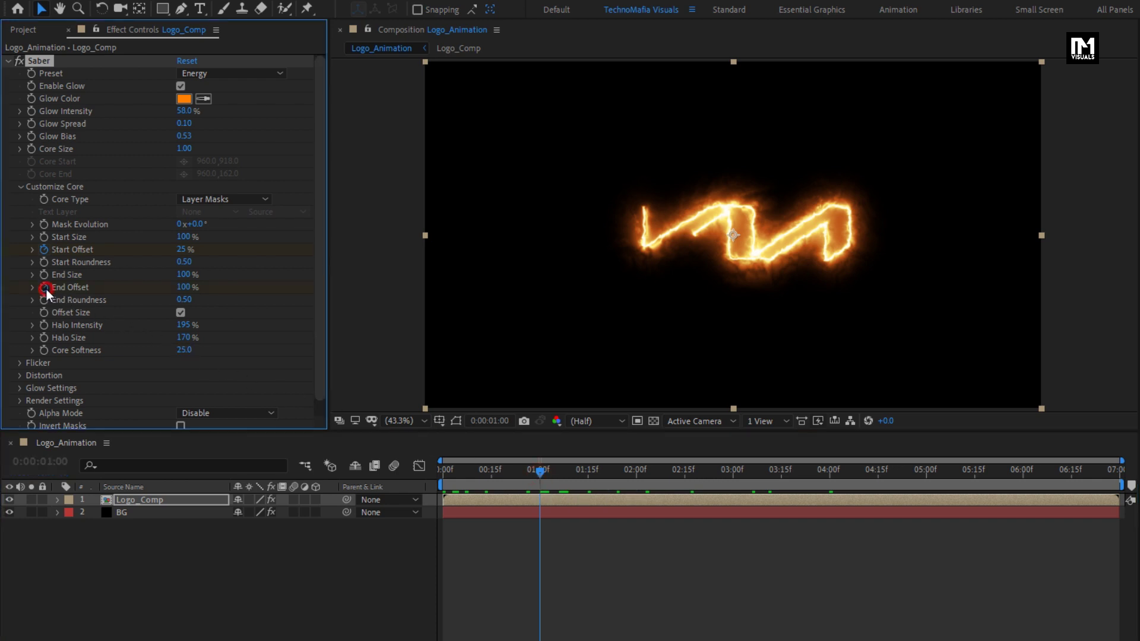
{"action": "left_click", "coordinate": [179, 288]}
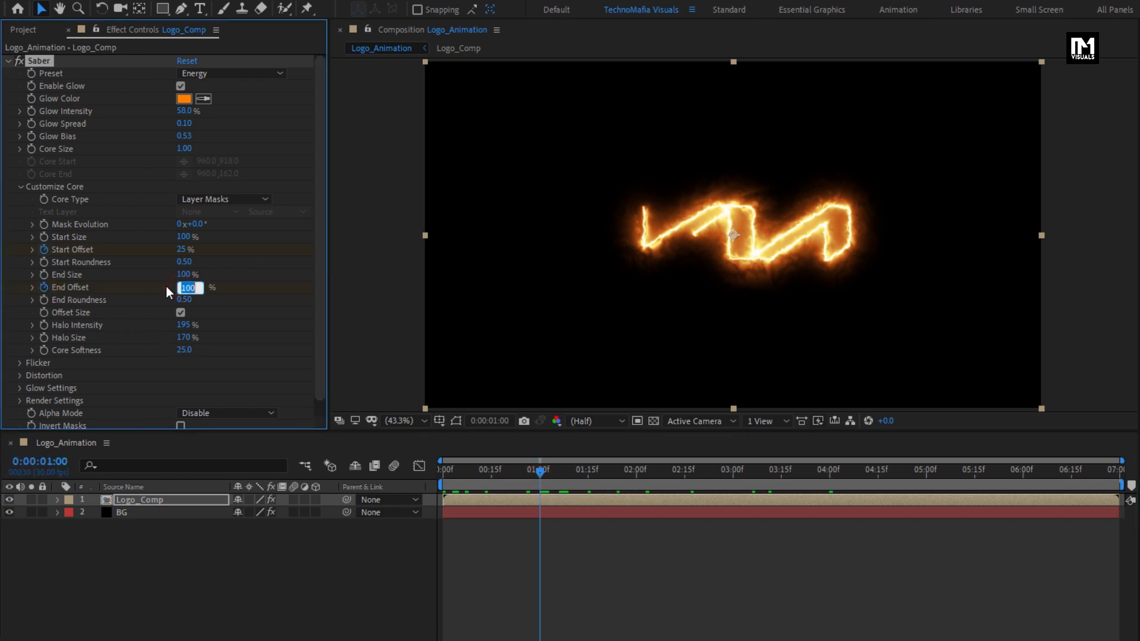
{"action": "type", "text": "0"}
{"action": "key", "text": "Return"}
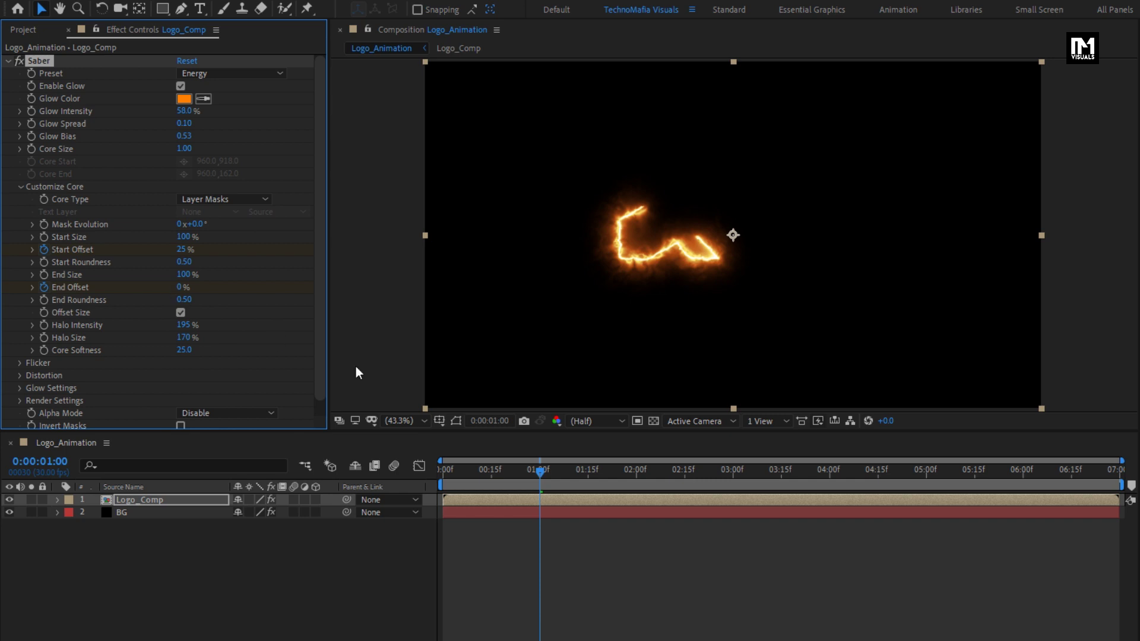
{"action": "left_click", "coordinate": [927, 477]}
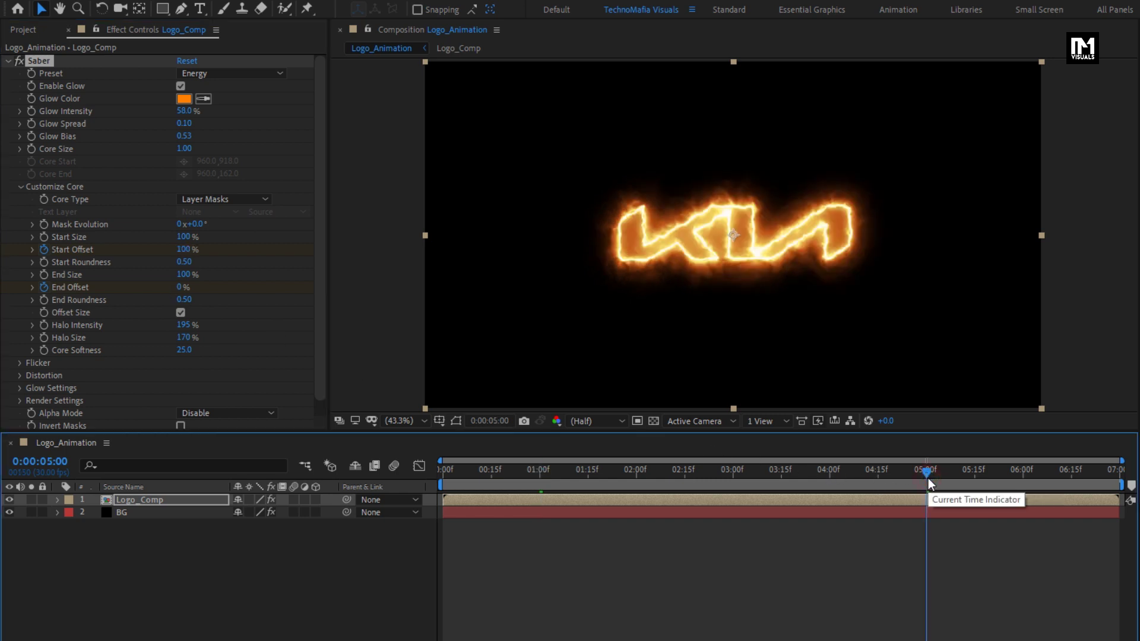
{"action": "left_click", "coordinate": [177, 288]}
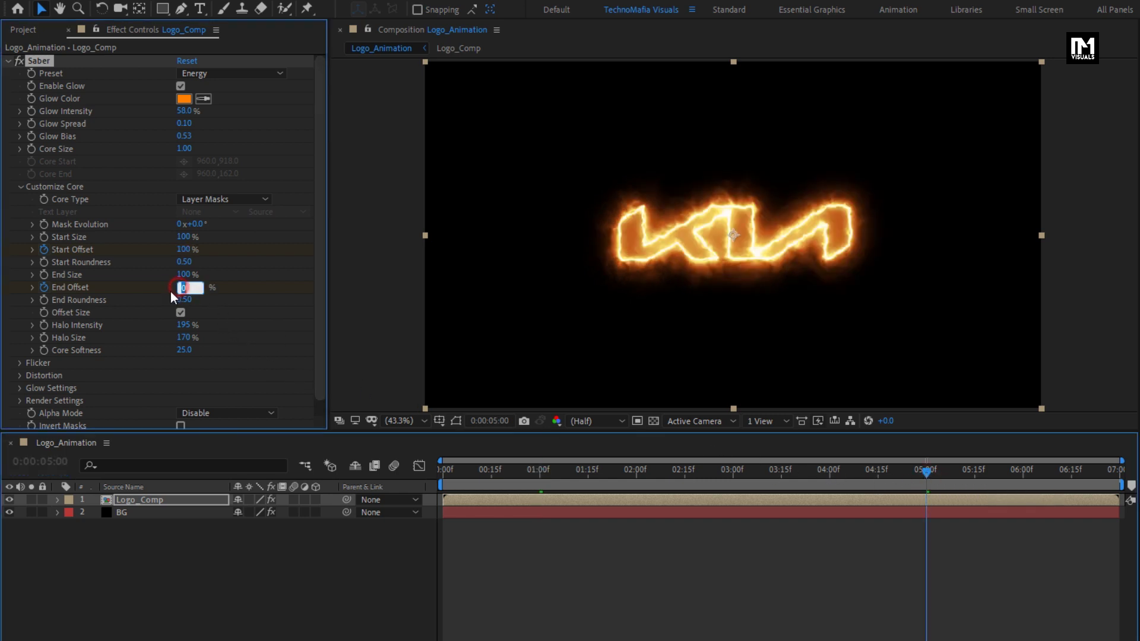
{"action": "type", "text": "100"}
{"action": "key", "text": "Return"}
{"action": "key", "text": "u"}
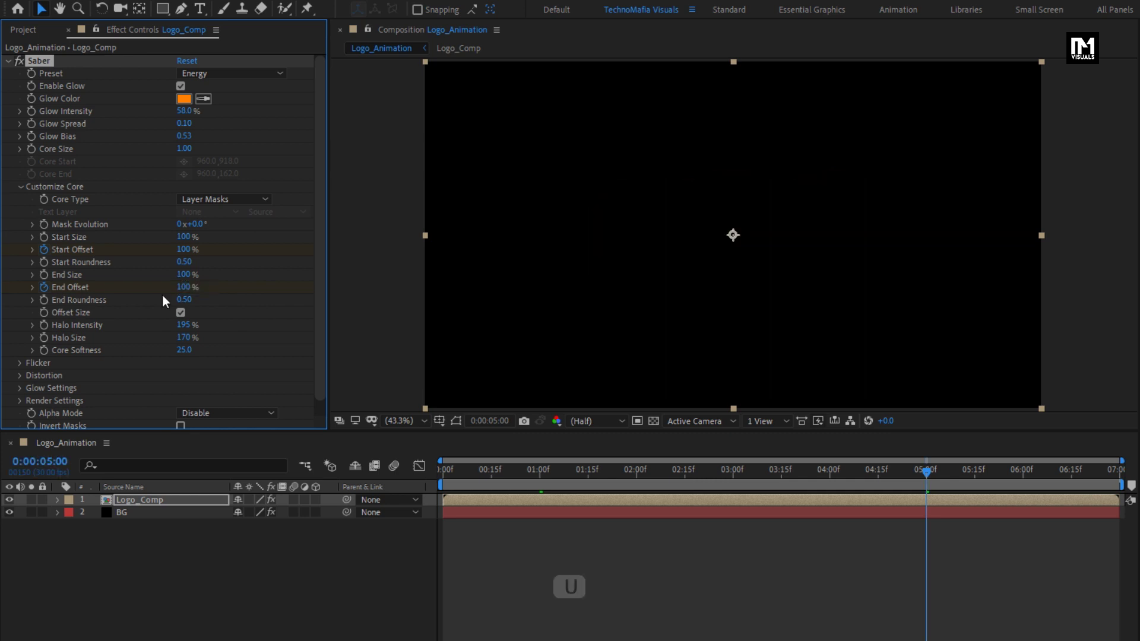
{"action": "left_click", "coordinate": [165, 501]}
- Review the trace and set the Saber End Size to 0
{"action": "key", "text": "u"}
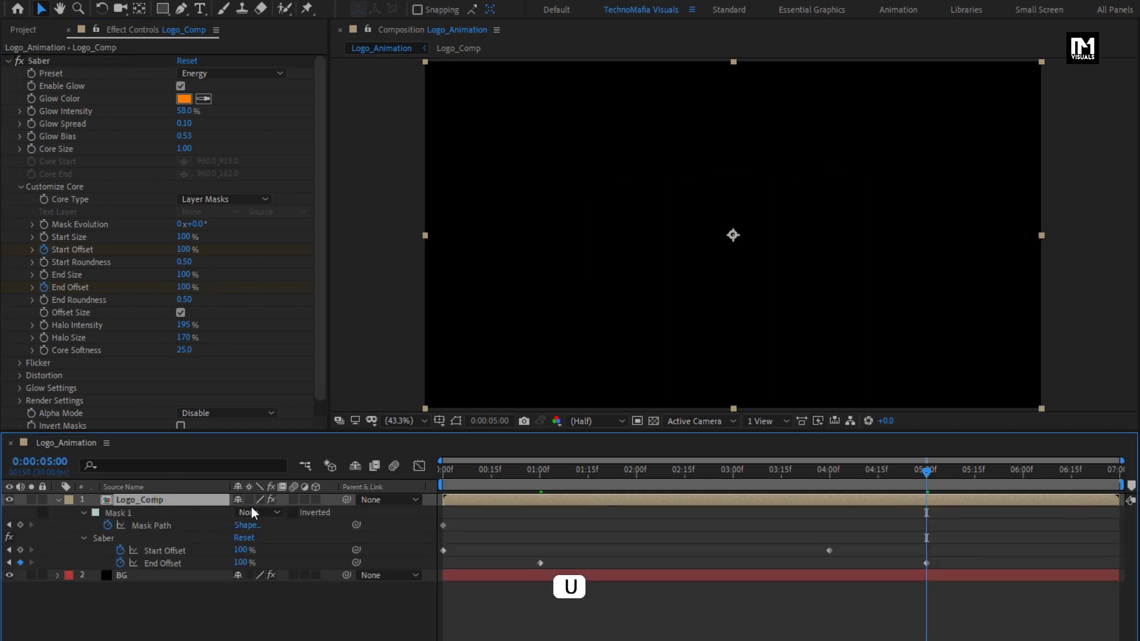
{"action": "left_click_drag", "start_coordinate": [799, 469], "coordinate": [549, 471]}
{"action": "mouse_move", "coordinate": [544, 472]}
{"action": "left_mouse_down"}
{"action": "mouse_move", "coordinate": [530, 468]}
{"action": "mouse_move", "coordinate": [684, 472]}
{"action": "left_mouse_up"}
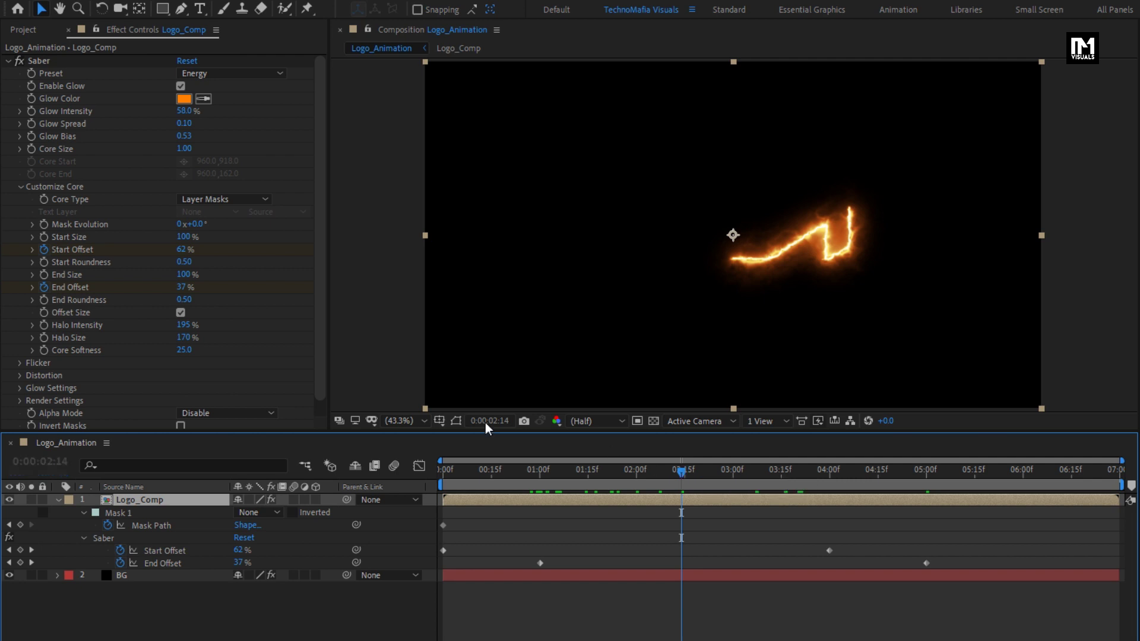
{"action": "left_click", "coordinate": [179, 275]}
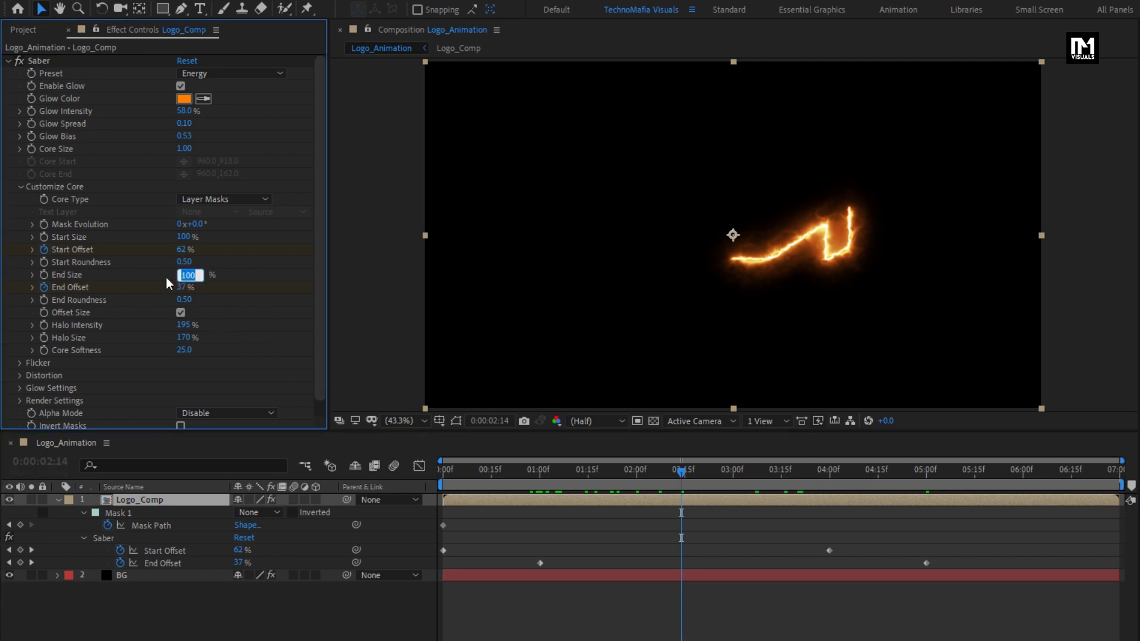
{"action": "type", "text": "0"}
{"action": "key", "text": "Return"}
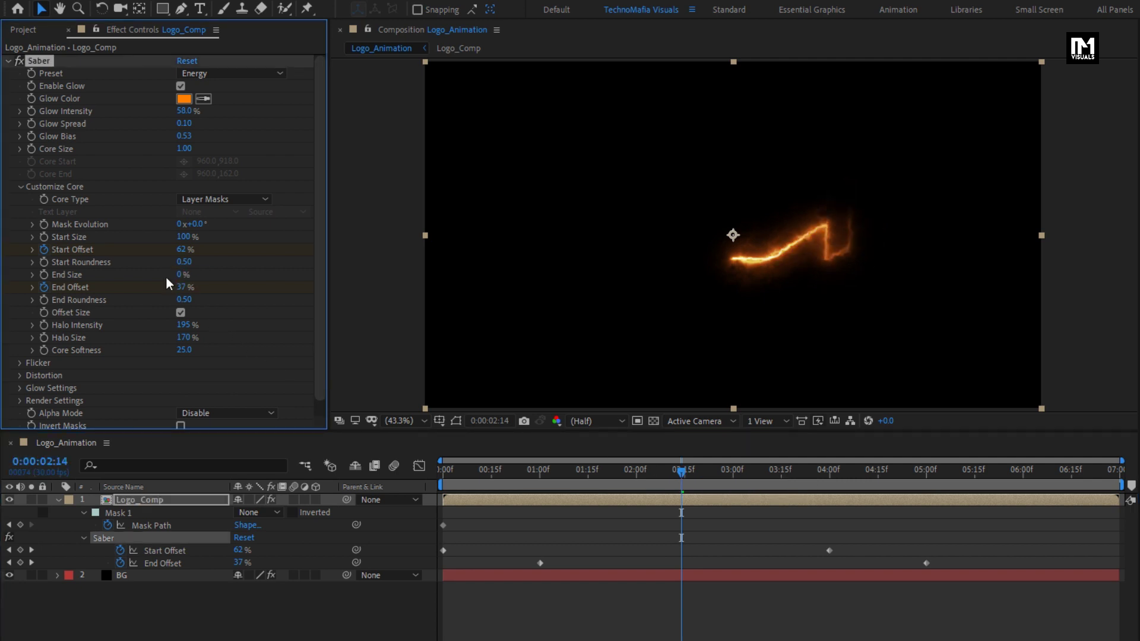
- Preview the trace animation from the start of the composition
{"action": "left_click", "coordinate": [442, 473]}
{"action": "key", "text": "space"}
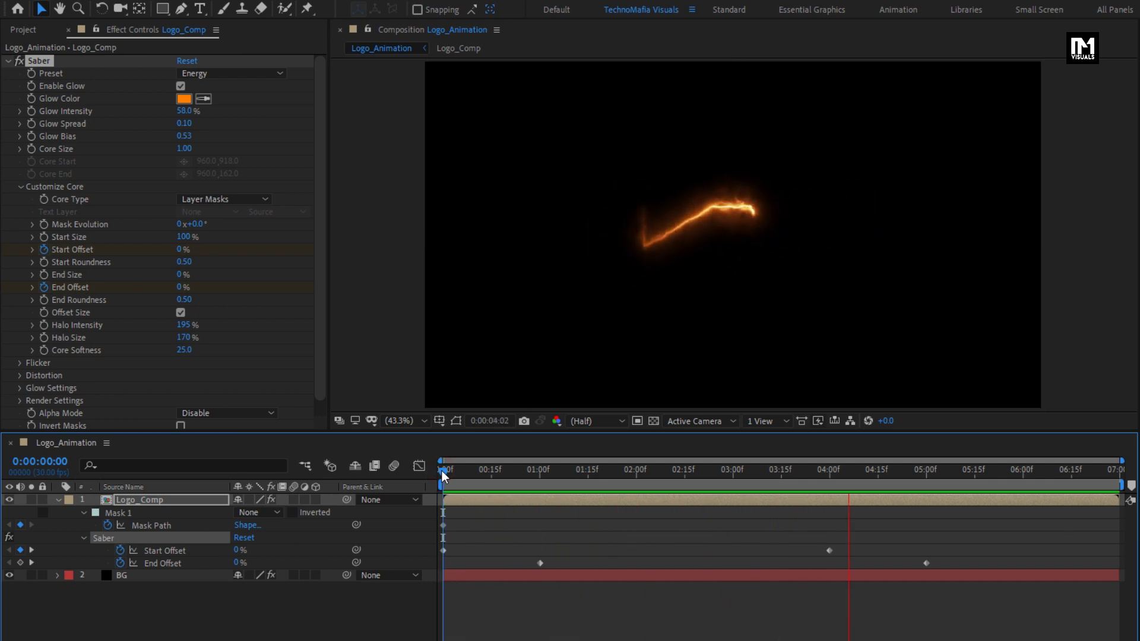
{"action": "key", "text": "space"}
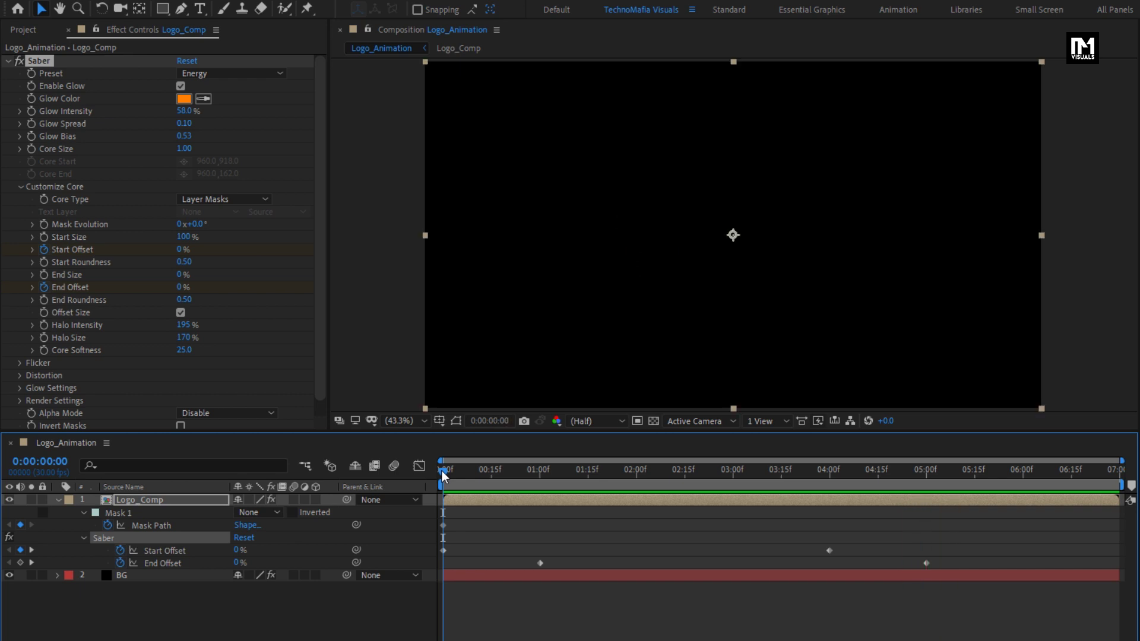
{"action": "key", "text": "alt"}
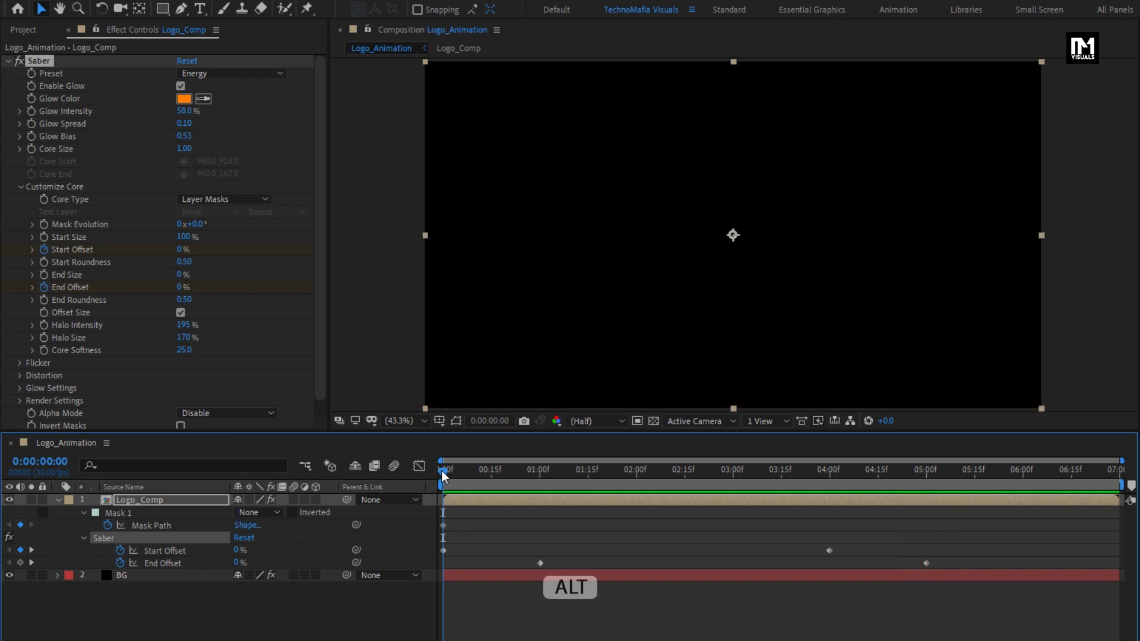
- Drive the Saber's Mask Evolution with a time*100 expression
{"action": "left_click", "coordinate": [43, 225], "text": "alt"}
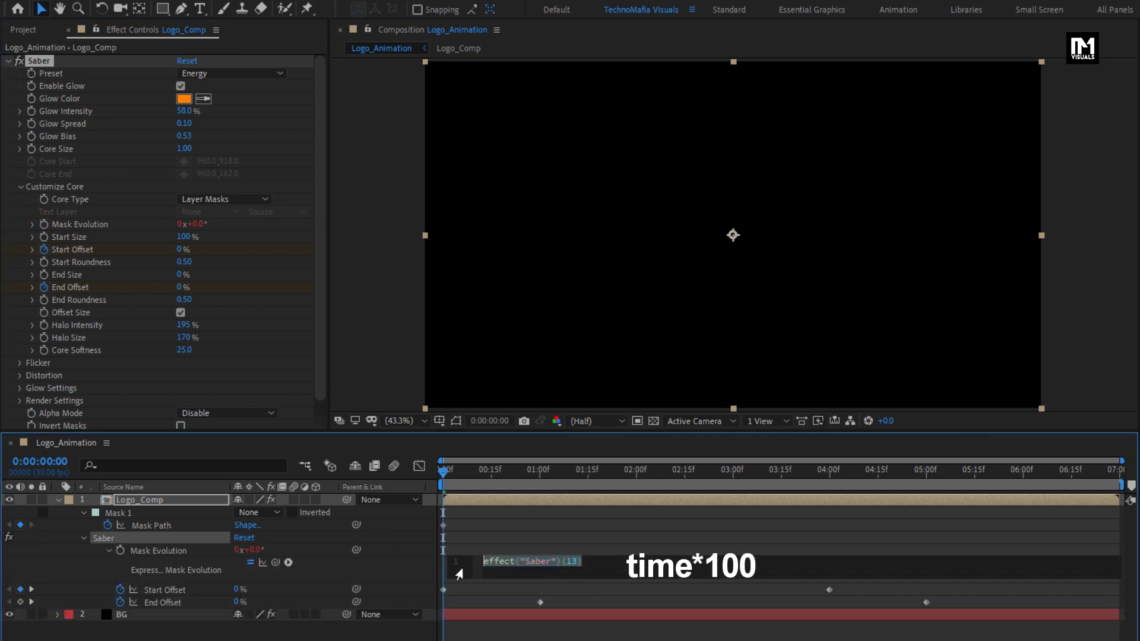
{"action": "type", "text": "time"}
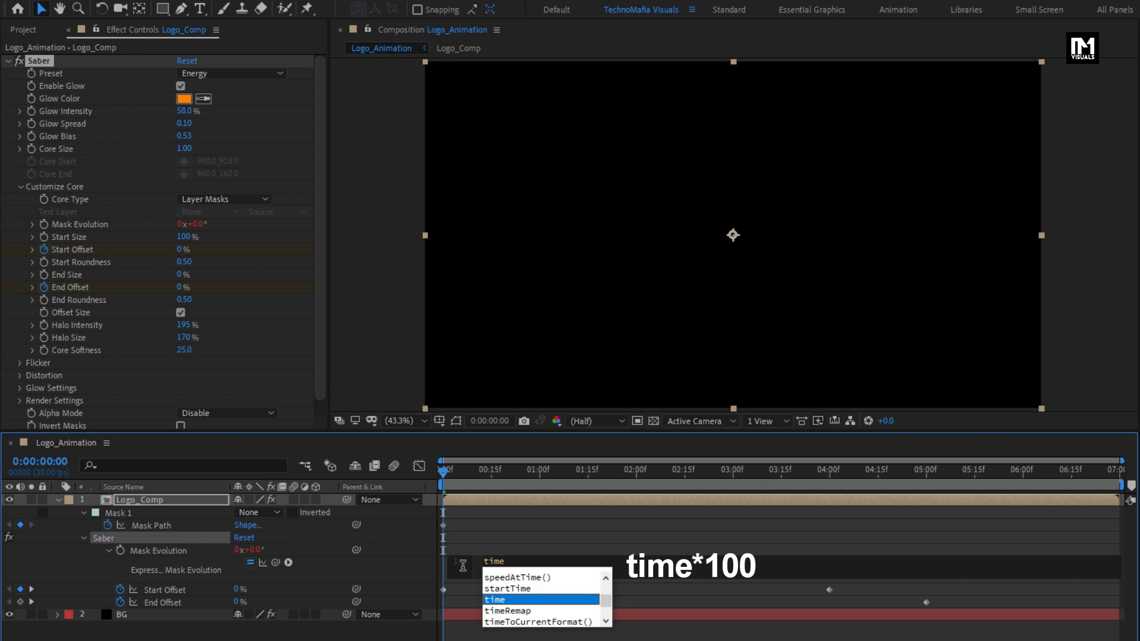
{"action": "type", "text": "*100"}
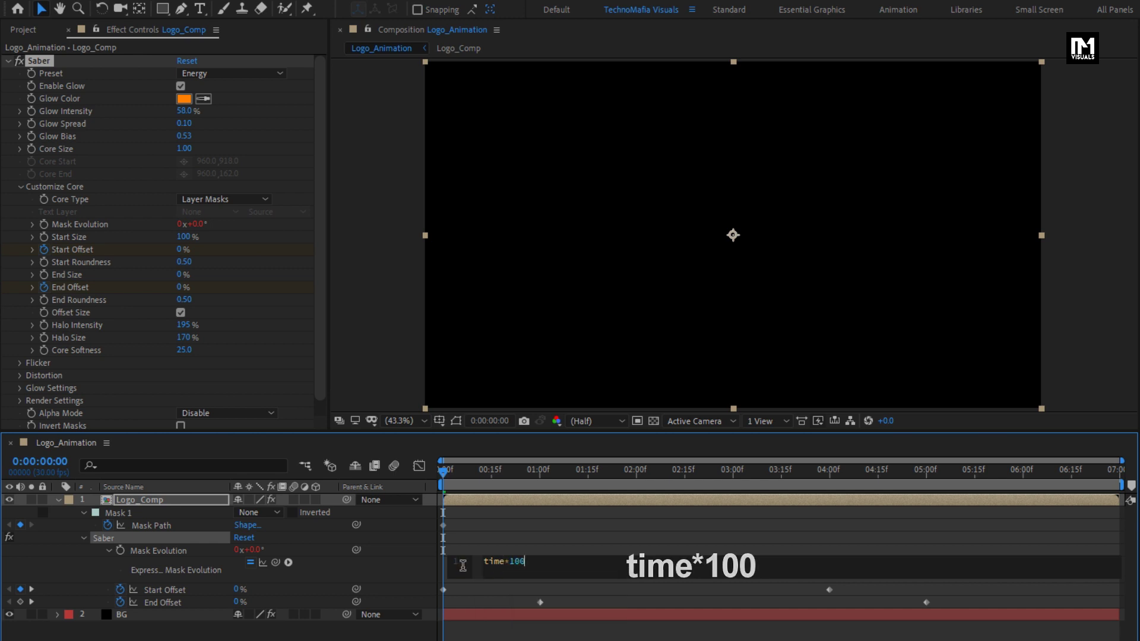
{"action": "key", "text": "KP_Enter"}
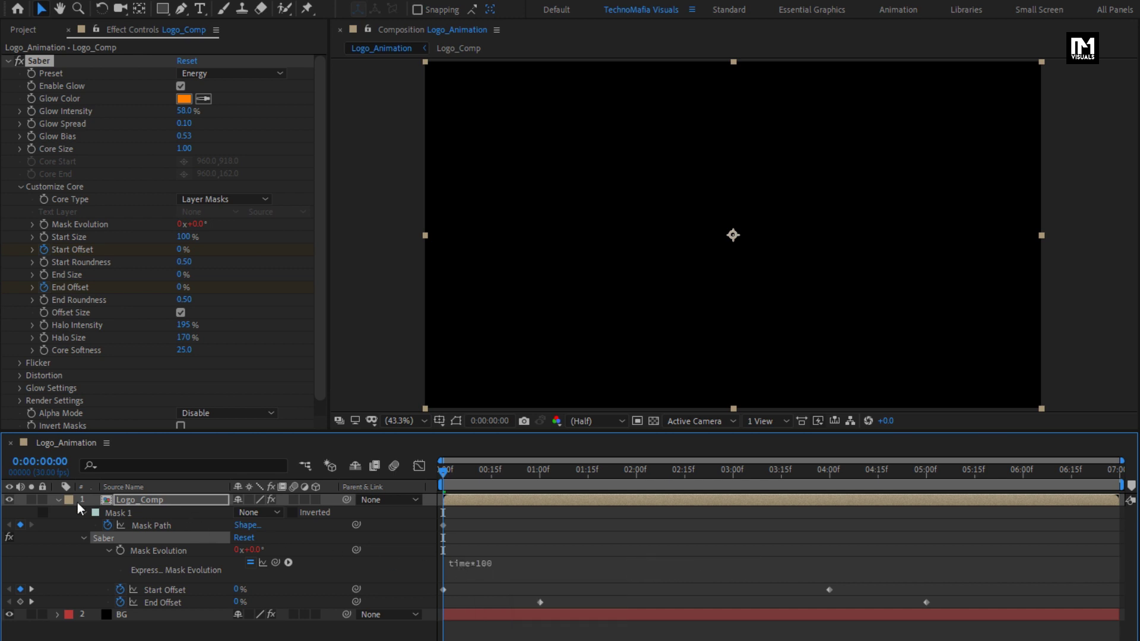
- Set Glow Distortion's Wind Direction Offset to -40° and scrub the preview to 2:22
{"action": "left_click", "coordinate": [20, 186]}
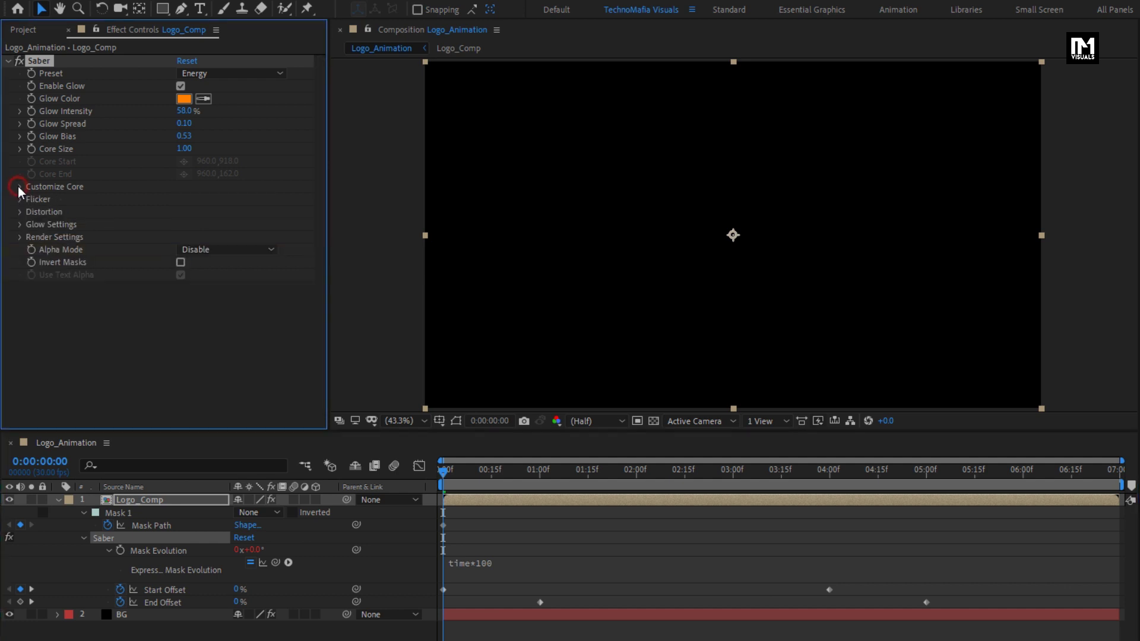
{"action": "left_click", "coordinate": [20, 212]}
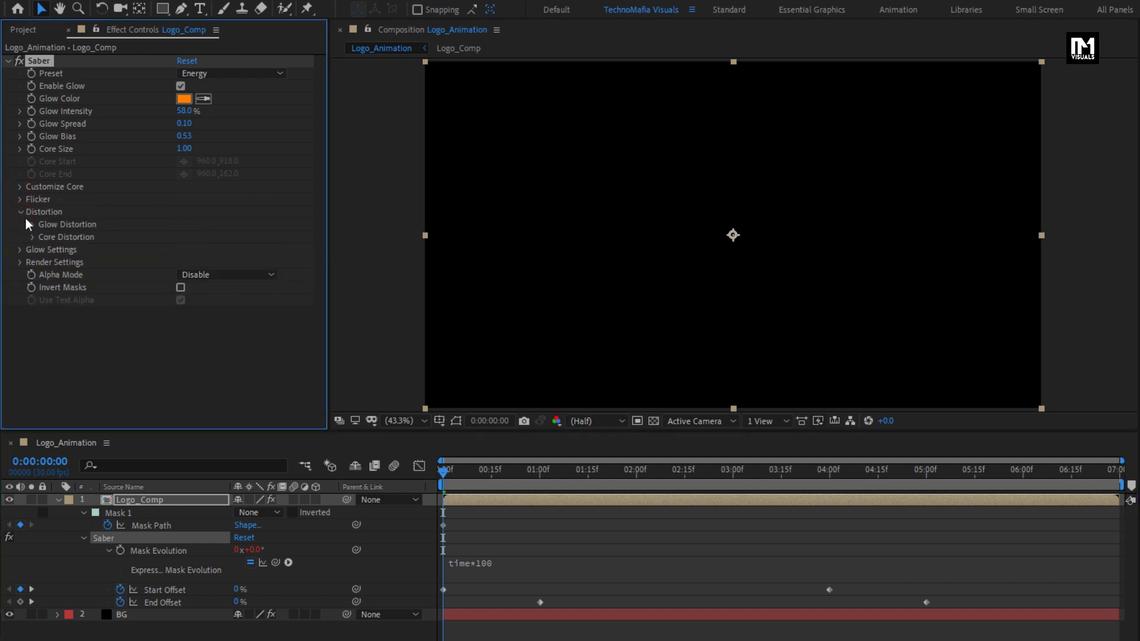
{"action": "left_click", "coordinate": [33, 224]}
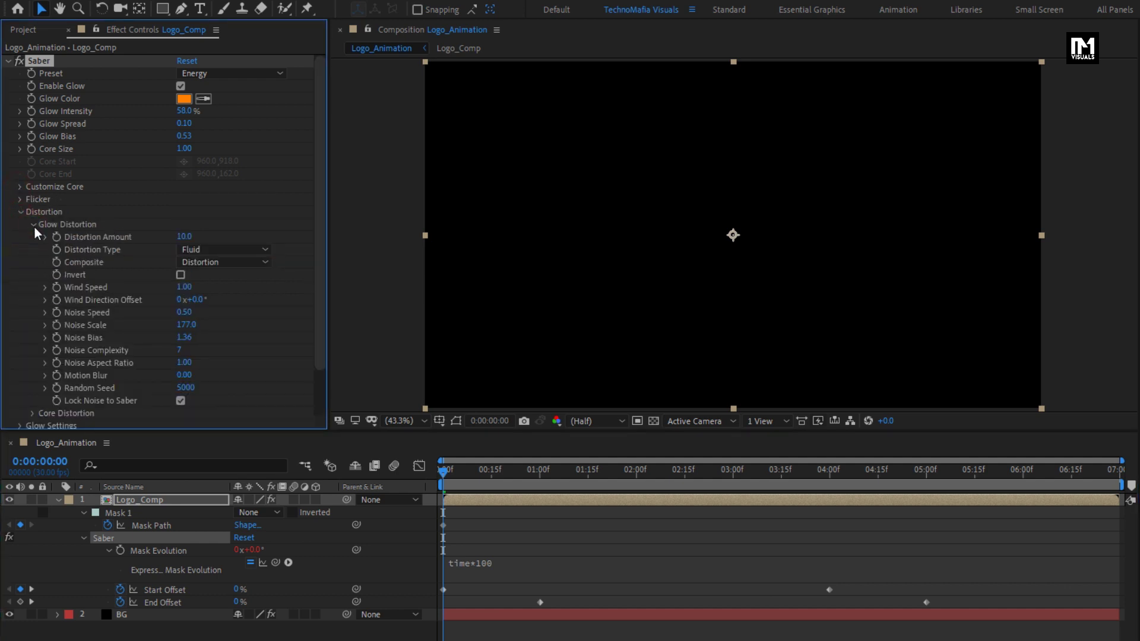
{"action": "left_click", "coordinate": [196, 299]}
{"action": "type", "text": "-40"}
{"action": "key", "text": "Return"}
{"action": "left_click", "coordinate": [496, 474]}
{"action": "left_click_drag", "start_coordinate": [498, 475], "coordinate": [827, 473]}
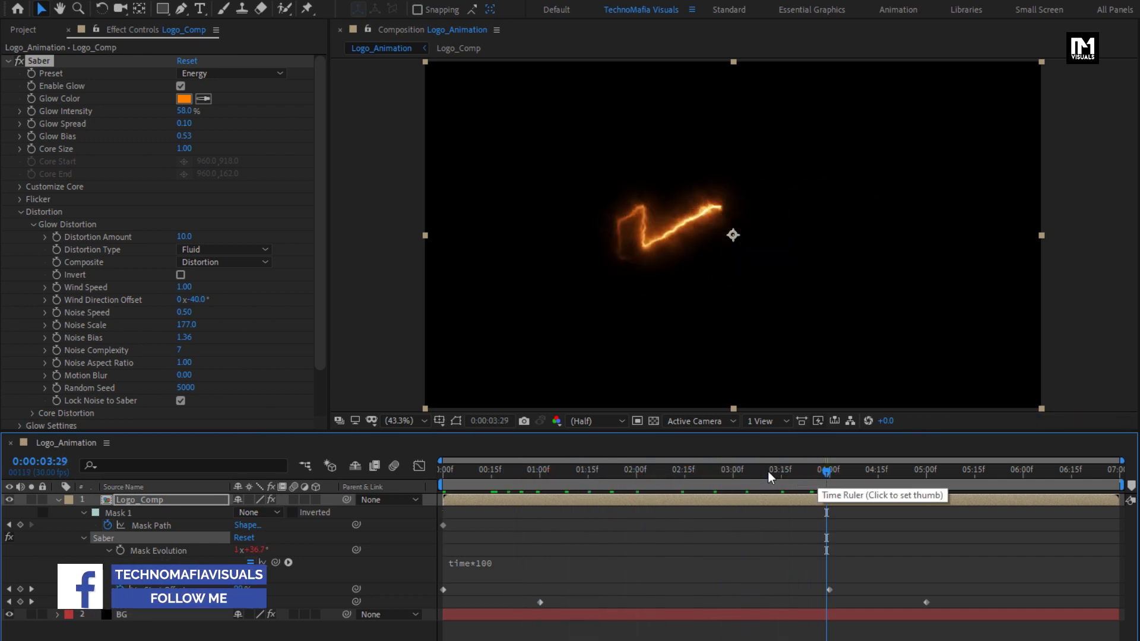
- Change Render Settings' Composite Settings from Black to Transparent and preview up to 3:00
{"action": "left_click", "coordinate": [21, 212]}
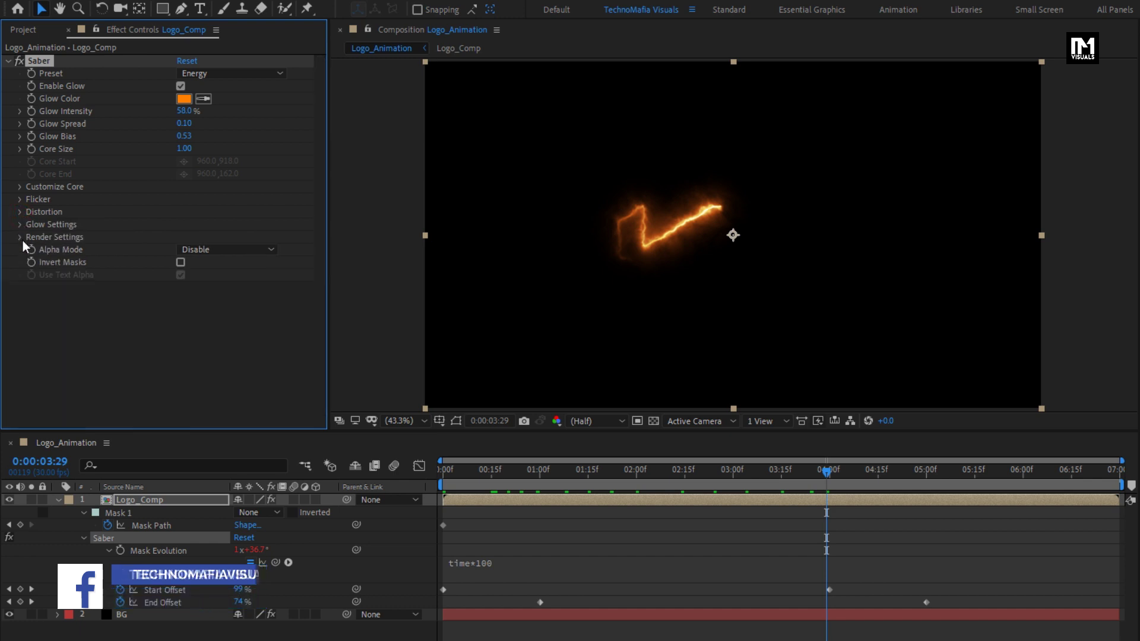
{"action": "left_click", "coordinate": [21, 238]}
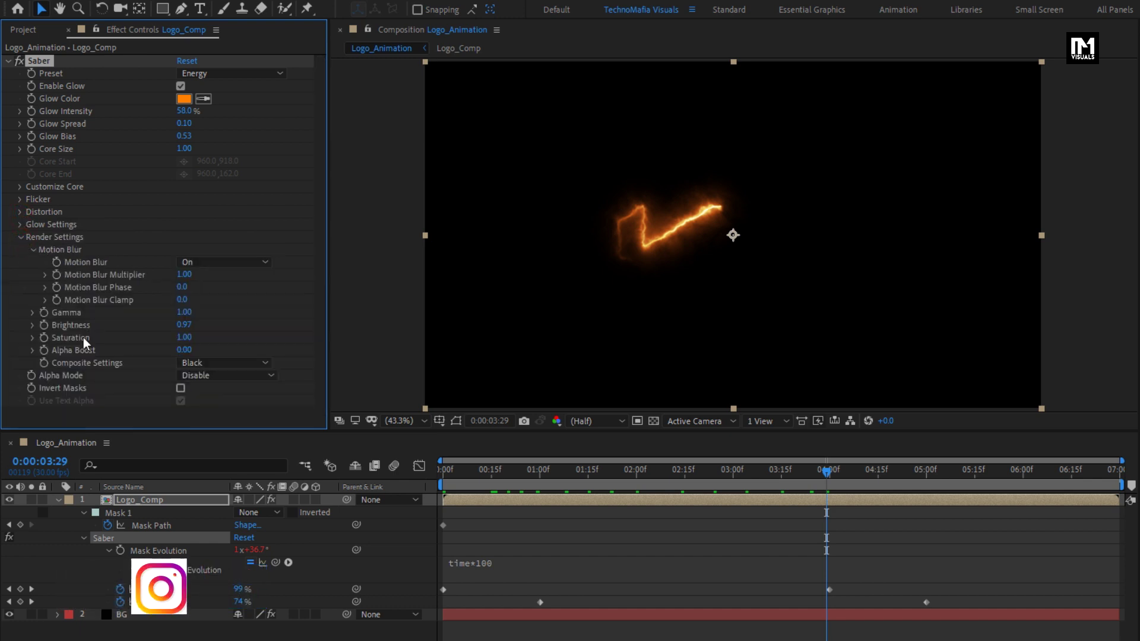
{"action": "left_click", "coordinate": [203, 363]}
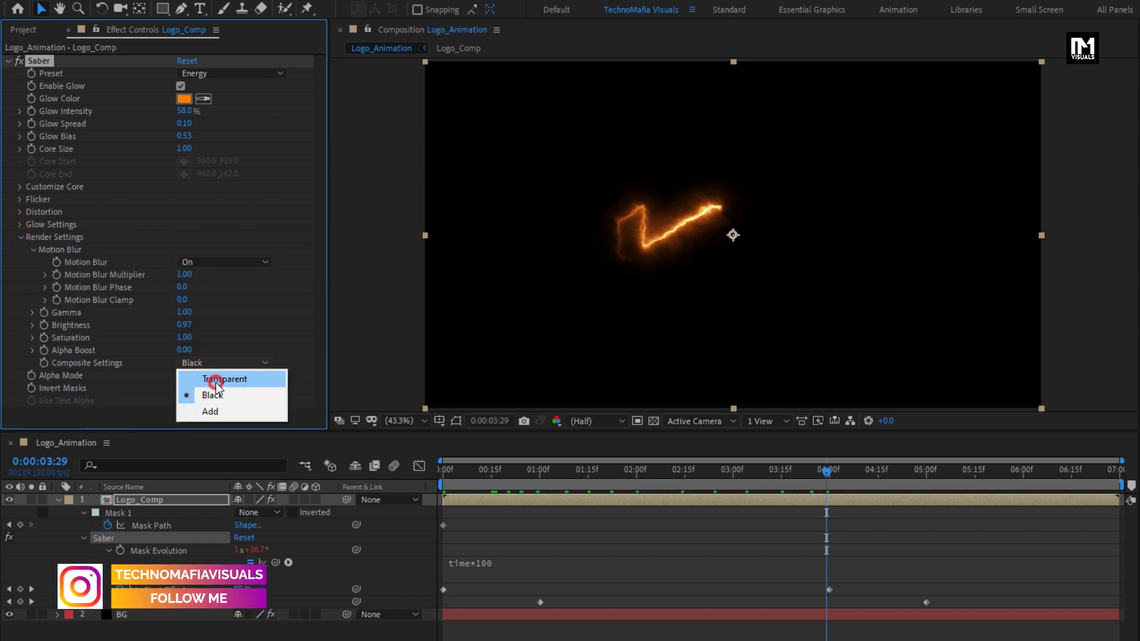
{"action": "left_click", "coordinate": [215, 381]}
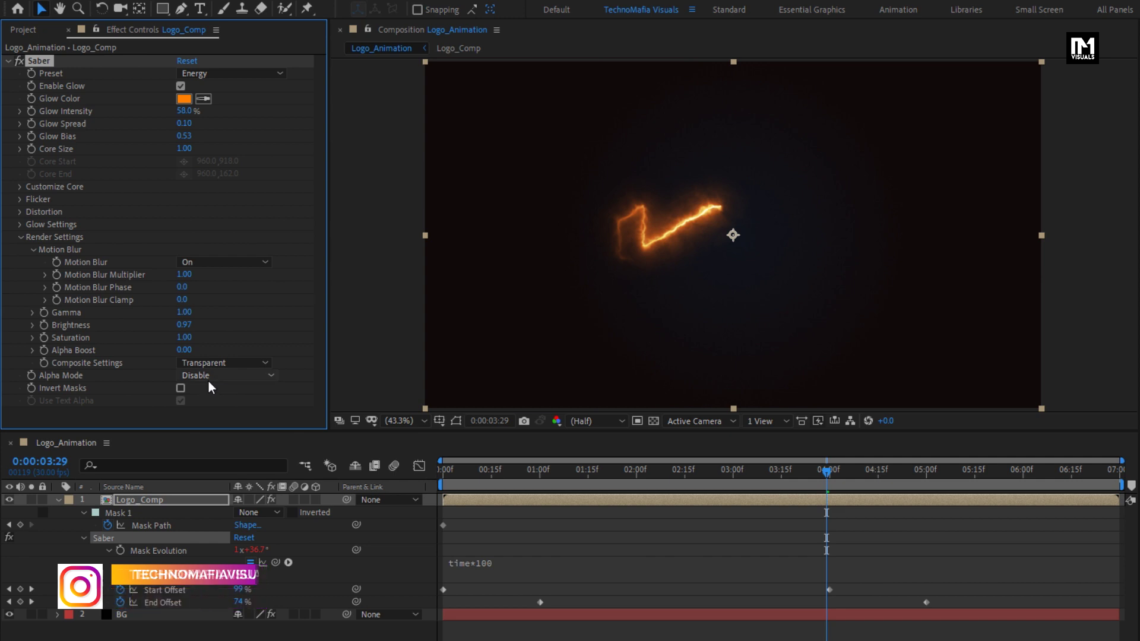
{"action": "left_click_drag", "start_coordinate": [465, 466], "coordinate": [779, 481]}
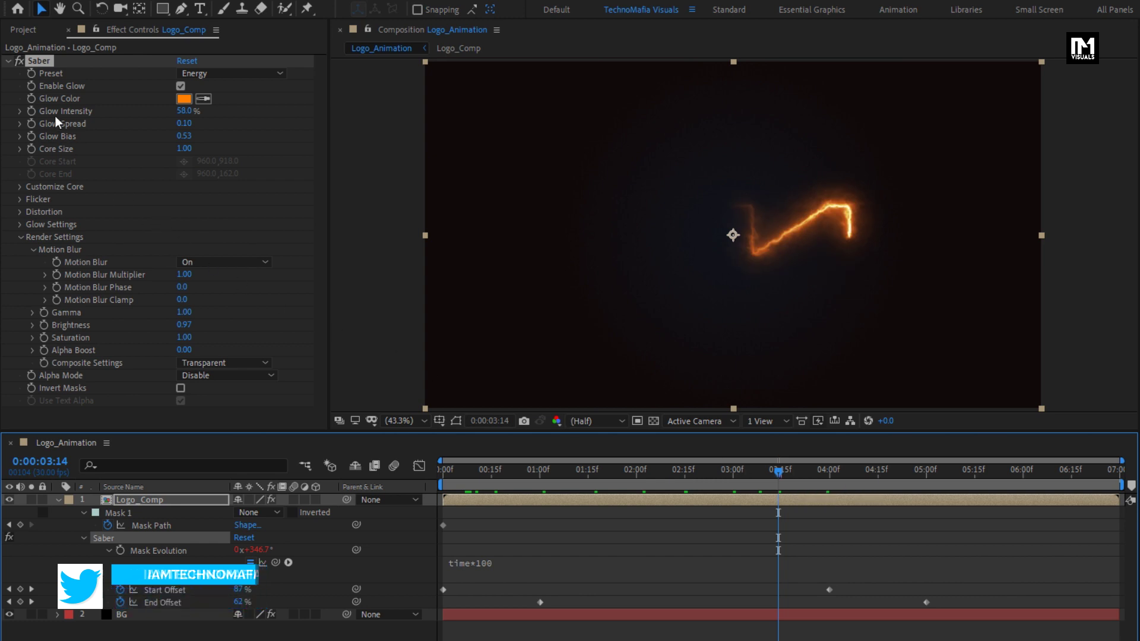
- Collapse the Saber effect and duplicate it as Saber 2
{"action": "left_click", "coordinate": [7, 62]}
{"action": "left_click", "coordinate": [33, 62]}
{"action": "key", "text": "ctrl+d"}
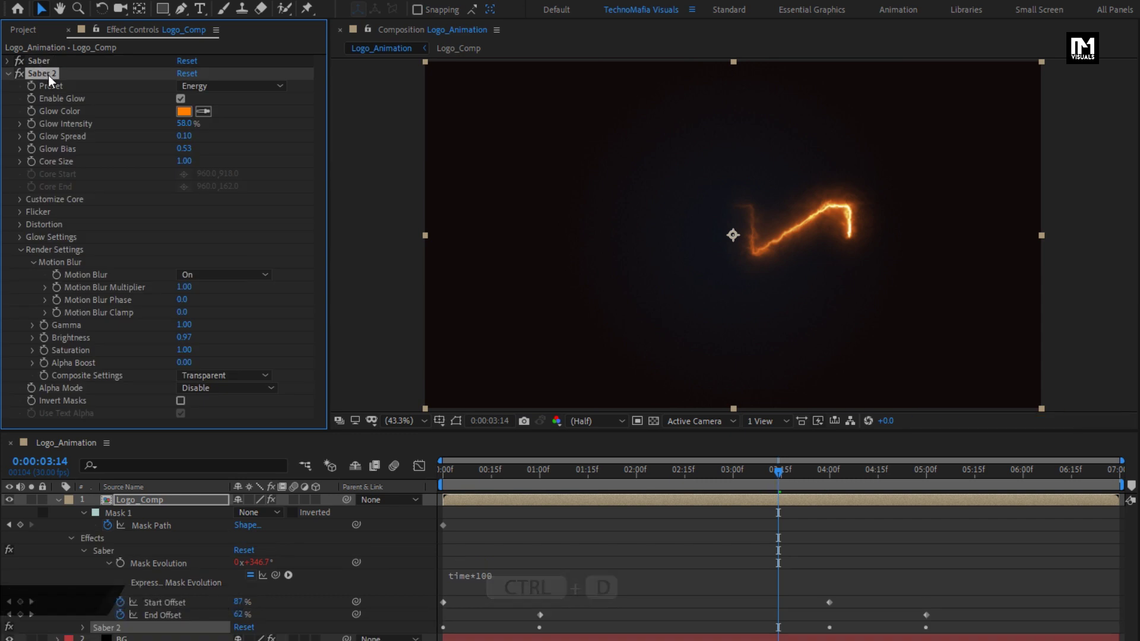
- Give Saber 2 the Core preset and the original Saber's FF7F01 orange glow colour
{"action": "left_click", "coordinate": [212, 84]}
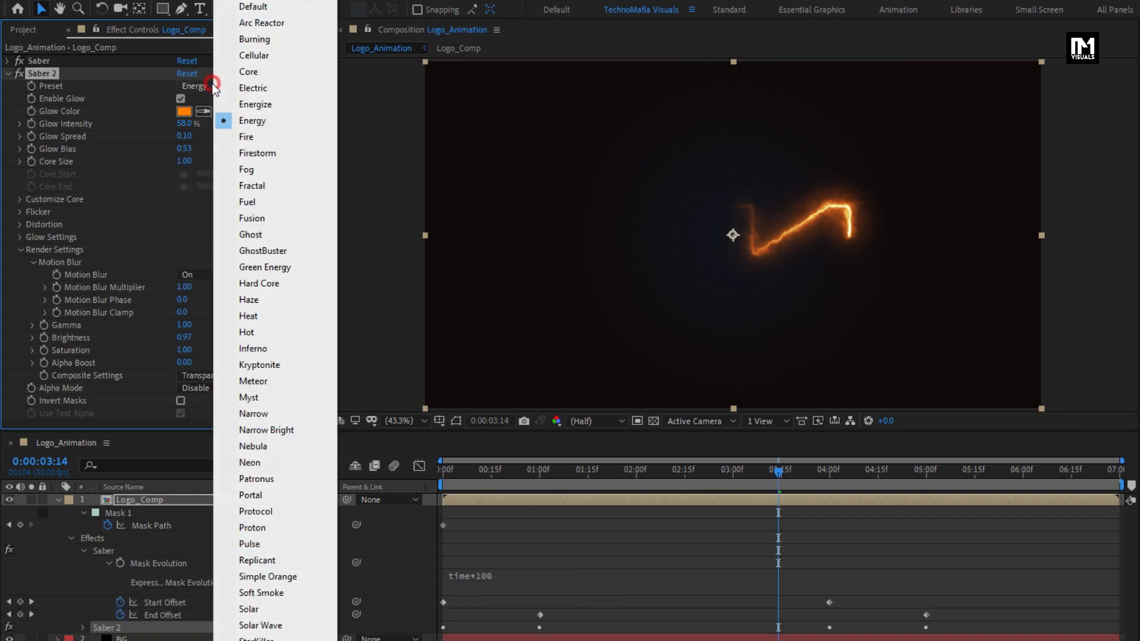
{"action": "left_click", "coordinate": [259, 71]}
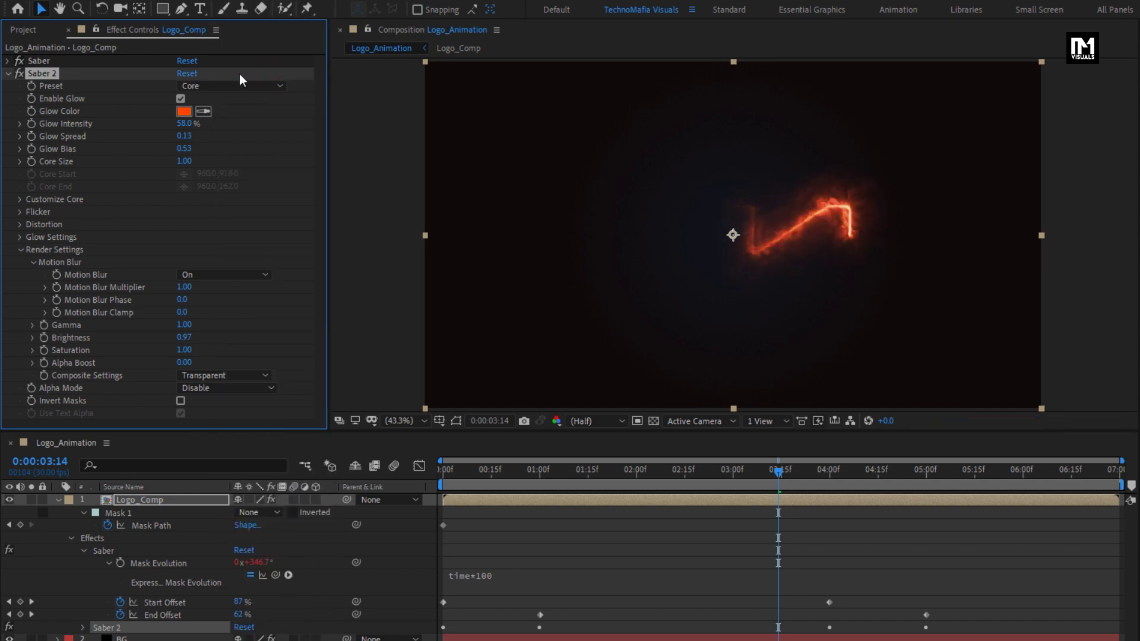
{"action": "left_click", "coordinate": [8, 61]}
{"action": "key", "text": "ctrl+c"}
{"action": "left_click", "coordinate": [184, 98]}
{"action": "right_click", "coordinate": [401, 363]}
{"action": "left_click", "coordinate": [437, 413]}
{"action": "left_click", "coordinate": [468, 195]}
{"action": "left_click", "coordinate": [9, 61]}
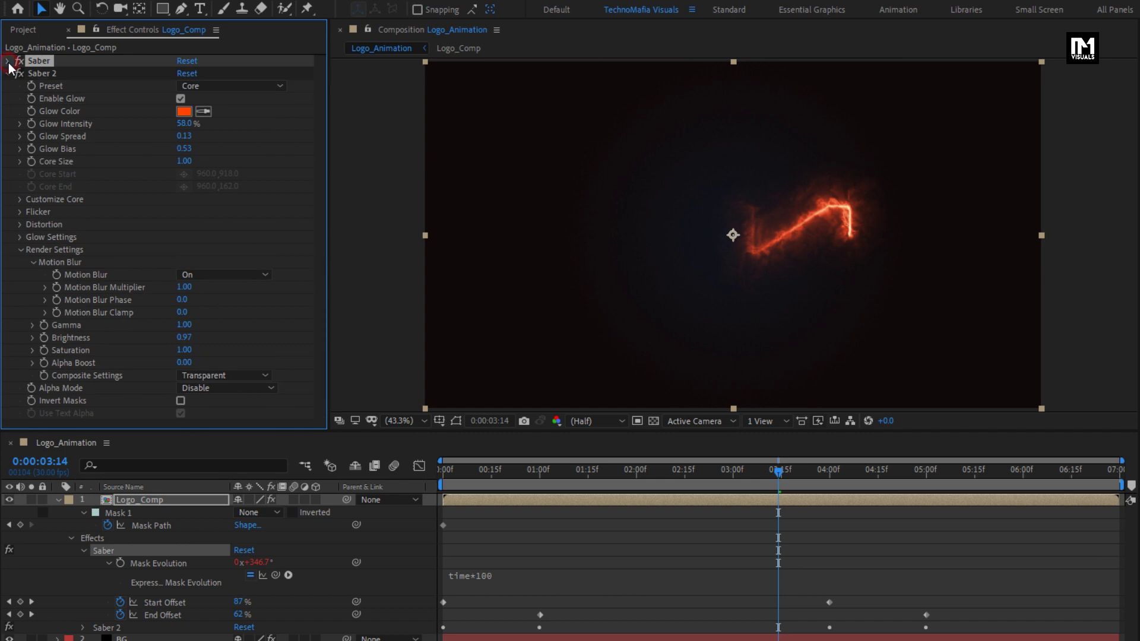
{"action": "left_click", "coordinate": [184, 111]}
{"action": "key", "text": "ctrl+v"}
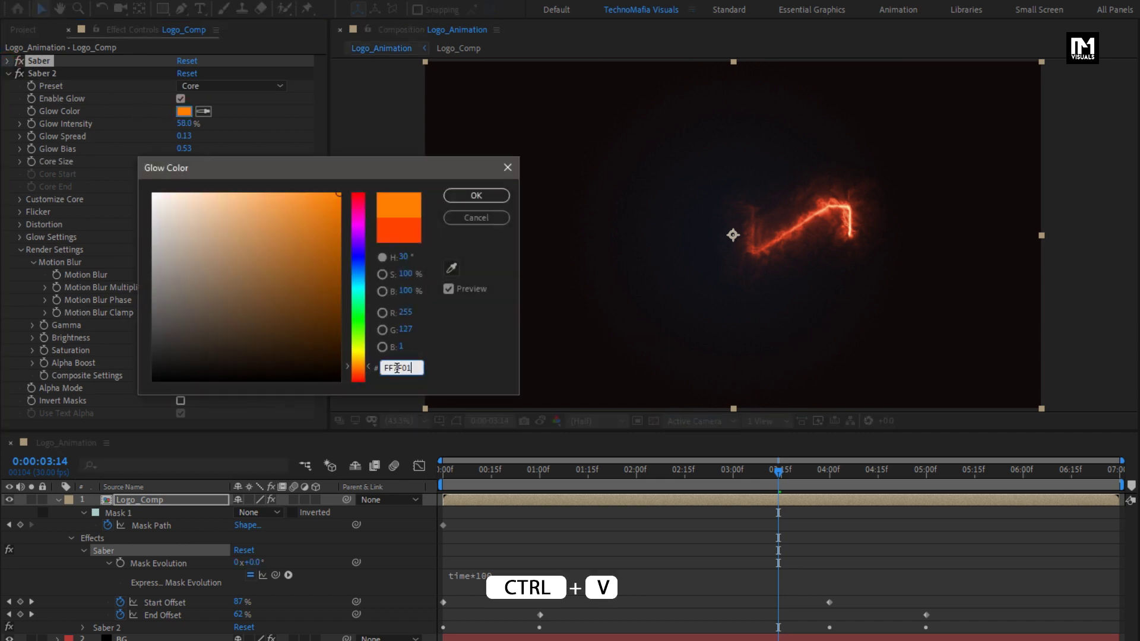
{"action": "left_click", "coordinate": [464, 200]}
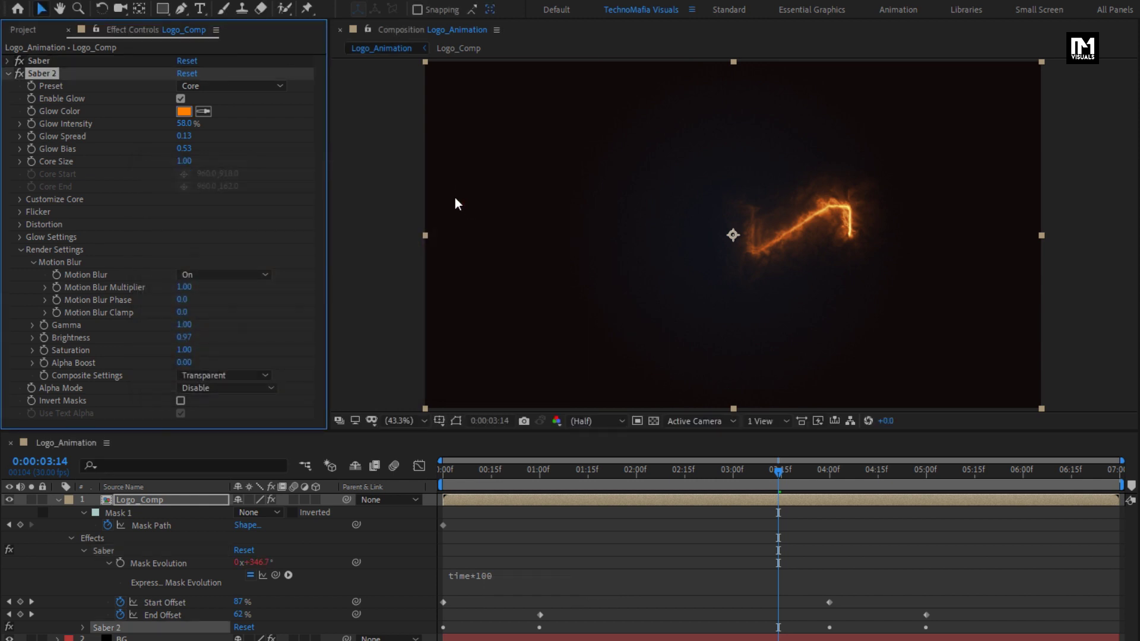
- Set Saber 2's Glow Spread and Glow Bias both to 0
{"action": "left_click", "coordinate": [183, 136]}
{"action": "type", "text": "00"}
{"action": "key", "text": "Return"}
{"action": "left_click", "coordinate": [181, 148]}
{"action": "type", "text": "0"}
{"action": "key", "text": "Return"}
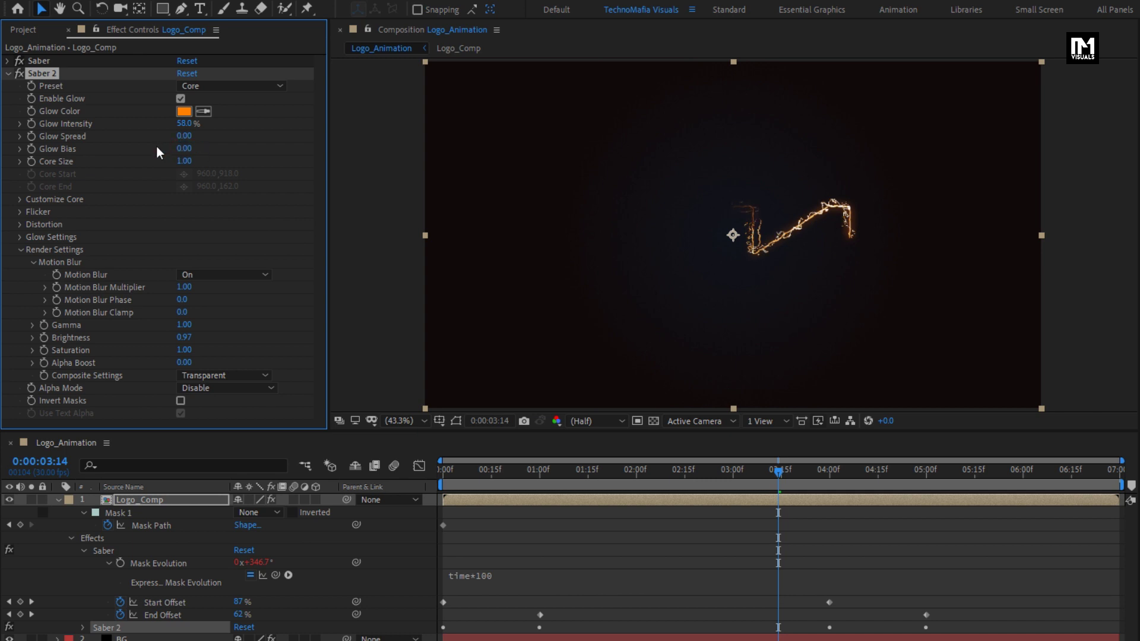
{"action": "left_click_drag", "start_coordinate": [517, 469], "coordinate": [615, 472]}
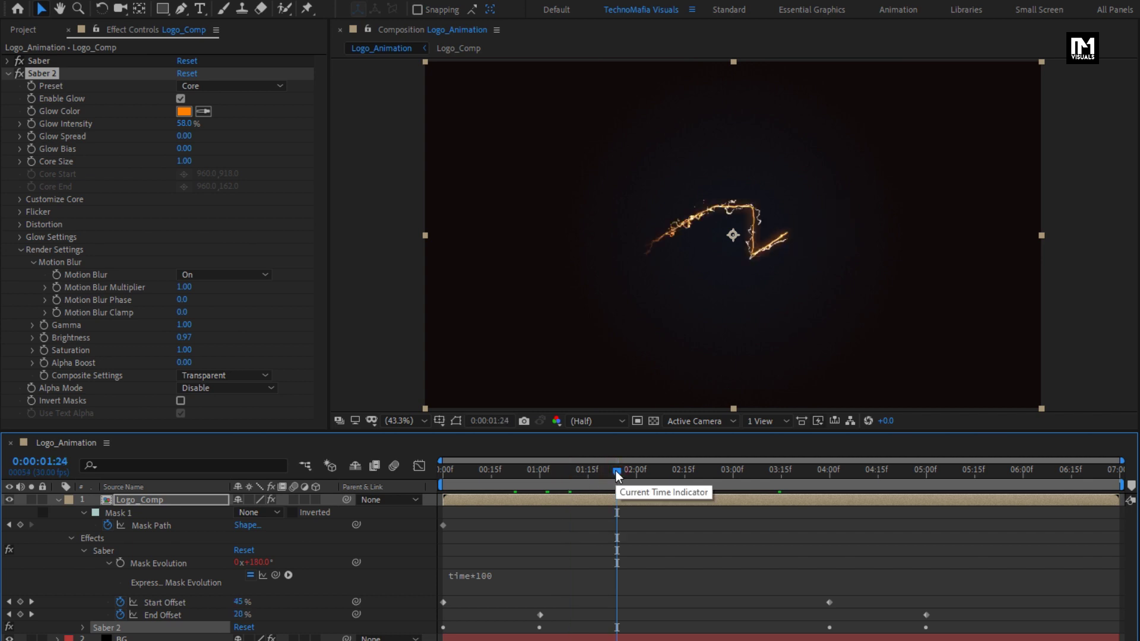
- Set Saber 2's compositing to Add, then duplicate it as Saber 3
{"action": "left_click", "coordinate": [233, 375]}
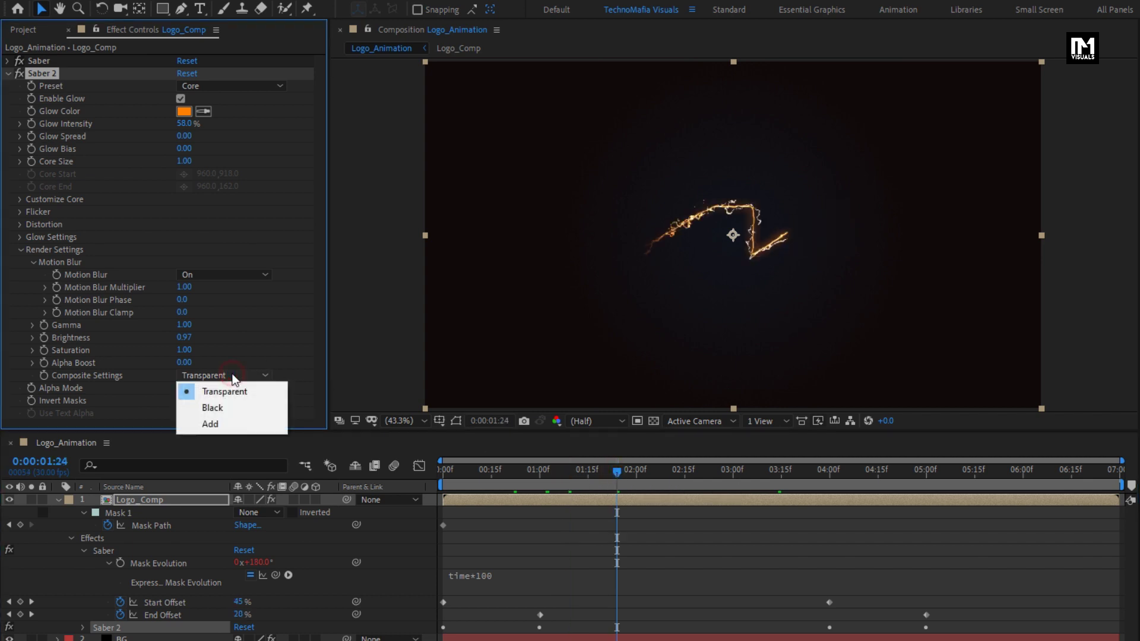
{"action": "left_click", "coordinate": [230, 423]}
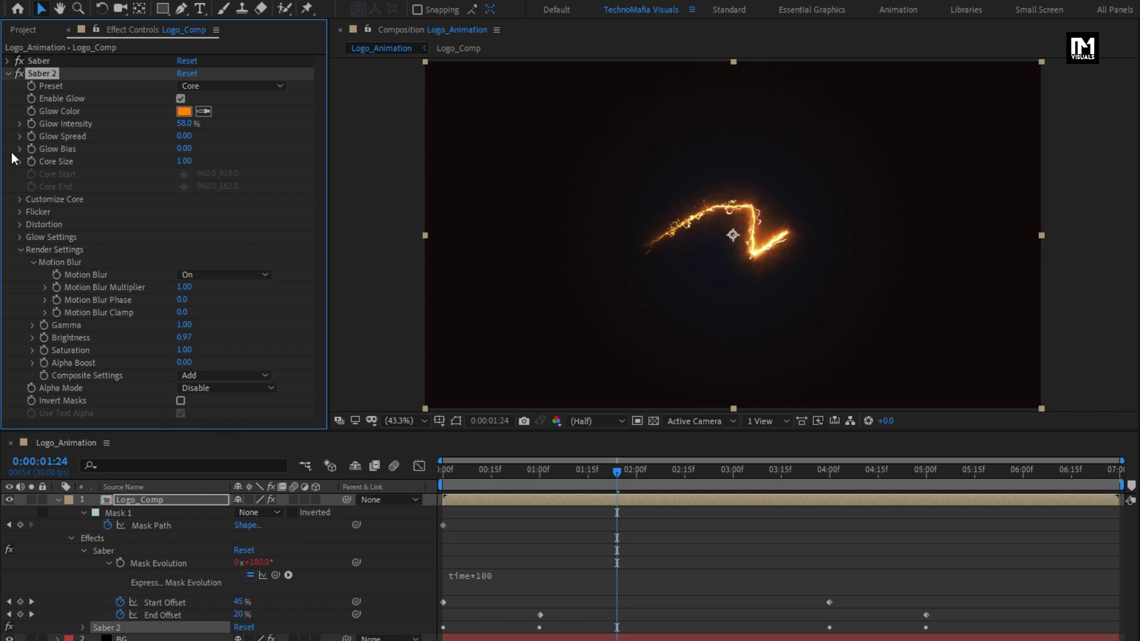
{"action": "left_click", "coordinate": [8, 73]}
{"action": "key", "text": "ctrl+d"}
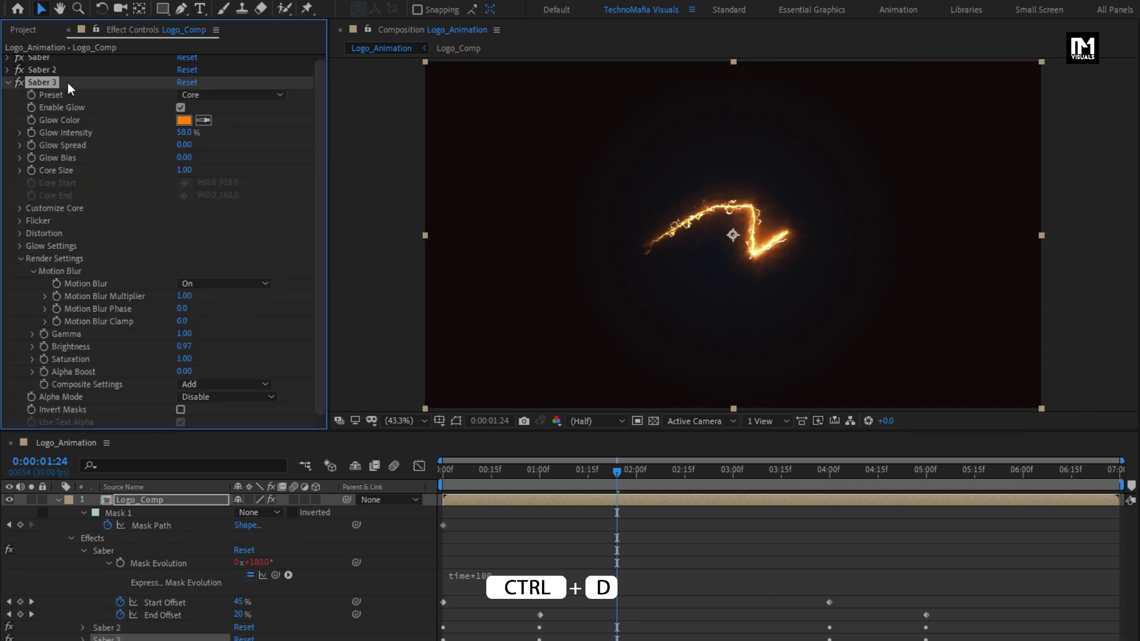
- Switch Saber 3 to the Meteor preset with the FF7F01 orange glow colour
{"action": "left_click", "coordinate": [205, 94]}
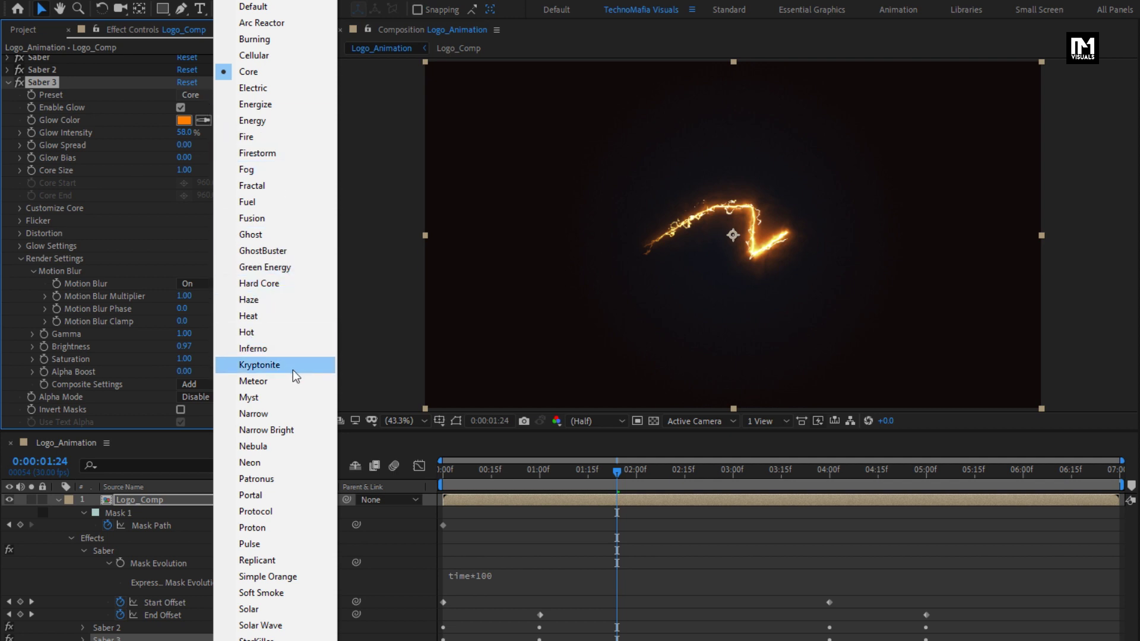
{"action": "left_click", "coordinate": [307, 386]}
{"action": "key", "text": "ctrl+v"}
{"action": "left_click", "coordinate": [188, 121]}
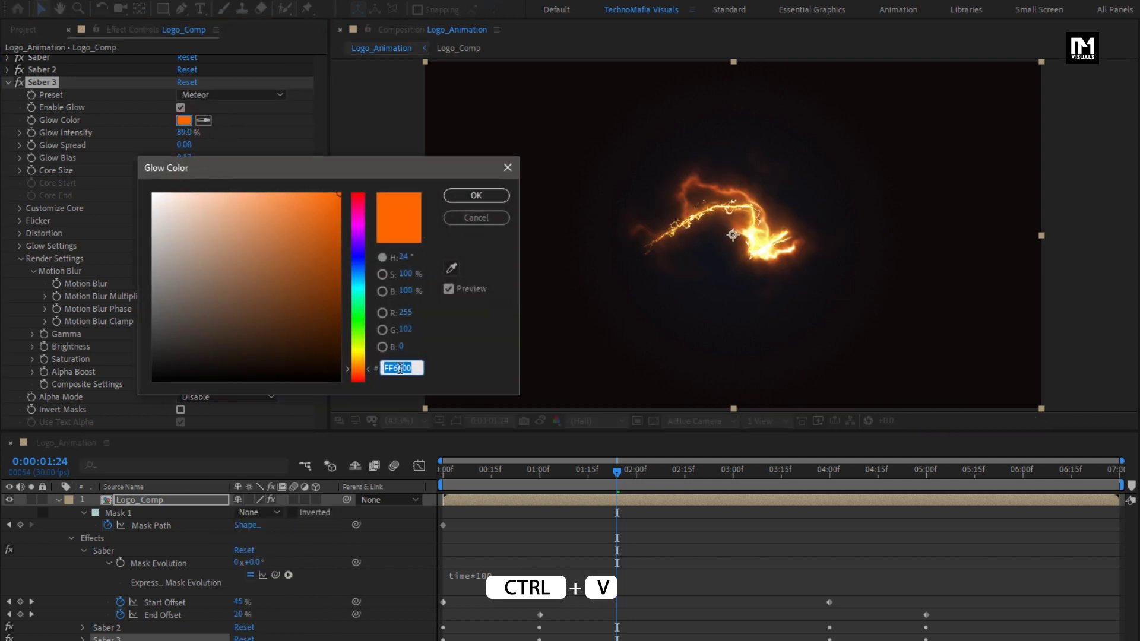
{"action": "key", "text": "ctrl+v"}
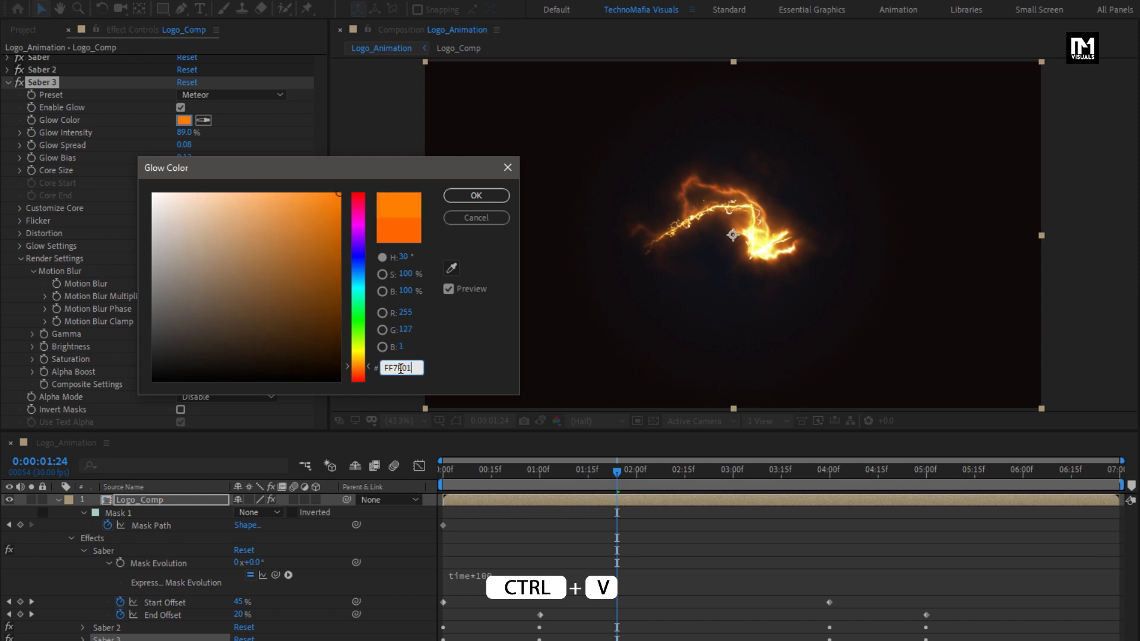
{"action": "left_click", "coordinate": [469, 197]}
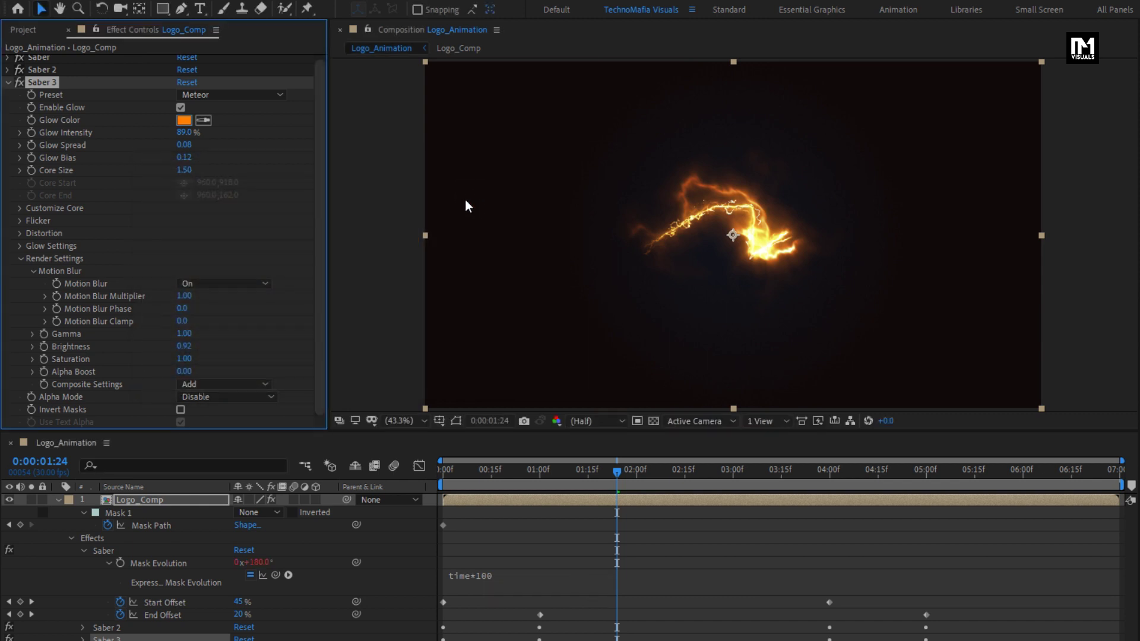
- Raise Saber 3's Glow Intensity to 480% and set Core Size to 0.5
{"action": "left_click", "coordinate": [186, 133]}
{"action": "type", "text": "480"}
{"action": "key", "text": "Return"}
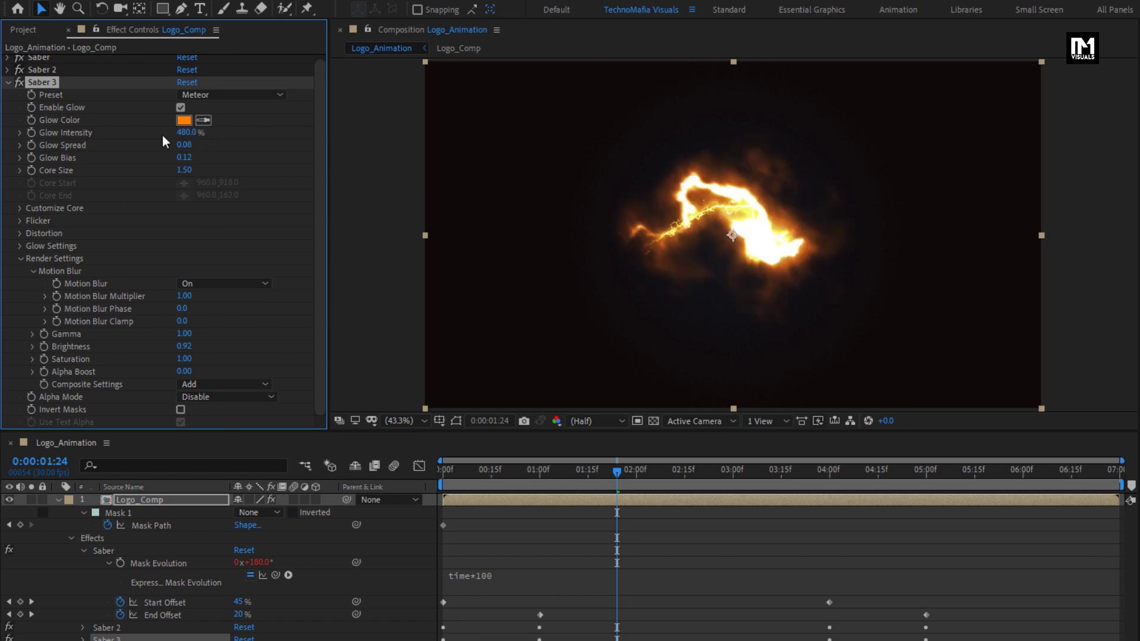
{"action": "left_click", "coordinate": [182, 170]}
{"action": "type", "text": "0.5"}
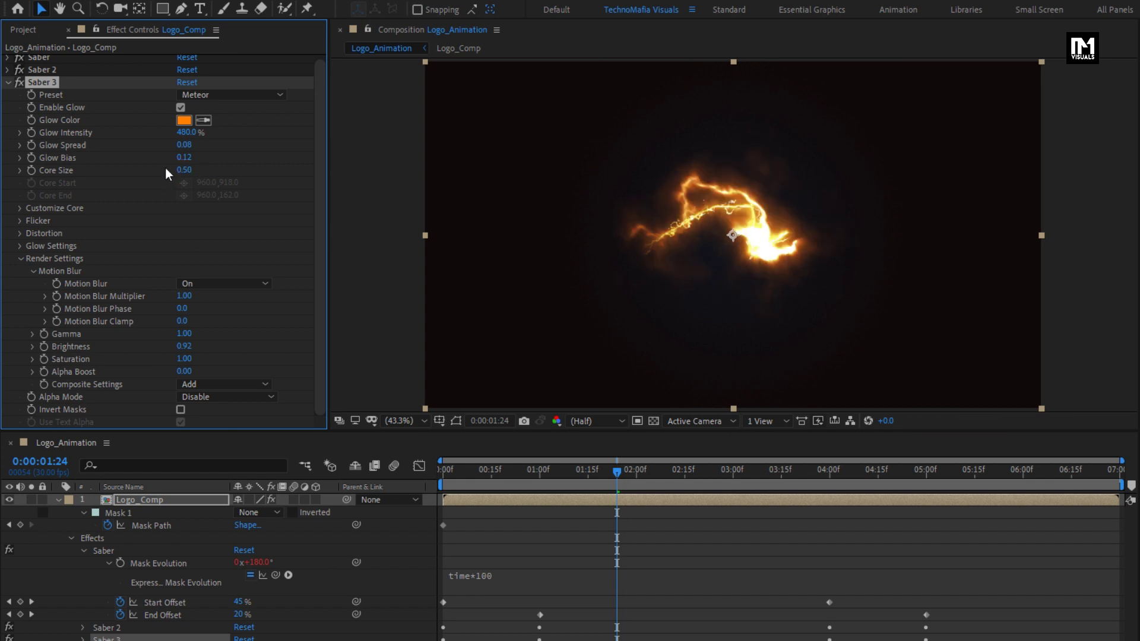
{"action": "left_click", "coordinate": [446, 472]}
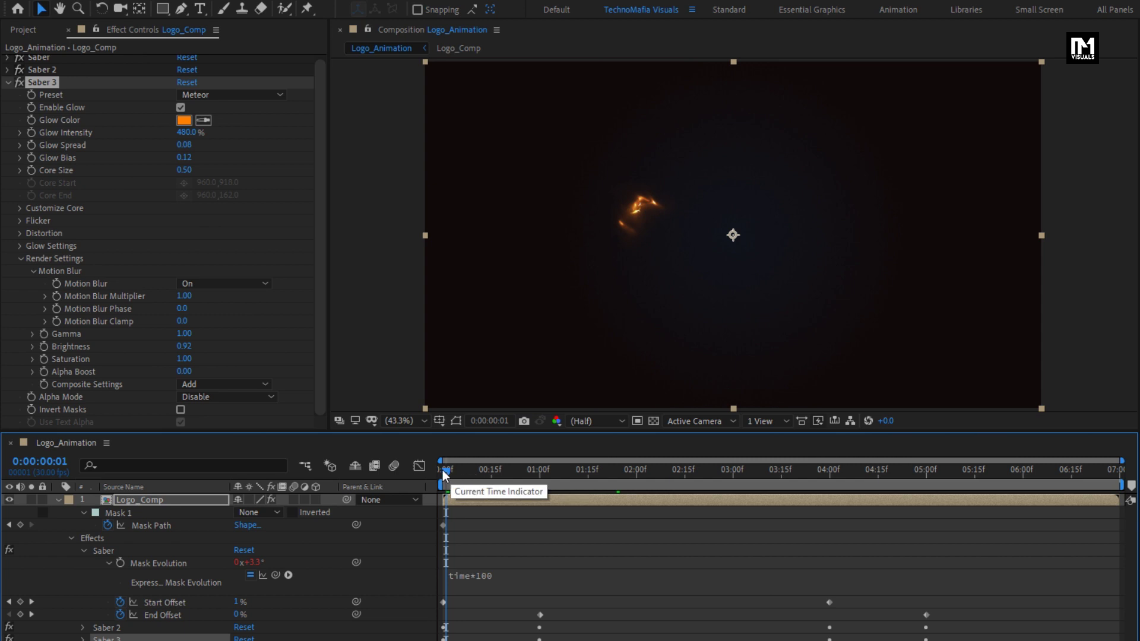
- Play the KIA logo trace from the first frame, then collapse Saber 3's settings
{"action": "left_click", "coordinate": [440, 470]}
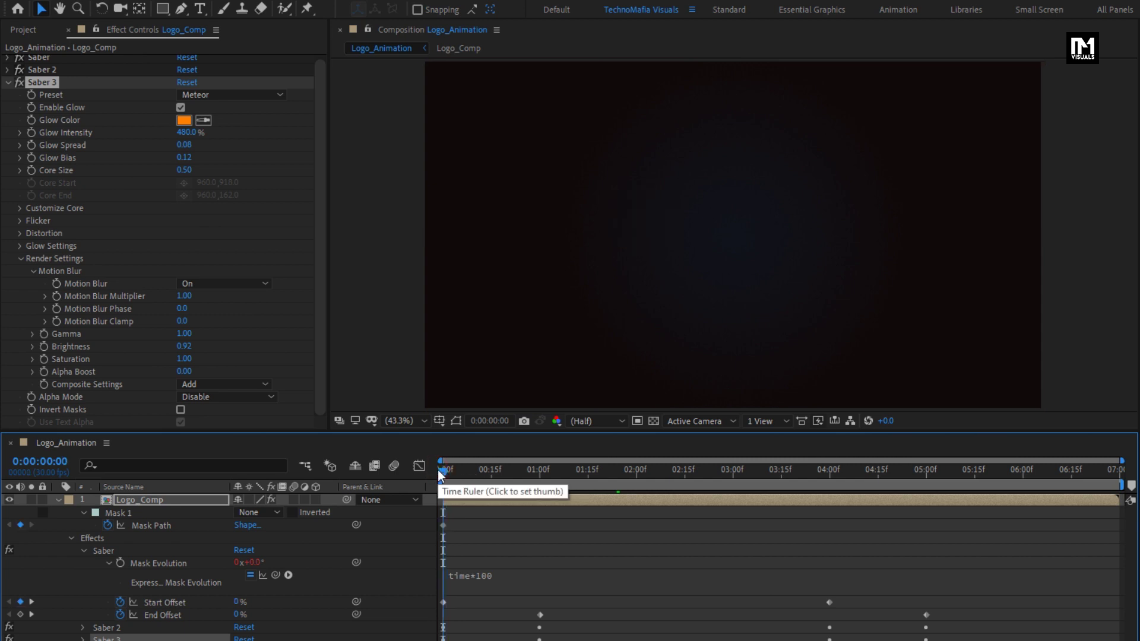
{"action": "key", "text": "space"}
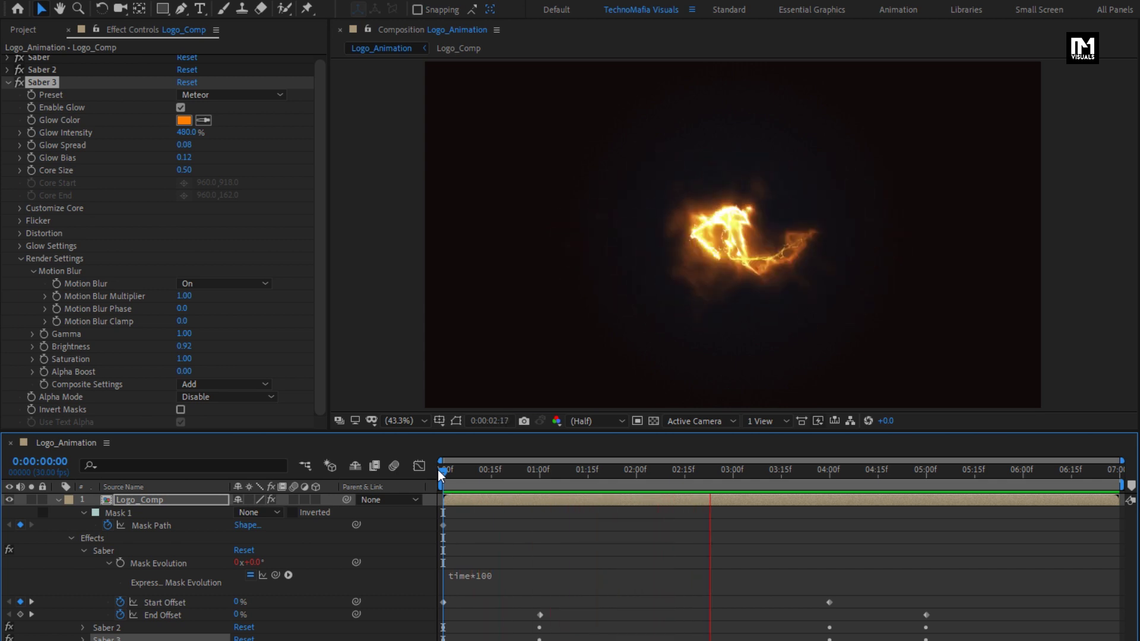
{"action": "key", "text": "space"}
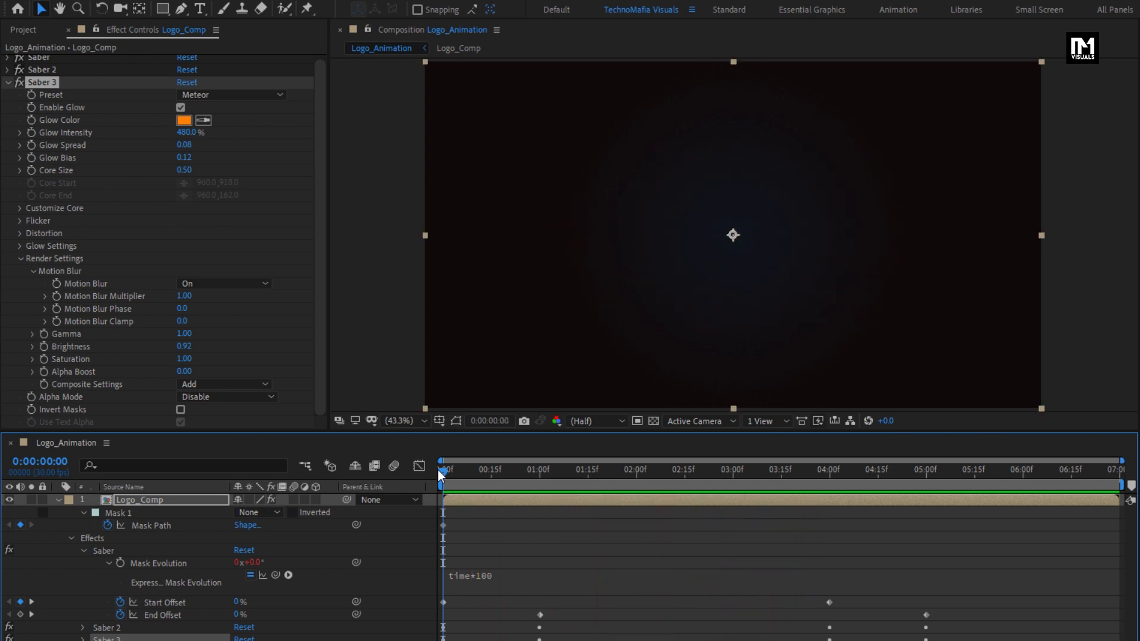
{"action": "left_click", "coordinate": [10, 83]}
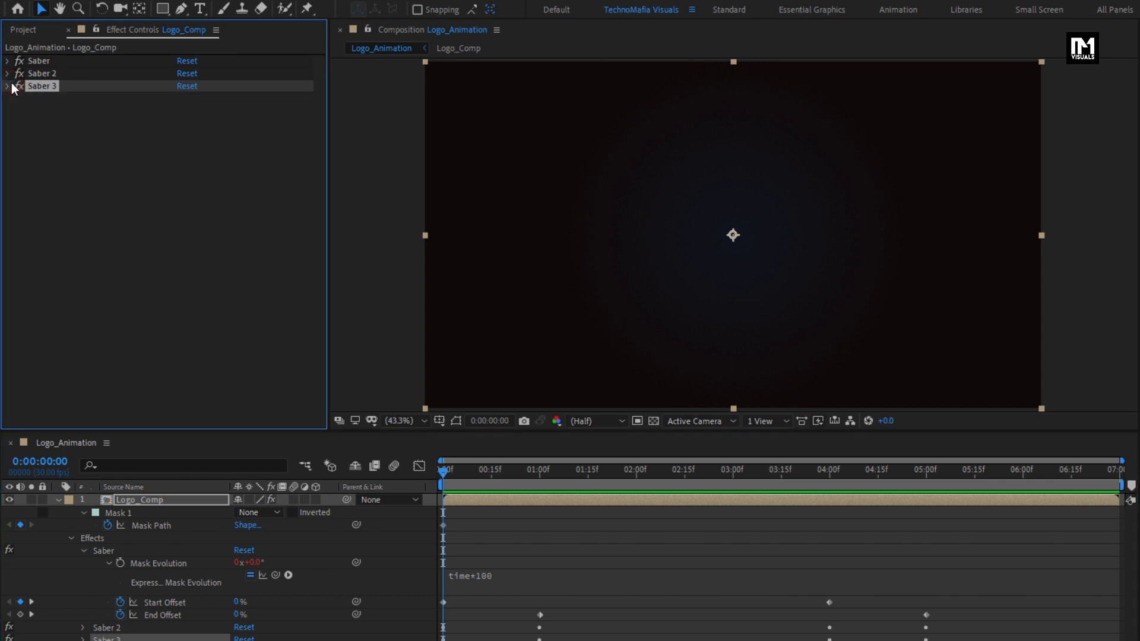
- Apply a new Saber effect to Logo_Comp using the Simple Orange preset
{"action": "left_click", "coordinate": [71, 538]}
{"action": "left_click", "coordinate": [58, 499]}
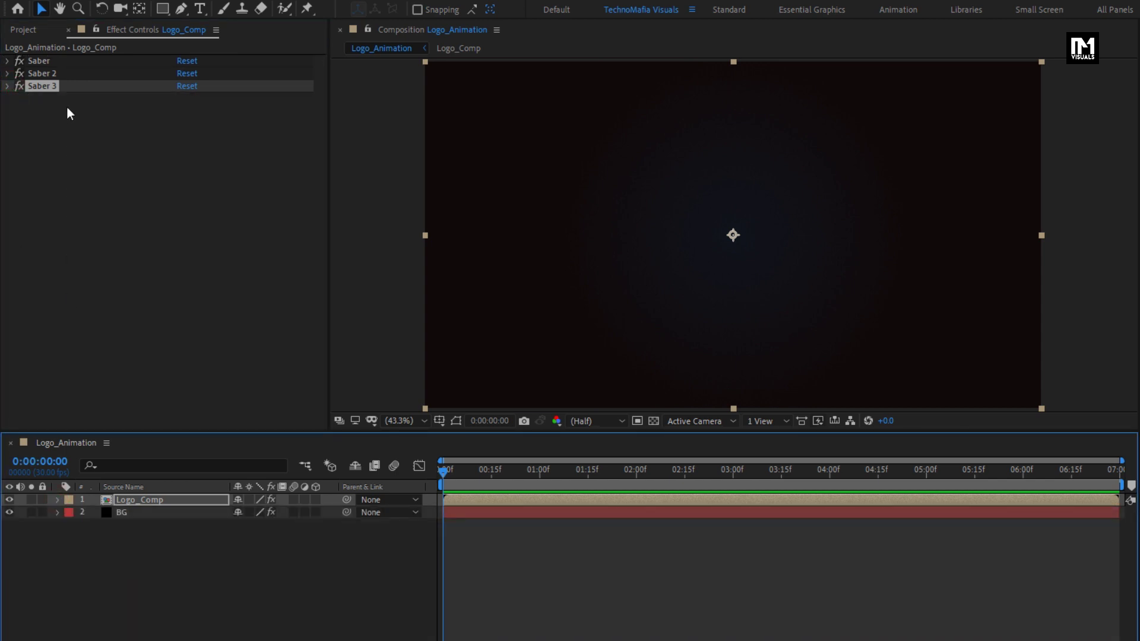
{"action": "left_click", "coordinate": [157, 7]}
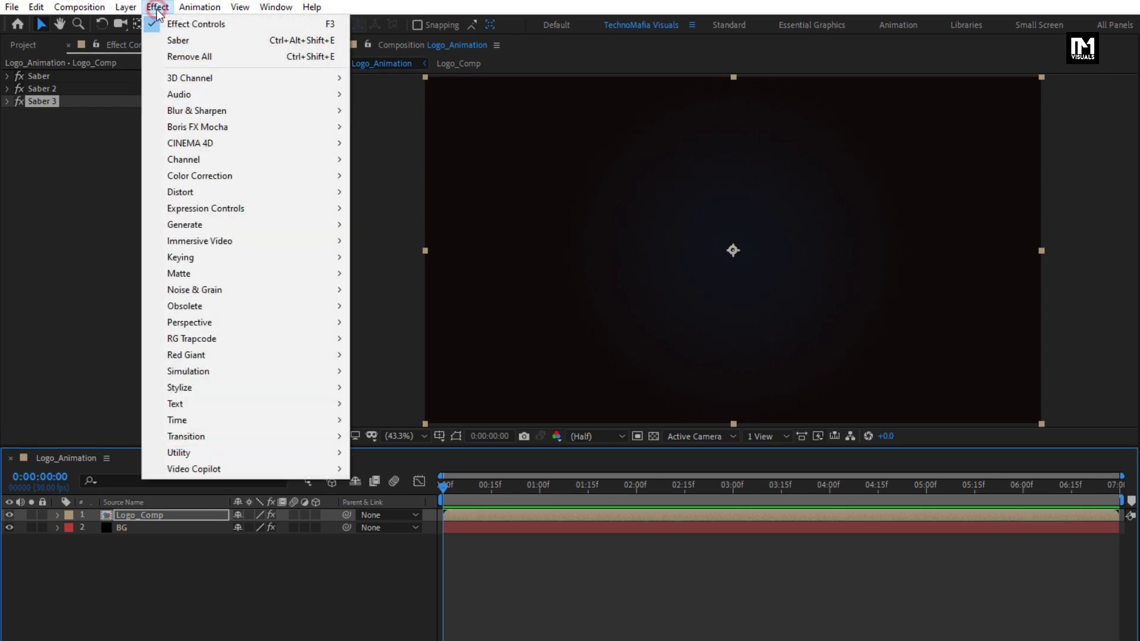
{"action": "mouse_move", "coordinate": [234, 469]}
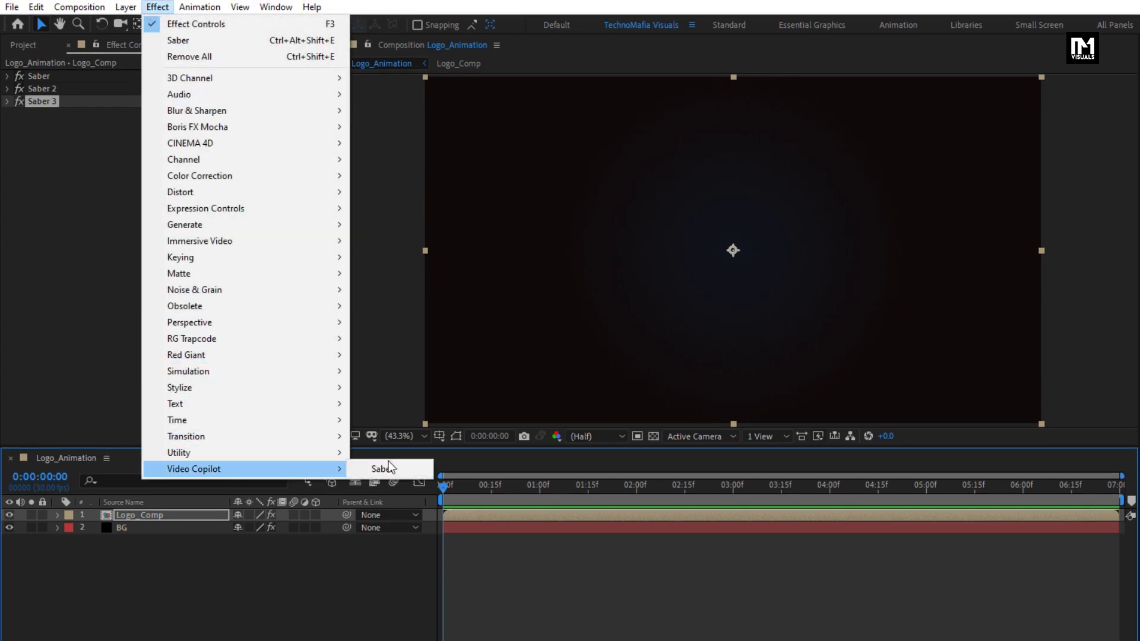
{"action": "left_click", "coordinate": [391, 469]}
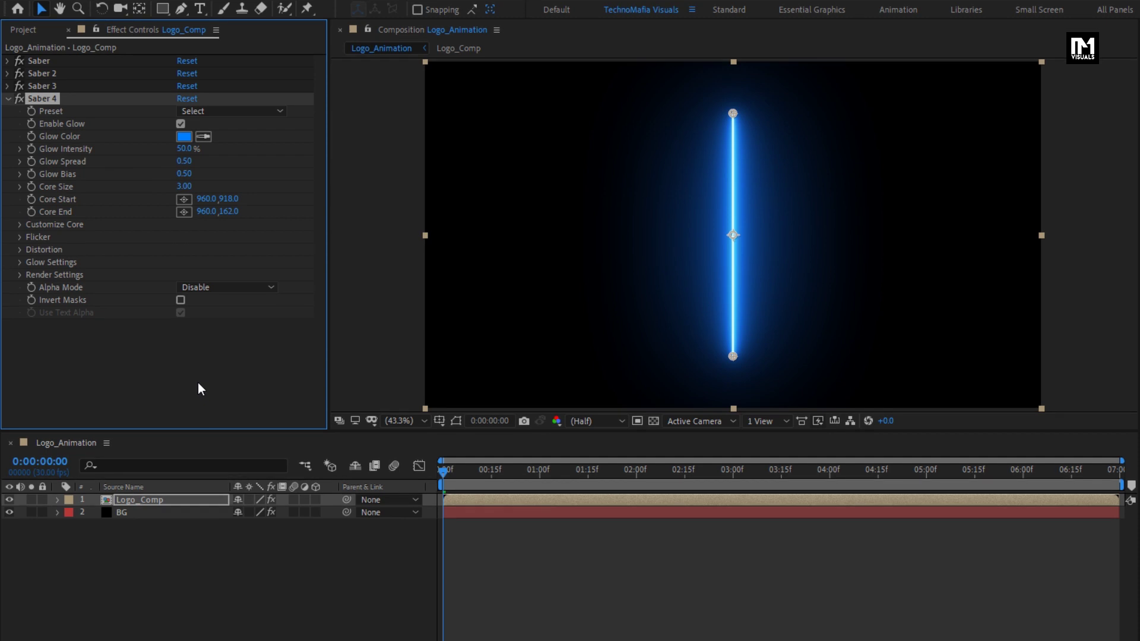
{"action": "left_click", "coordinate": [220, 113]}
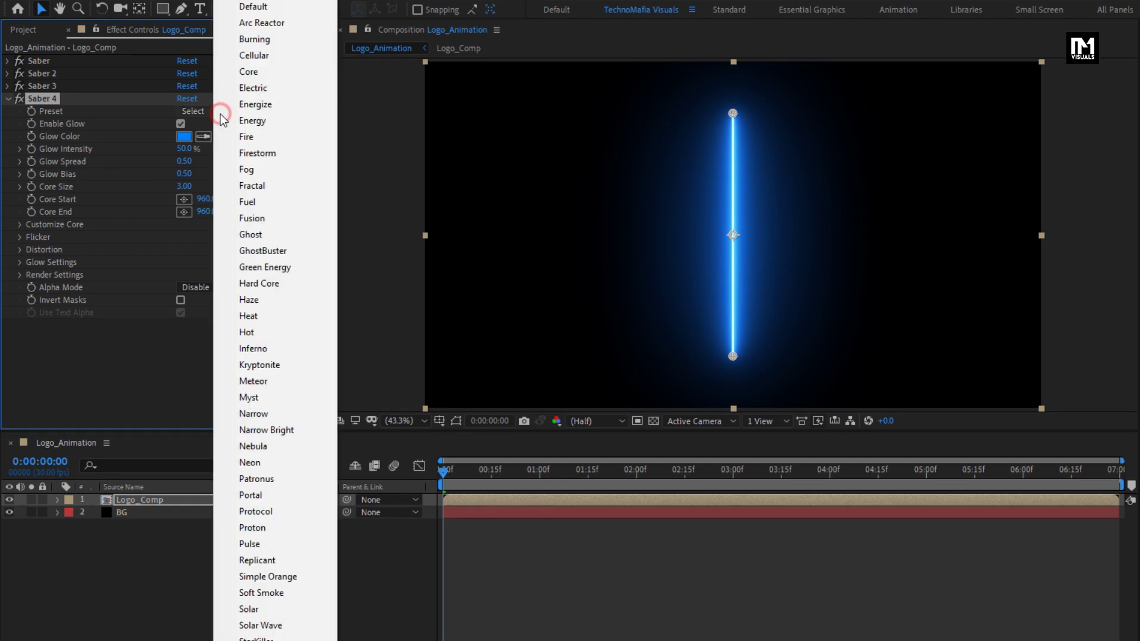
{"action": "left_click", "coordinate": [298, 575]}
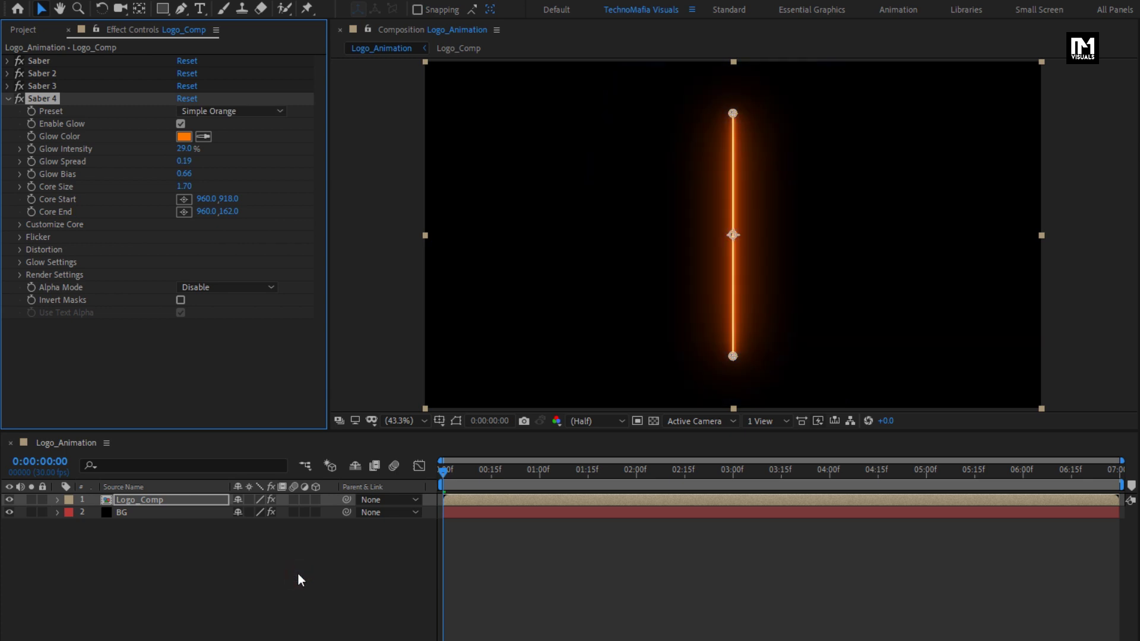
- Set Saber 4's Core Type to Layer Masks and Glow Intensity to 15%
{"action": "left_click", "coordinate": [19, 225]}
{"action": "left_click", "coordinate": [216, 236]}
{"action": "left_click", "coordinate": [236, 270]}
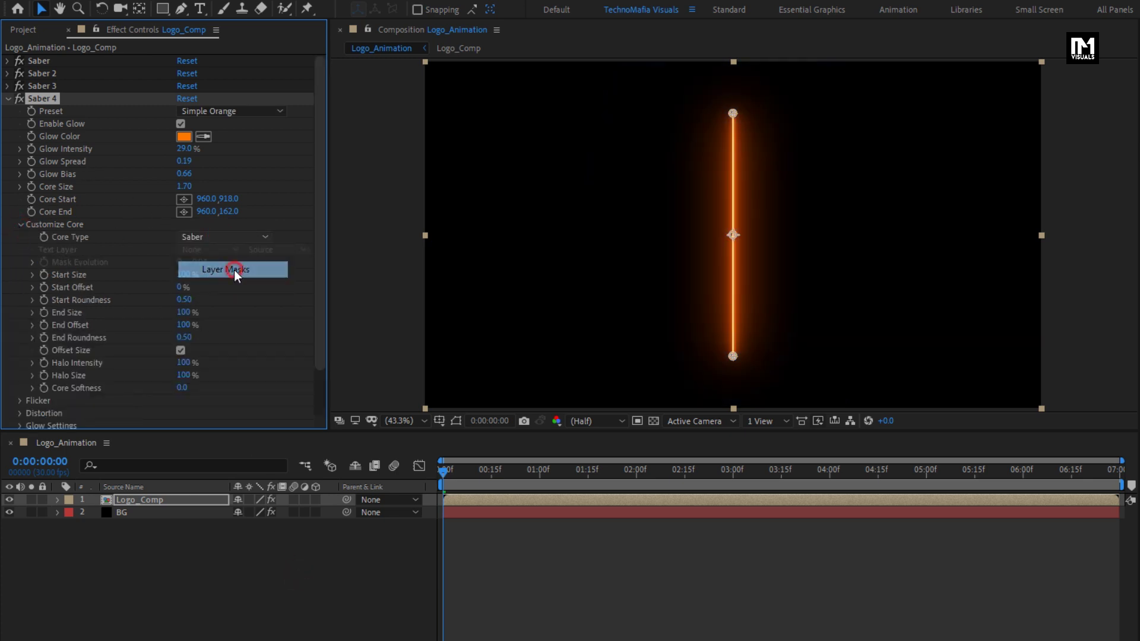
{"action": "left_click", "coordinate": [184, 149]}
{"action": "type", "text": "15"}
{"action": "key", "text": "Return"}
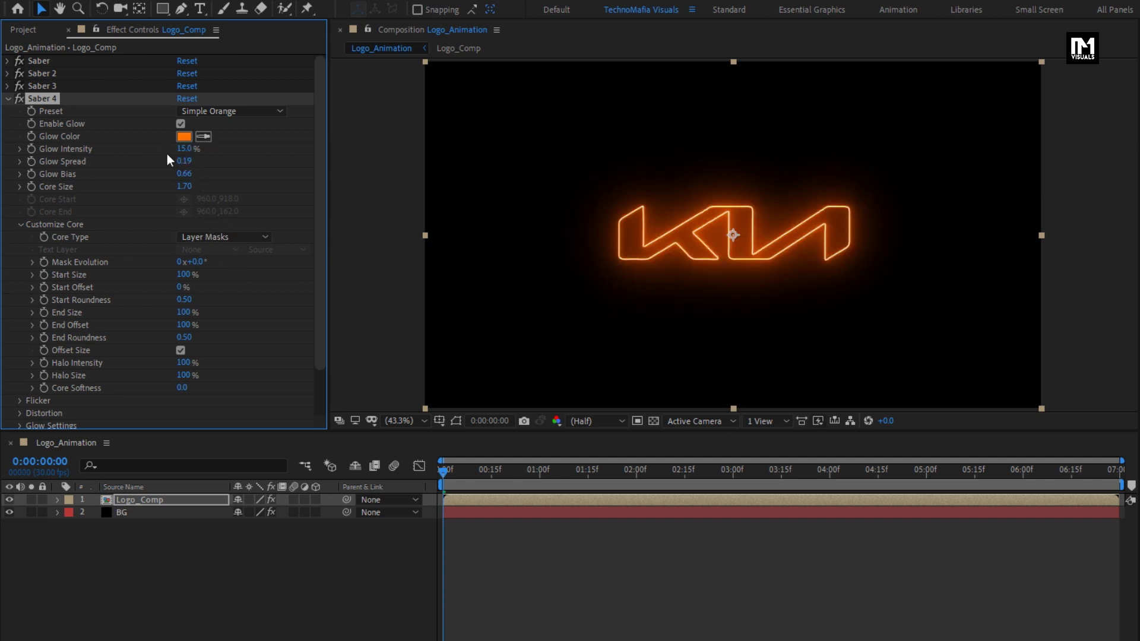
{"action": "left_click", "coordinate": [439, 472]}
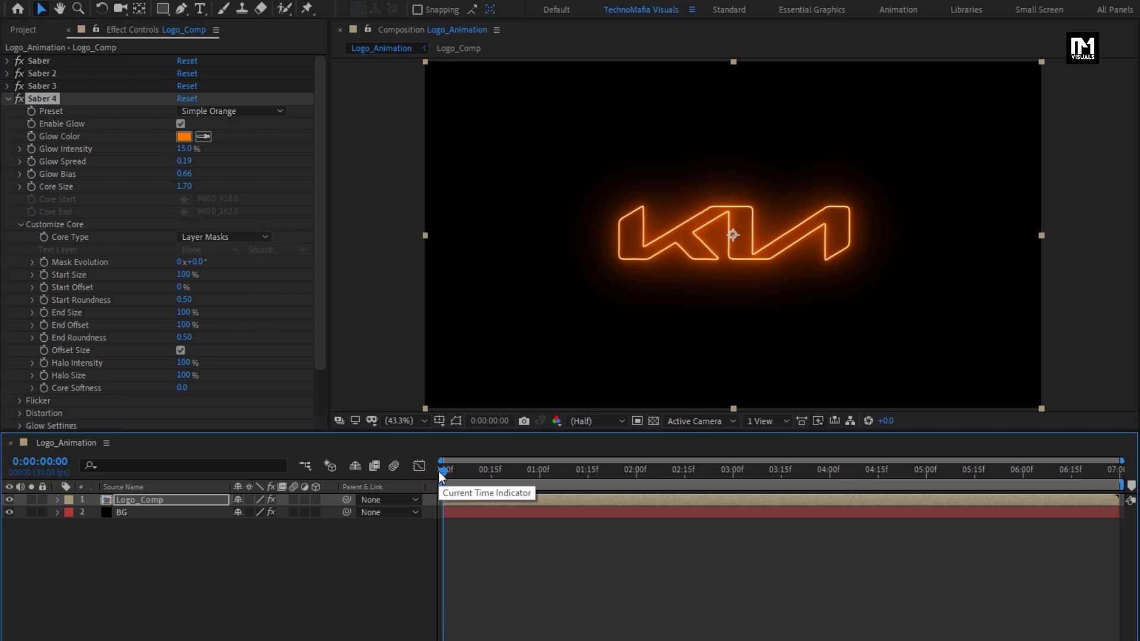
- Keyframe Saber 4's Start Offset from 100% at 0s to 0% at 1s
{"action": "left_click", "coordinate": [45, 287]}
{"action": "left_click", "coordinate": [178, 287]}
{"action": "type", "text": "100"}
{"action": "key", "text": "Return"}
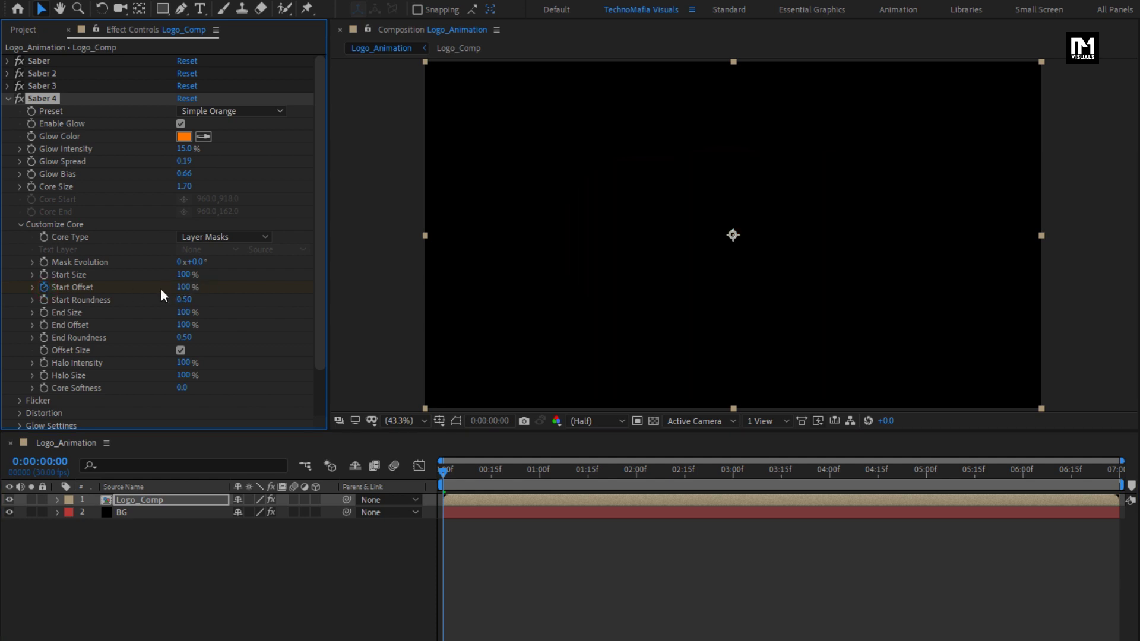
{"action": "left_click", "coordinate": [540, 476]}
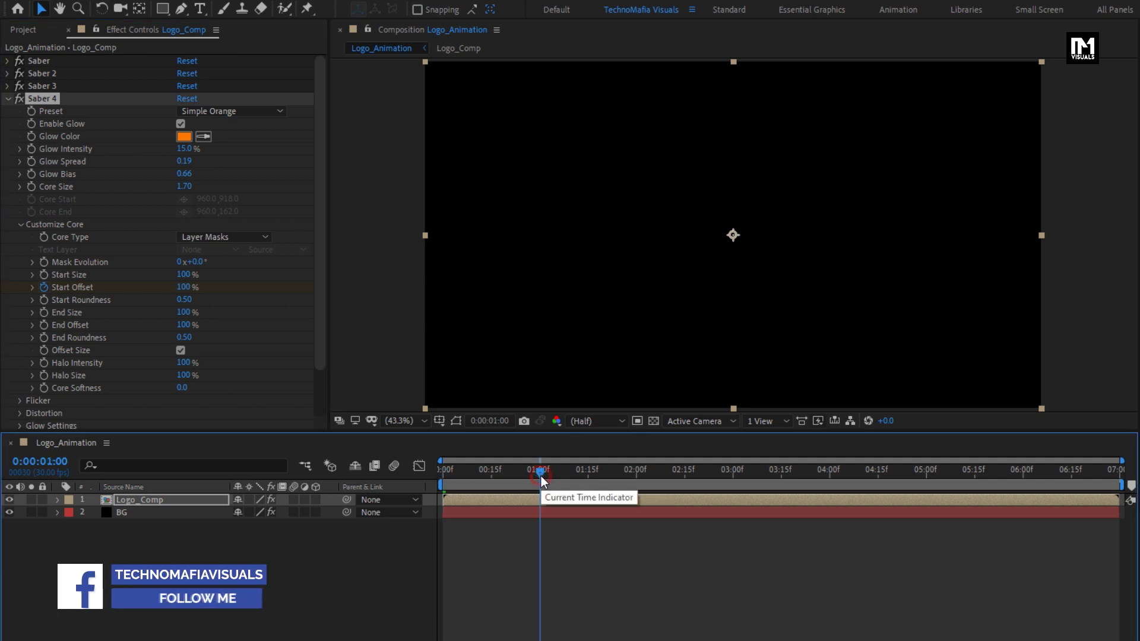
{"action": "left_click", "coordinate": [185, 287]}
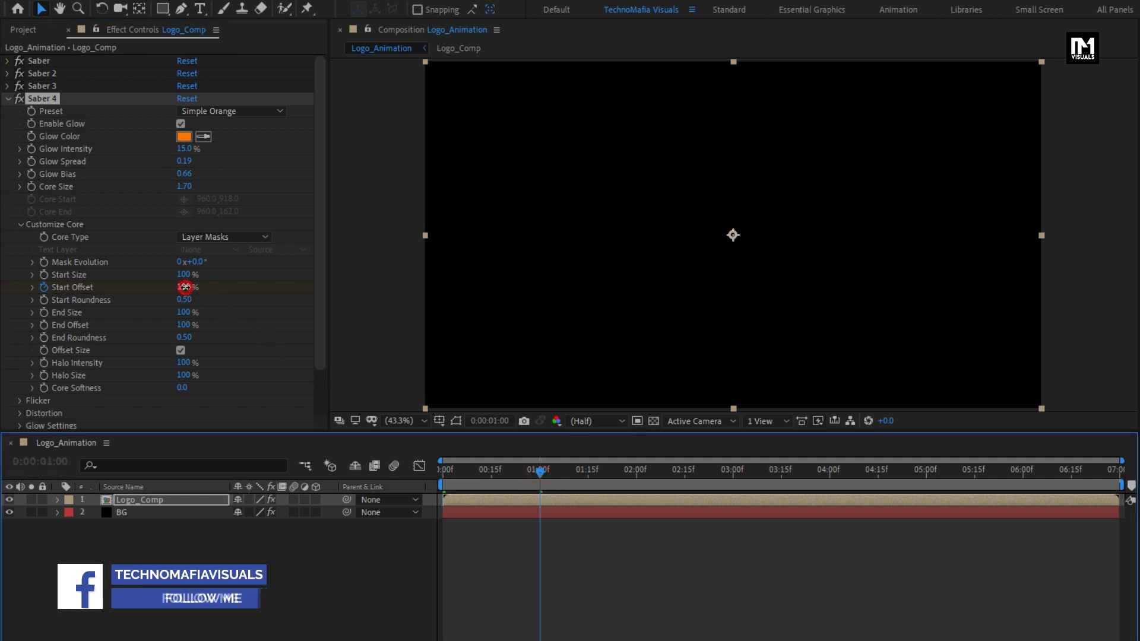
{"action": "type", "text": "0"}
{"action": "key", "text": "Return"}
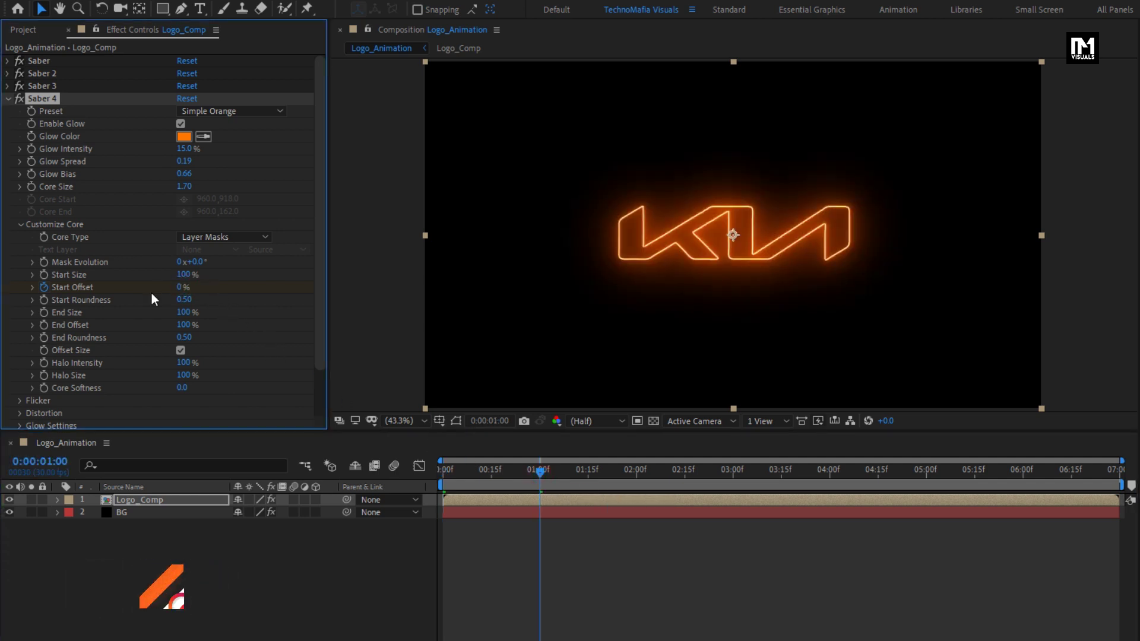
{"action": "left_click", "coordinate": [471, 474]}
{"action": "mouse_move", "coordinate": [471, 474]}
{"action": "left_mouse_down"}
{"action": "mouse_move", "coordinate": [453, 476]}
{"action": "mouse_move", "coordinate": [476, 471]}
{"action": "left_mouse_up"}
- Set End Size to 0% for a tapered tail
{"action": "left_click", "coordinate": [183, 312]}
{"action": "type", "text": "0"}
{"action": "key", "text": "Return"}
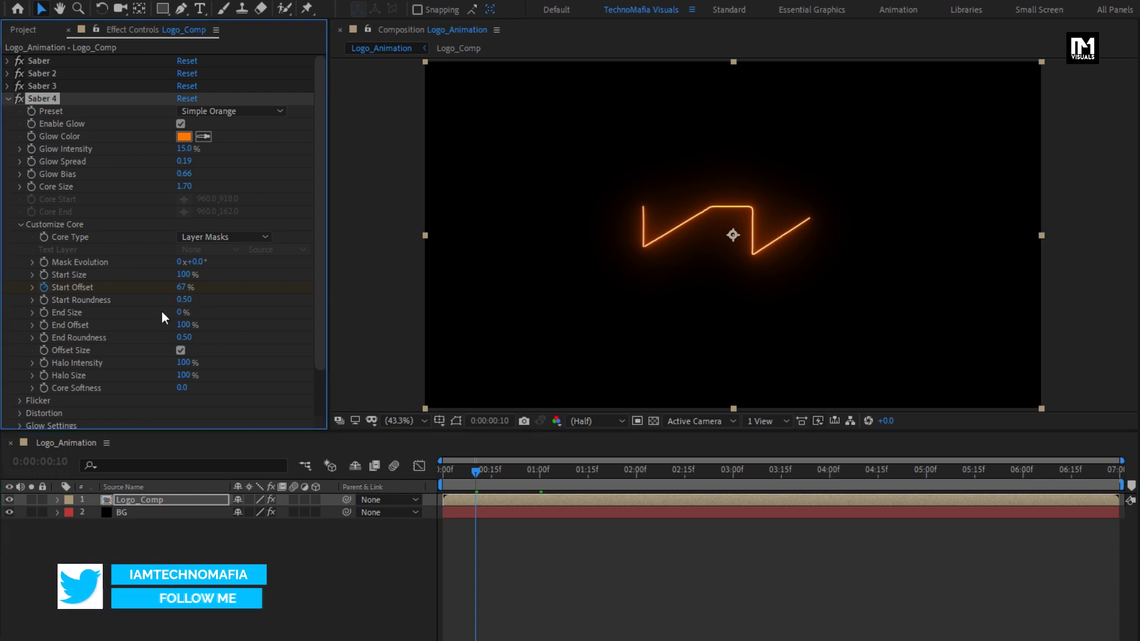
- Keyframe Core Size from 1.7 at 4:00 down to 0 at 5:15
{"action": "left_click", "coordinate": [830, 472]}
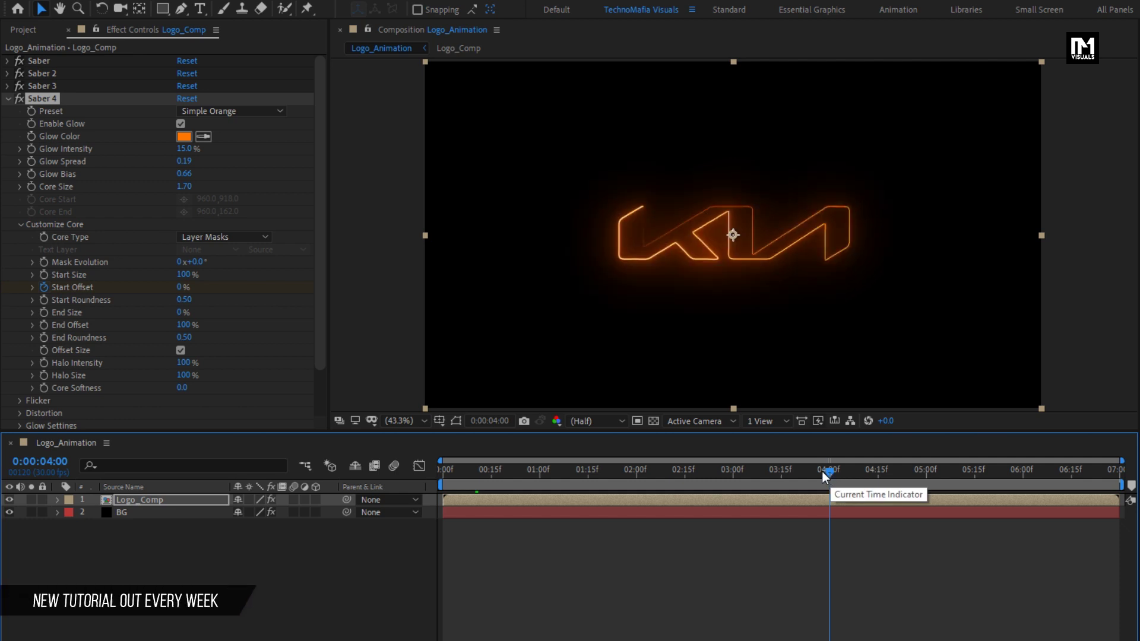
{"action": "left_click", "coordinate": [34, 187]}
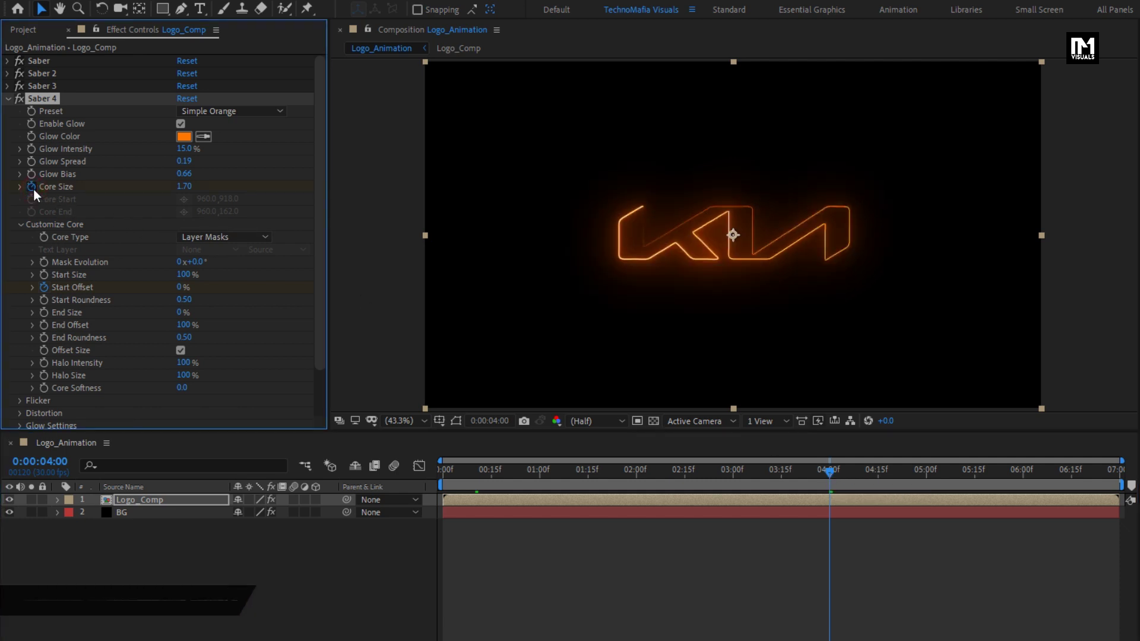
{"action": "left_click", "coordinate": [976, 475]}
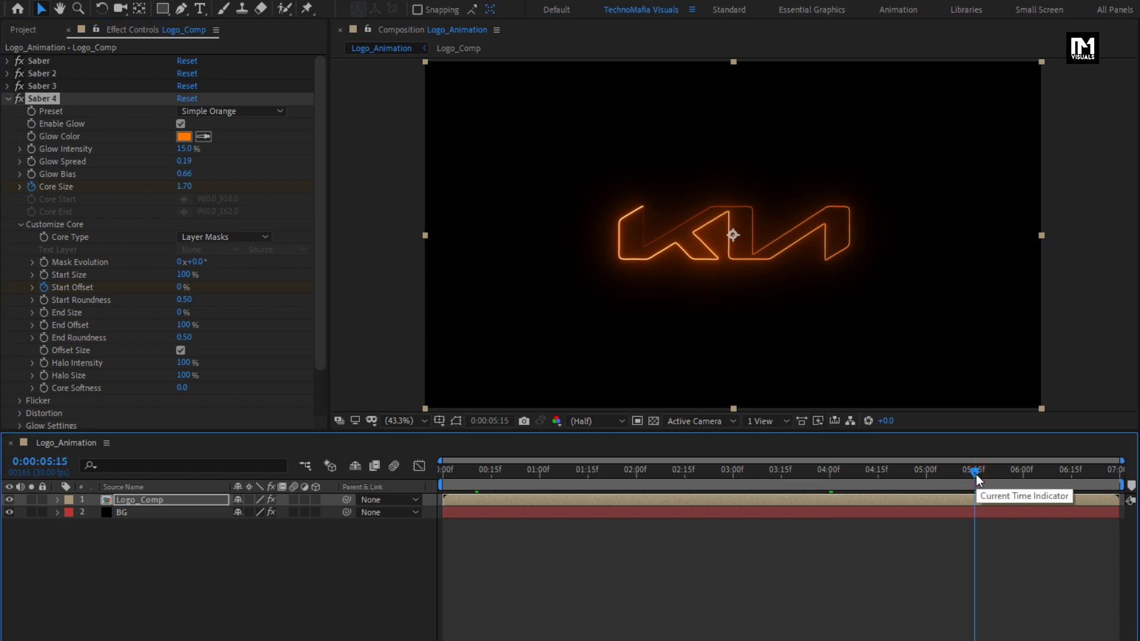
{"action": "left_click", "coordinate": [182, 187]}
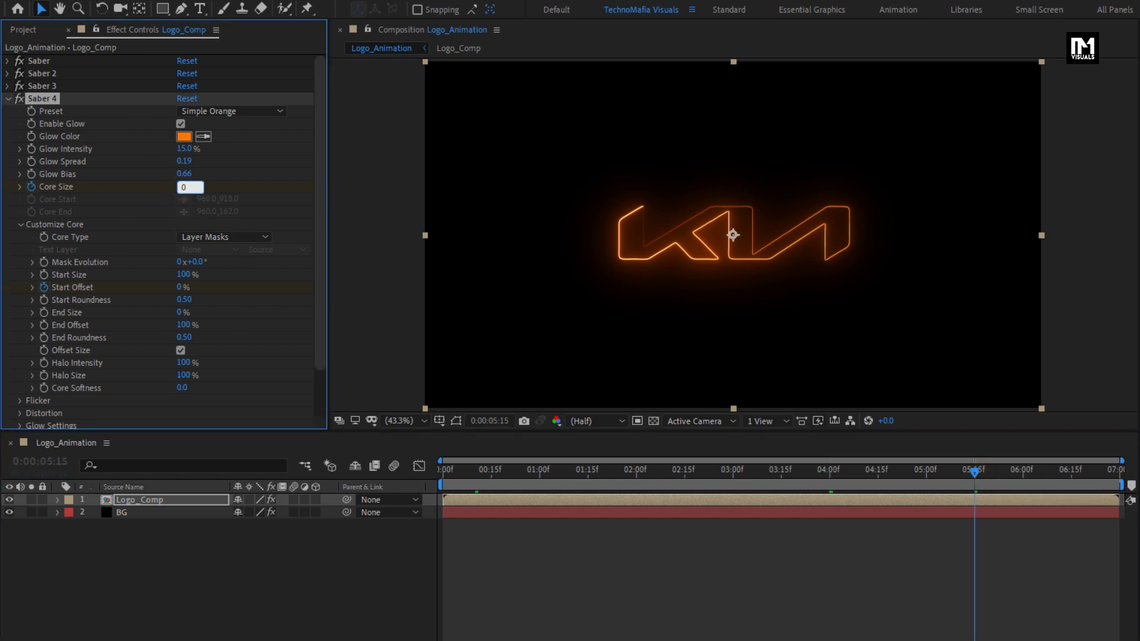
{"action": "key", "text": "Return"}
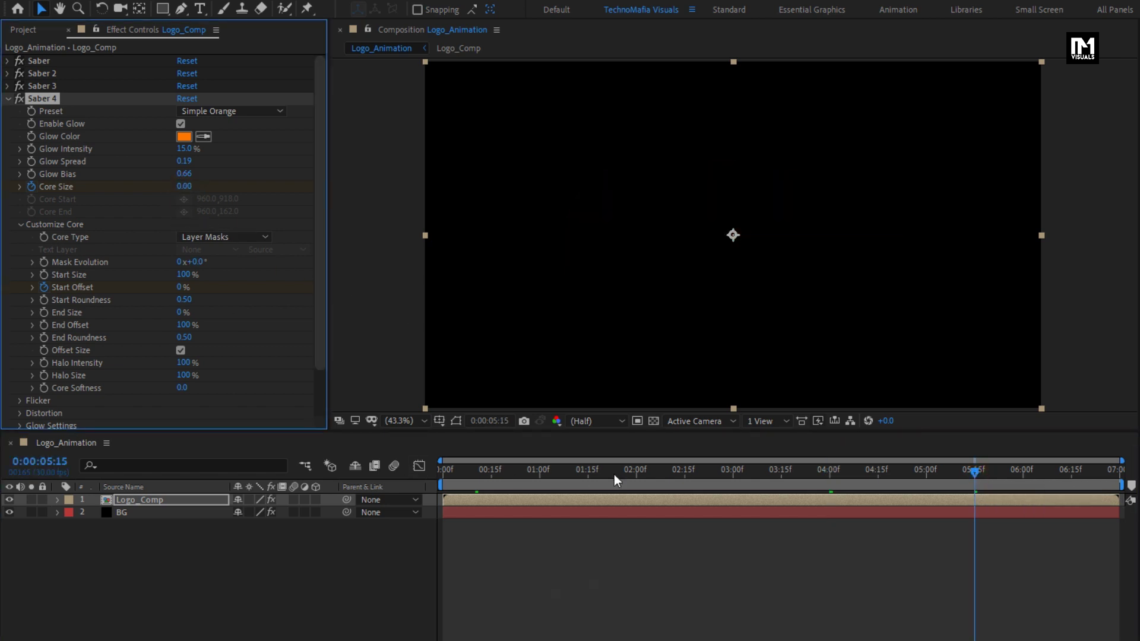
{"action": "left_click", "coordinate": [746, 475], "text": "alt"}
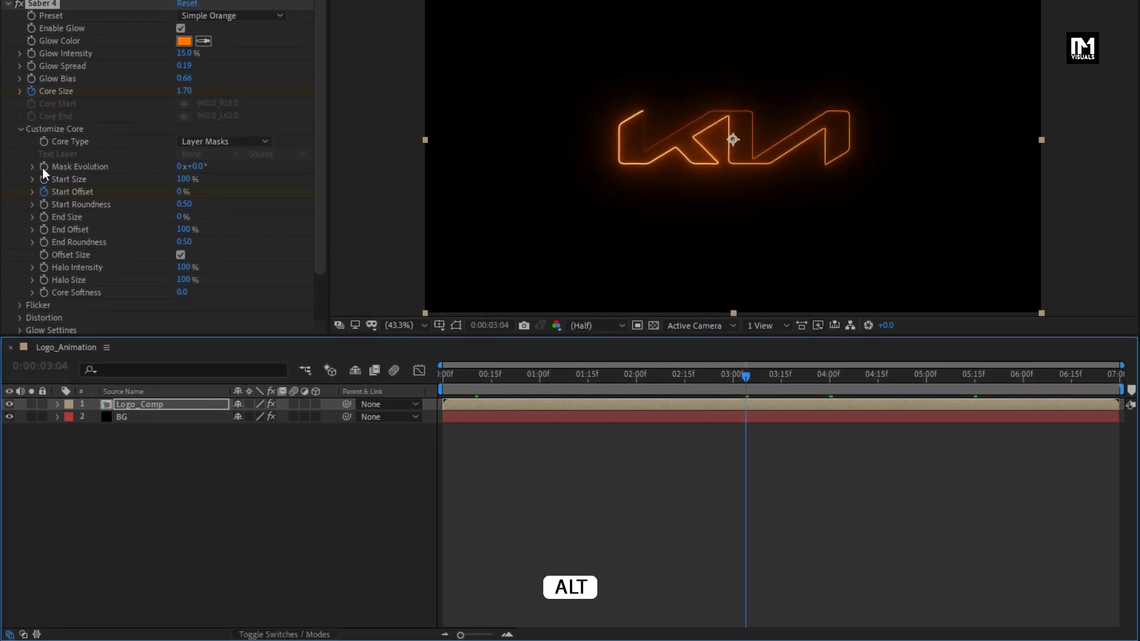
- Add a time*100 expression to Saber 4's Mask Evolution and collapse the Logo_Comp layer
{"action": "left_click", "coordinate": [42, 167], "text": "alt"}
{"action": "type", "text": "time*100"}
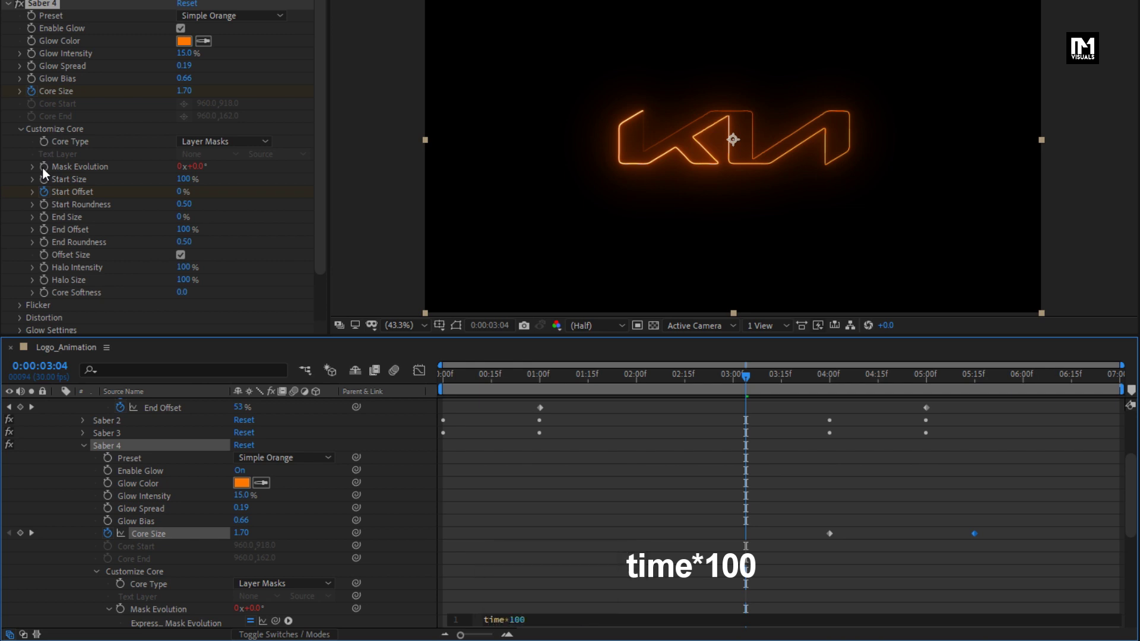
{"action": "key", "text": "KP_Enter"}
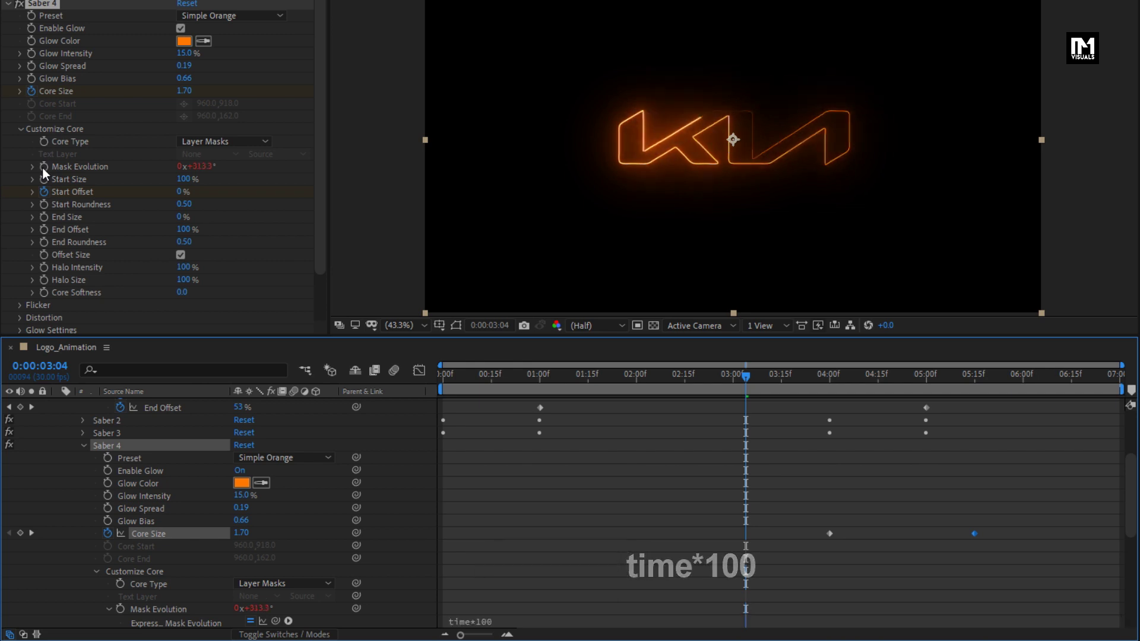
{"action": "left_click", "coordinate": [83, 445]}
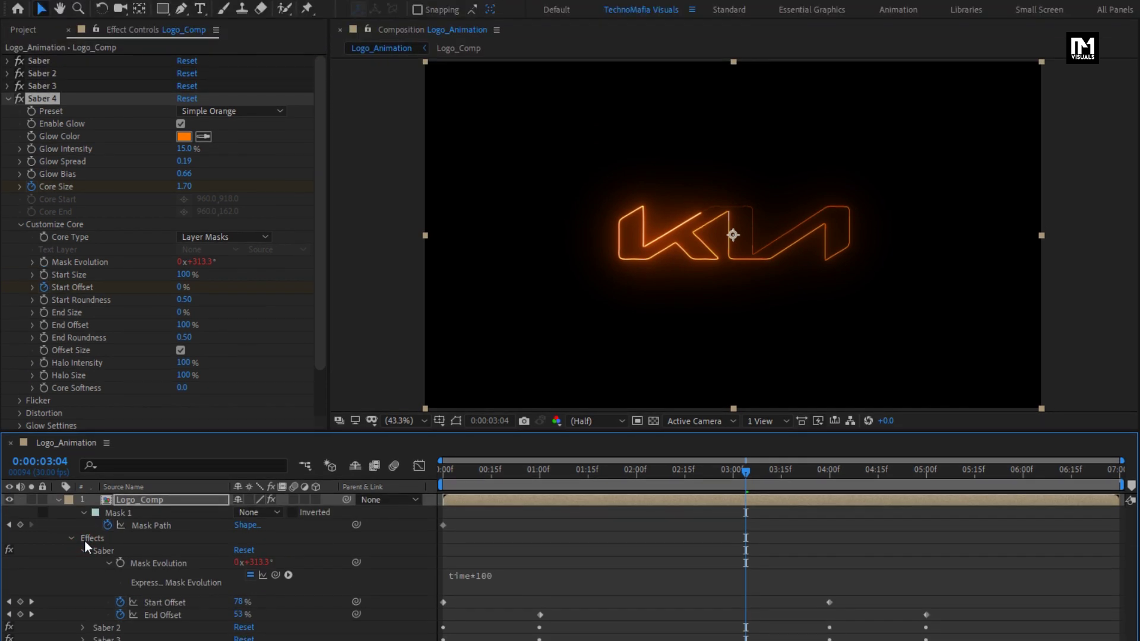
{"action": "left_click", "coordinate": [58, 500]}
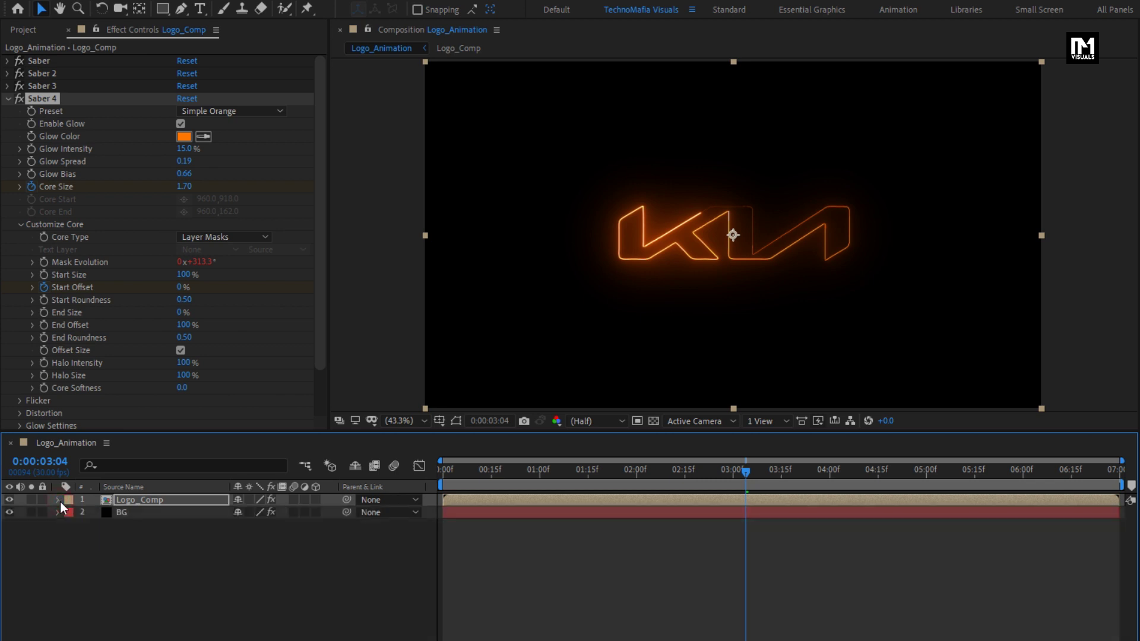
- Set Saber 4's Render Settings composite mode to Add
{"action": "left_click", "coordinate": [20, 225]}
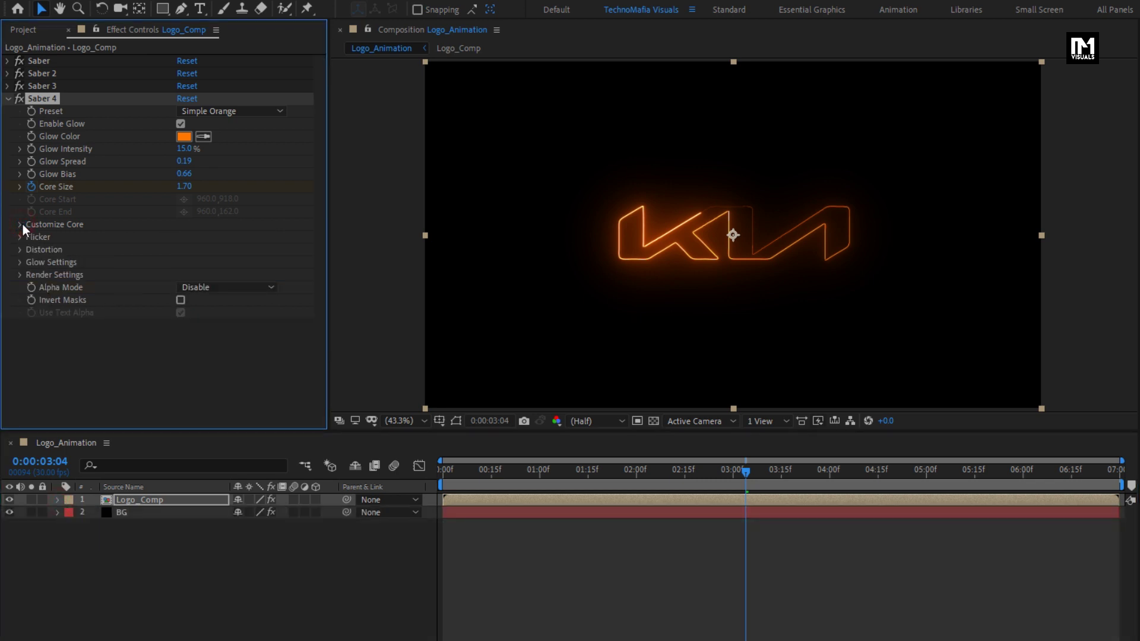
{"action": "left_click", "coordinate": [21, 274]}
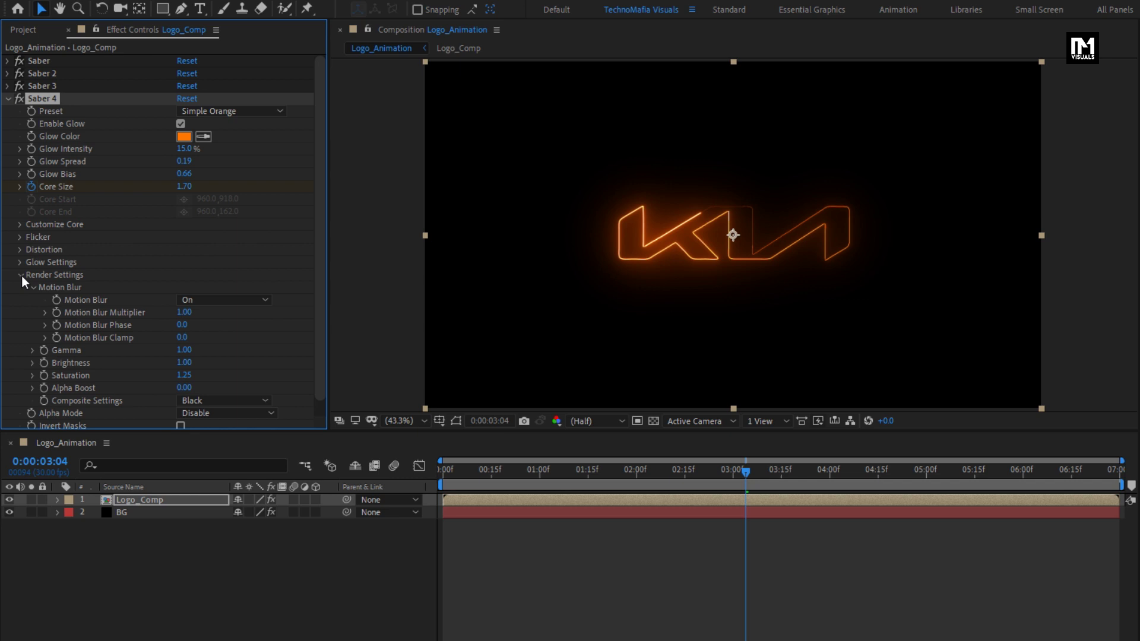
{"action": "scroll", "coordinate": [123, 291], "scroll_direction": "down", "scroll_amount": 1}
{"action": "left_click", "coordinate": [239, 384]}
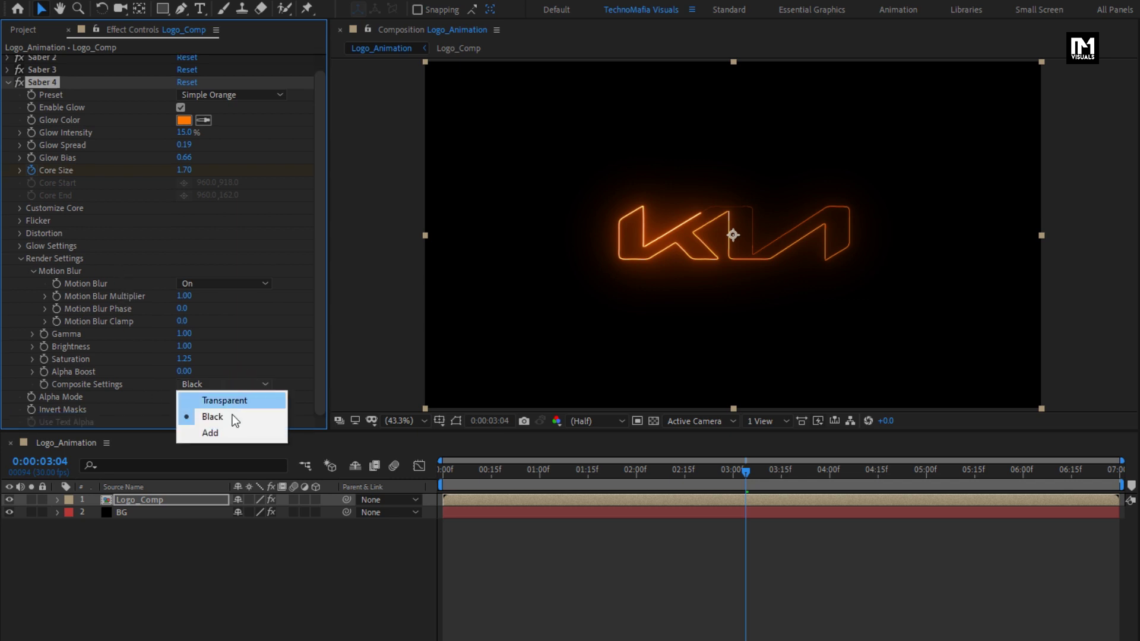
{"action": "left_click", "coordinate": [226, 431]}
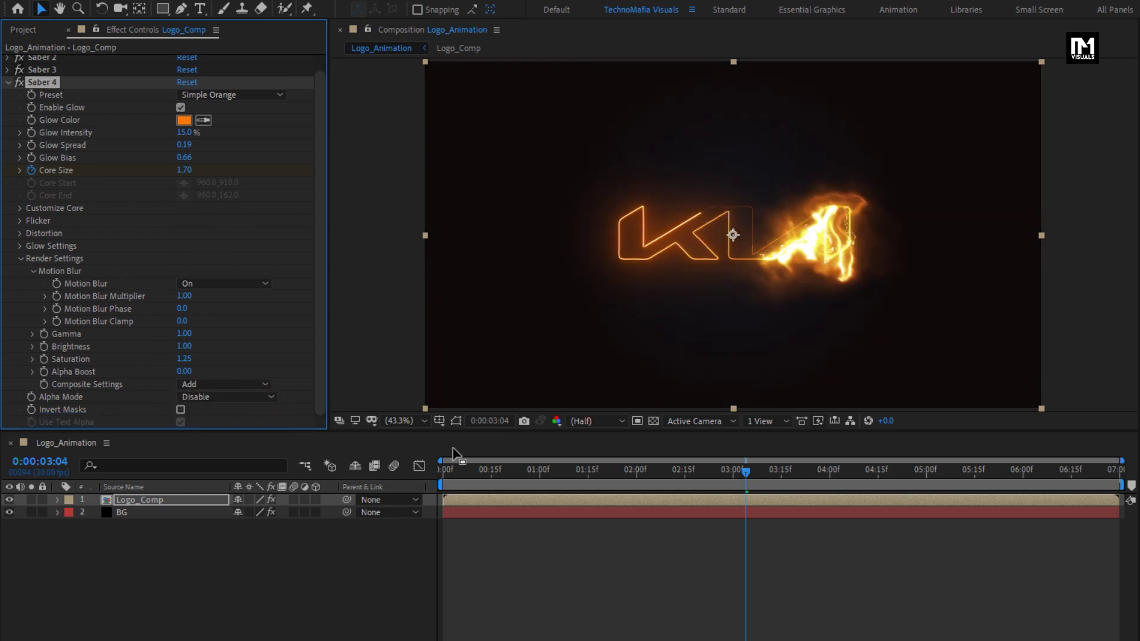
- Preview the animation from the start, then collapse Saber 4's settings
{"action": "left_click", "coordinate": [440, 473]}
{"action": "key", "text": "space"}
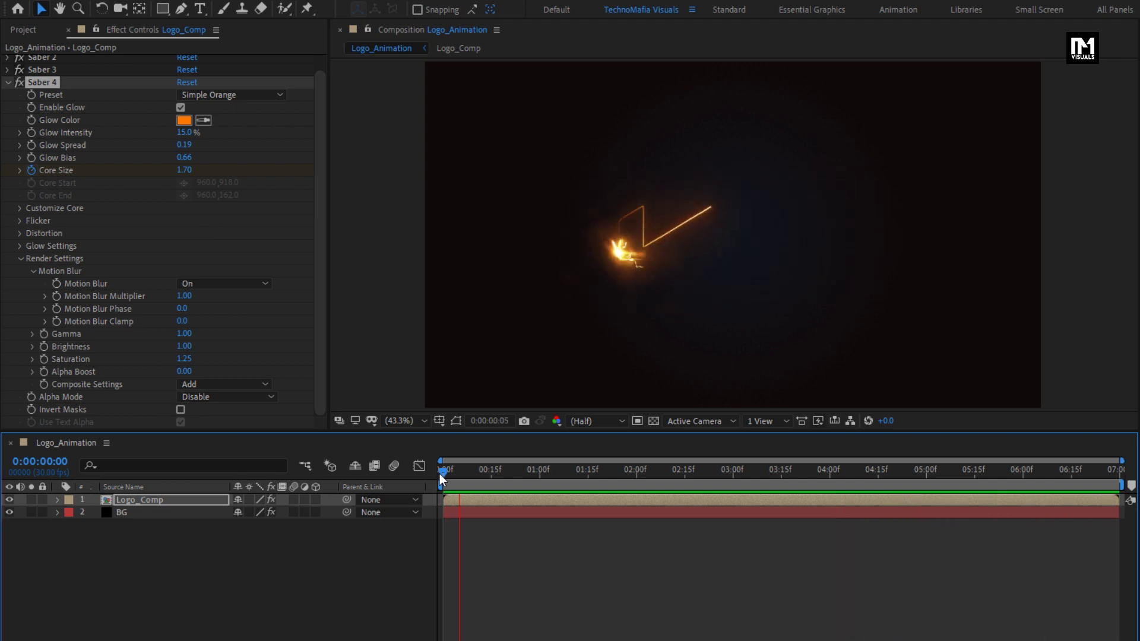
{"action": "key", "text": "space"}
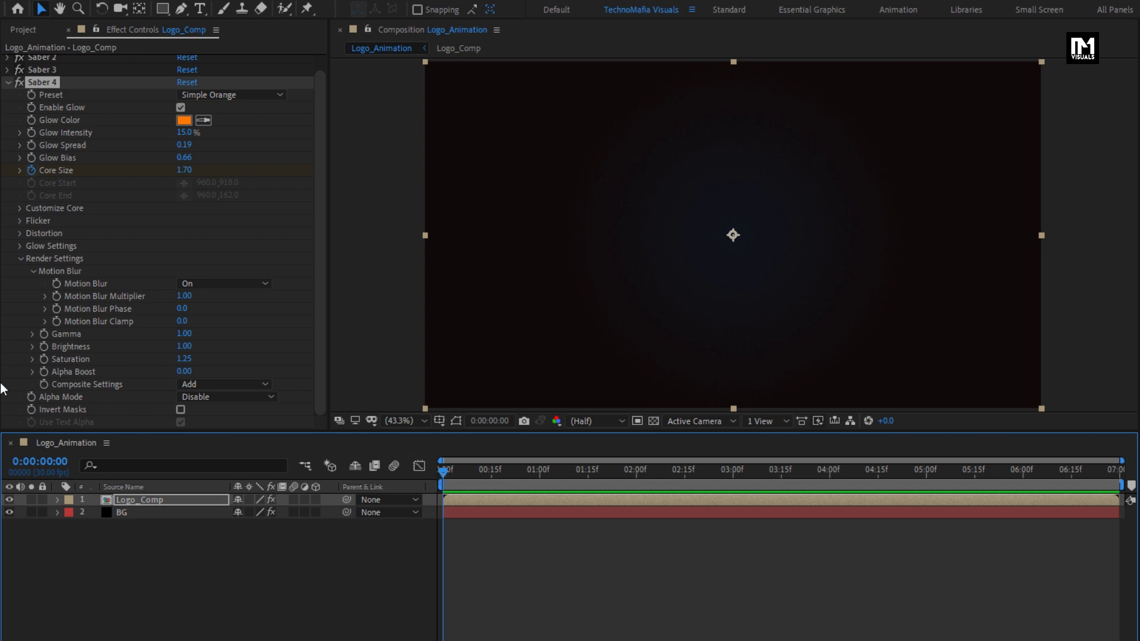
{"action": "left_click", "coordinate": [8, 83]}
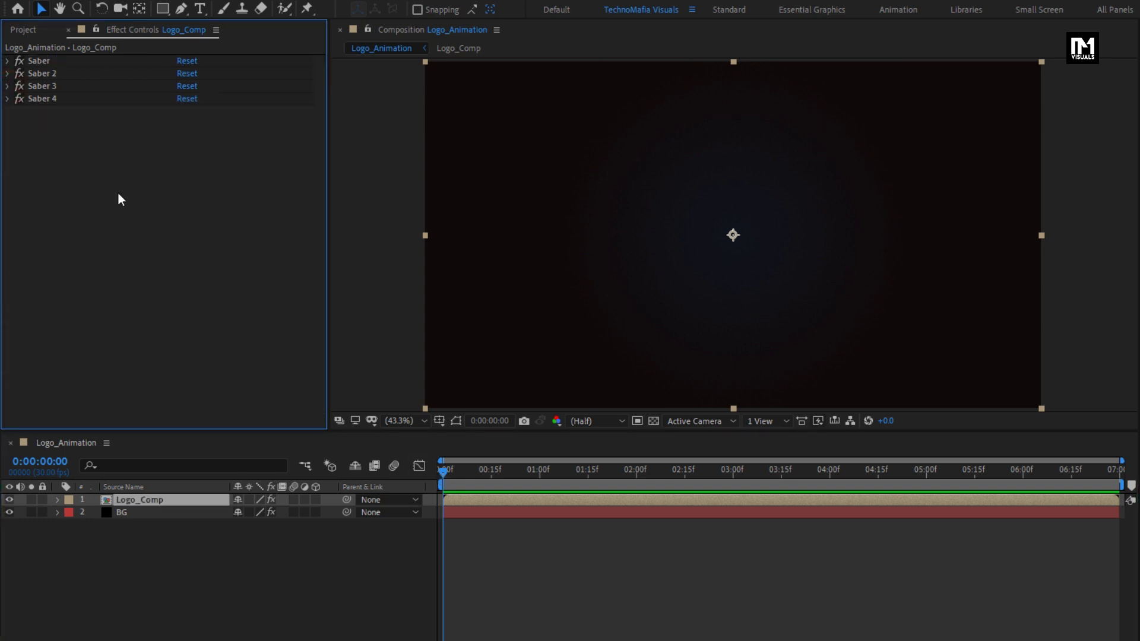
- Duplicate Logo_Comp at 0:00:02:22 and rename the copy Logo_Comp_Shadow
{"action": "left_click", "coordinate": [706, 475]}
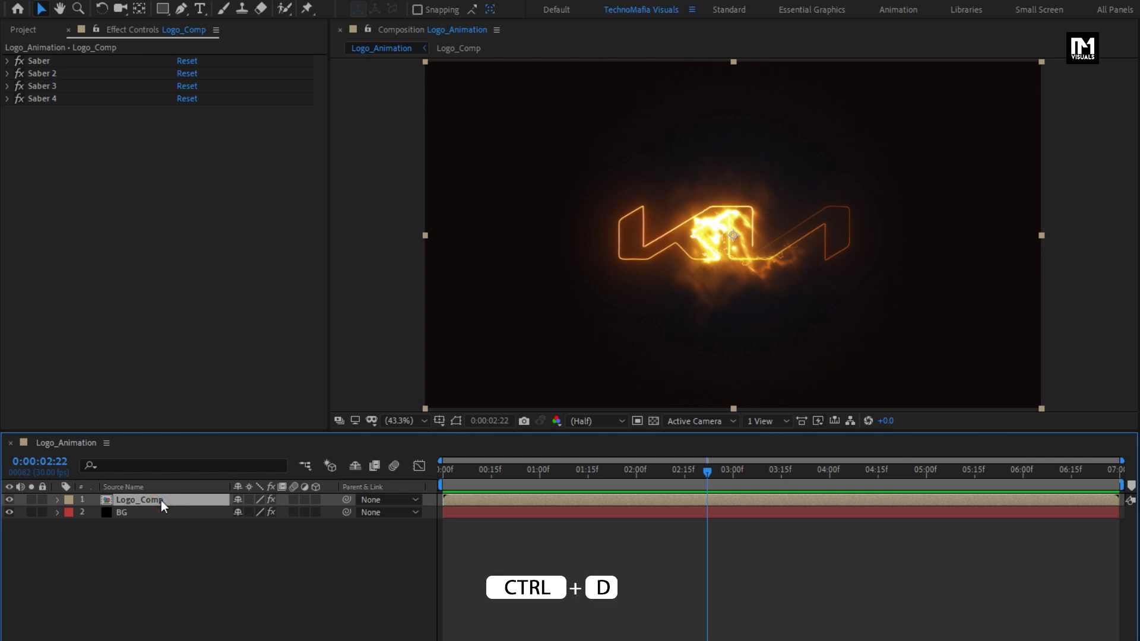
{"action": "key", "text": "ctrl+d"}
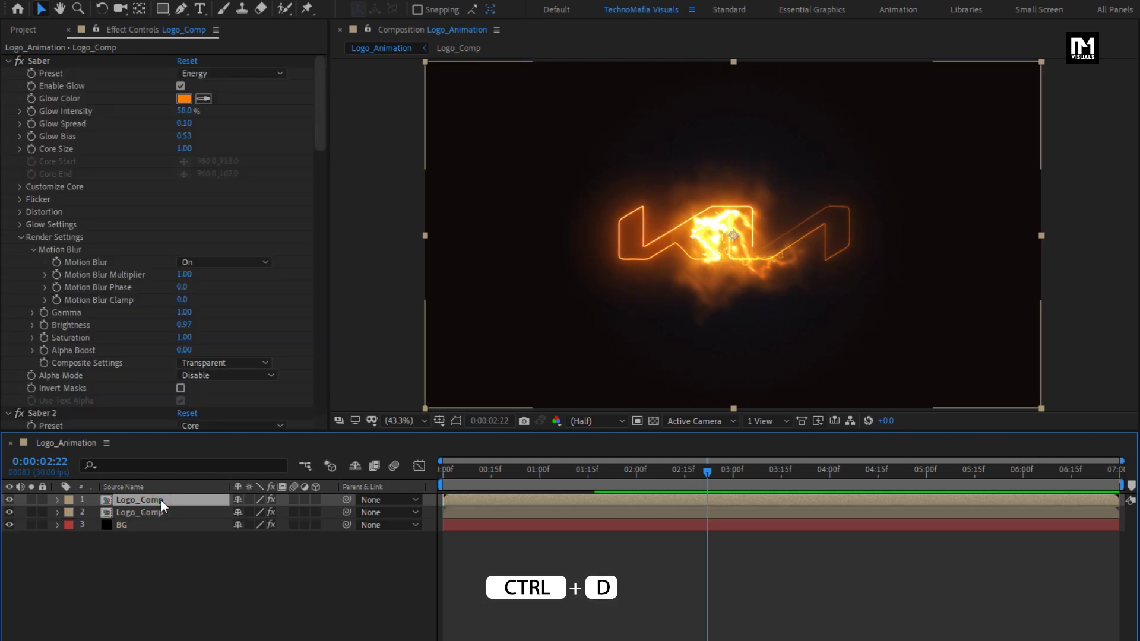
{"action": "left_click", "coordinate": [162, 514]}
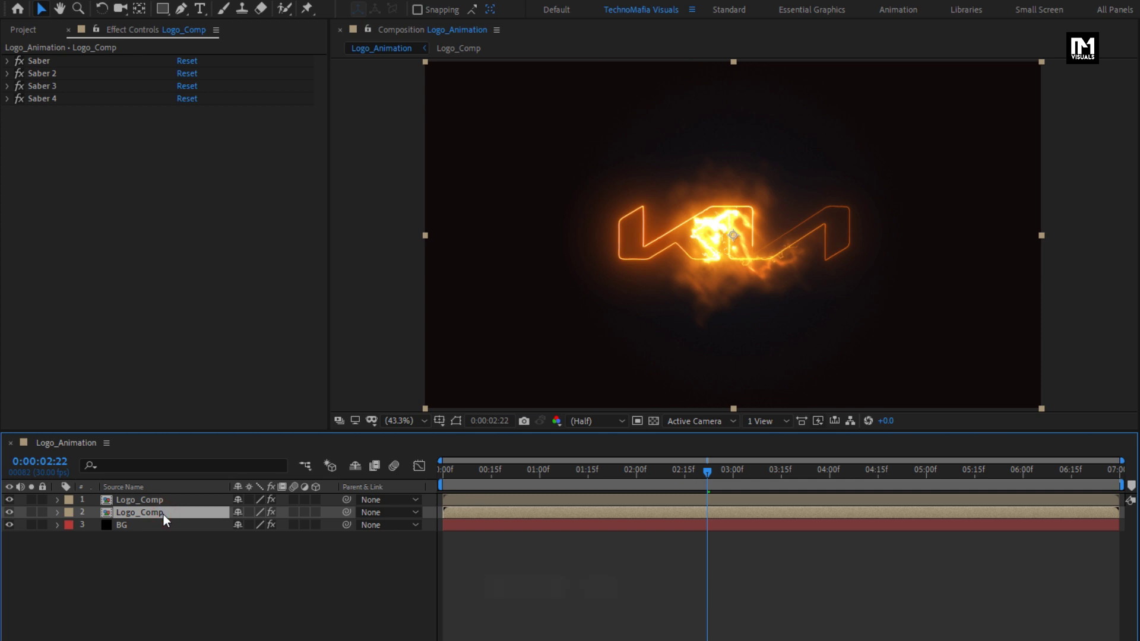
{"action": "key", "text": "Return"}
{"action": "left_click_drag", "start_coordinate": [163, 512], "coordinate": [149, 514]}
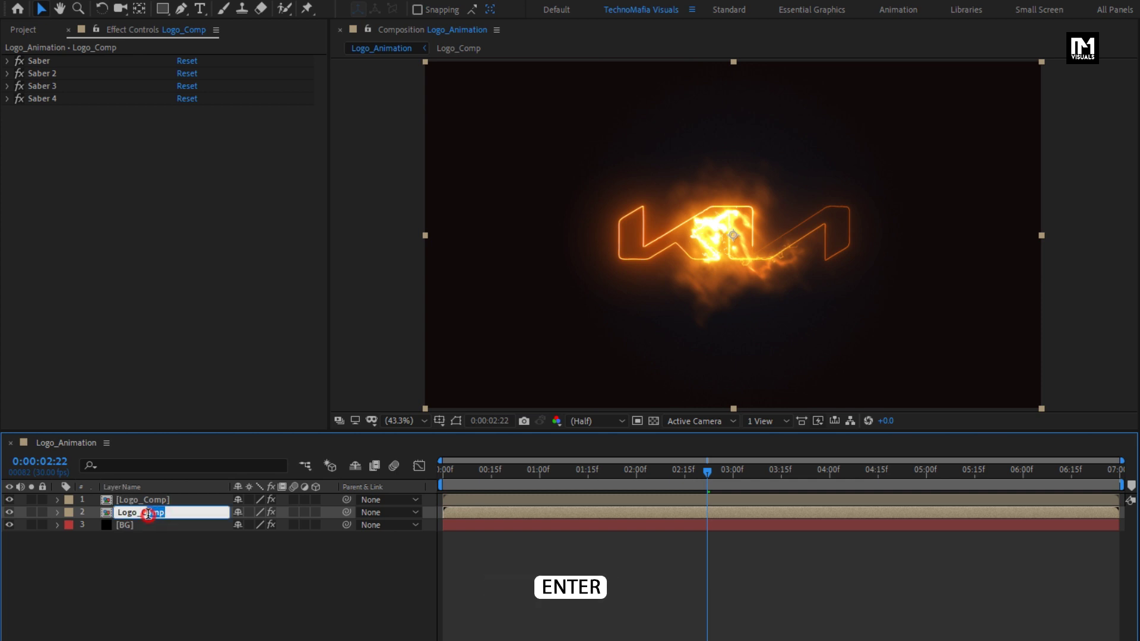
{"action": "left_click", "coordinate": [175, 514]}
{"action": "type", "text": "_Shadow"}
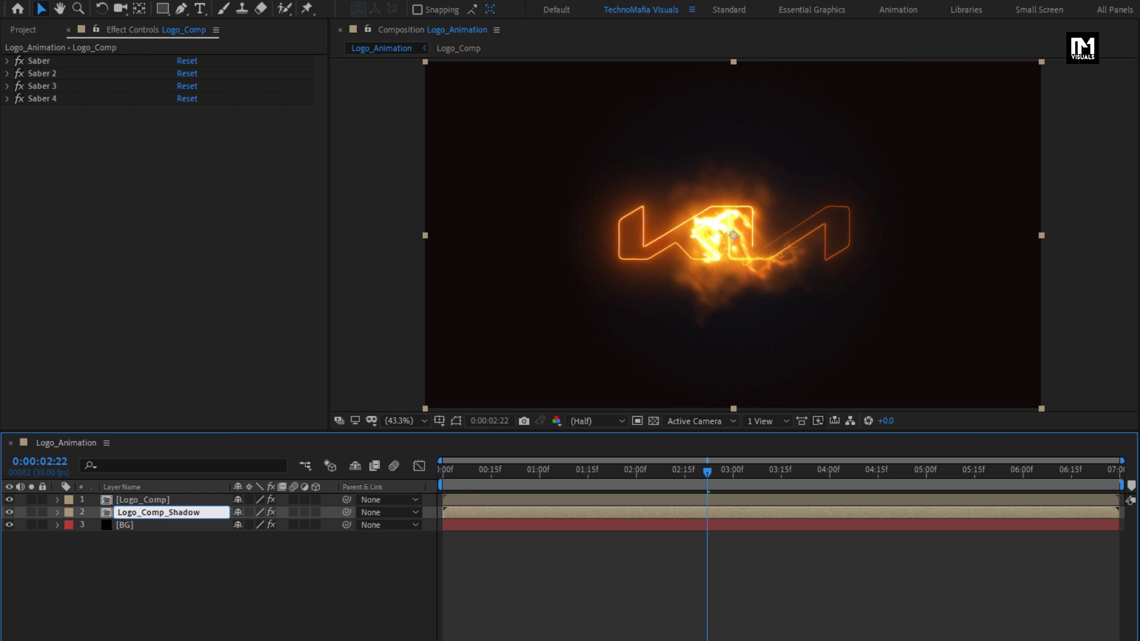
{"action": "key", "text": "Return"}
- Make Logo_Comp_Shadow a 3D layer and lower it to Y 911
{"action": "left_click", "coordinate": [315, 512]}
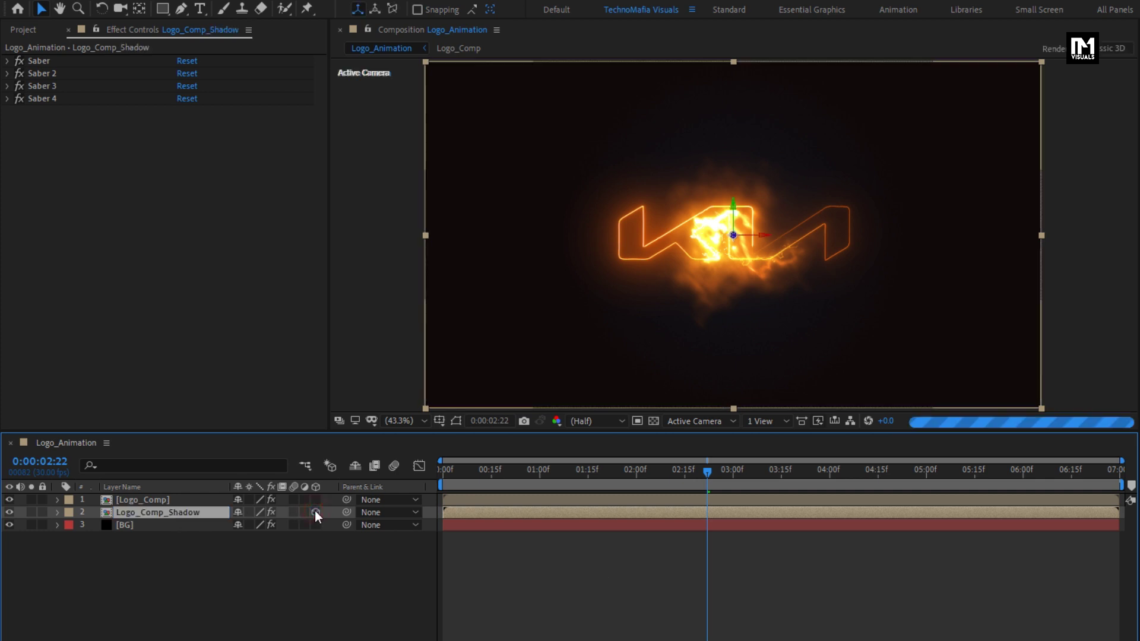
{"action": "key", "text": "p"}
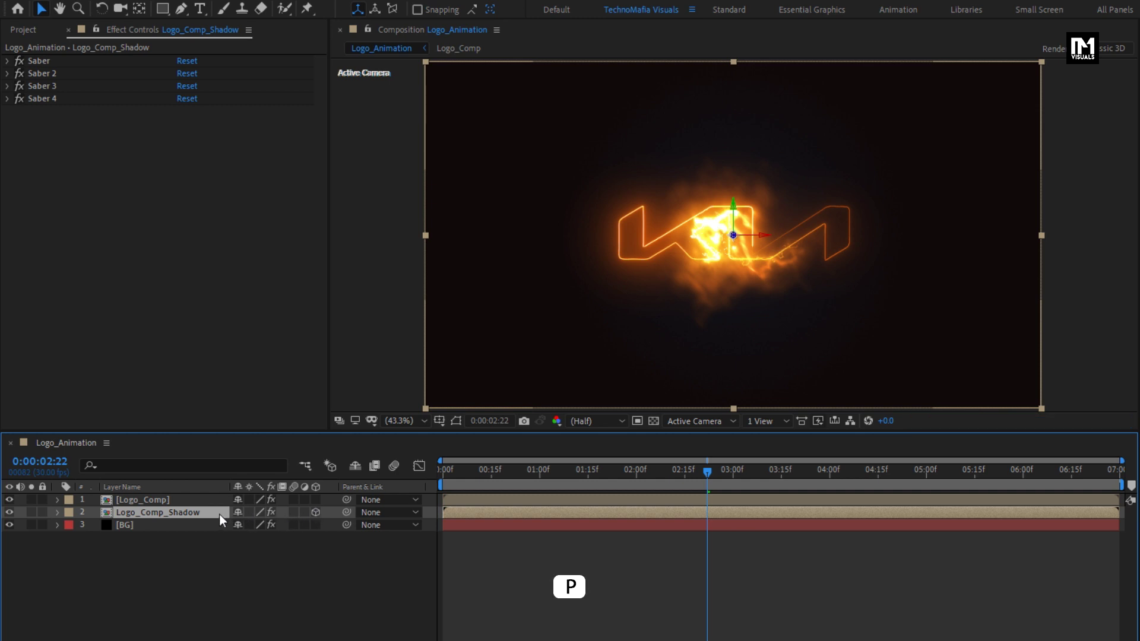
{"action": "key", "text": "p"}
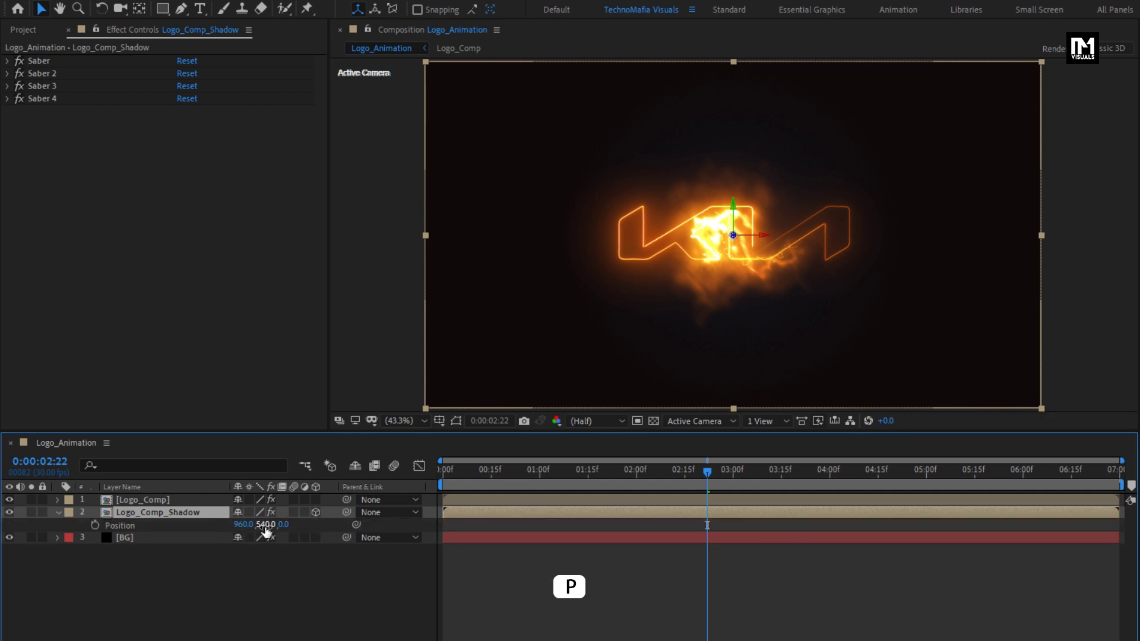
{"action": "left_click_drag", "start_coordinate": [265, 525], "coordinate": [546, 521]}
- Tilt the shadow layer to about -92° X Rotation so it lies flat
{"action": "key", "text": "r"}
{"action": "left_click", "coordinate": [170, 514]}
{"action": "key", "text": "r"}
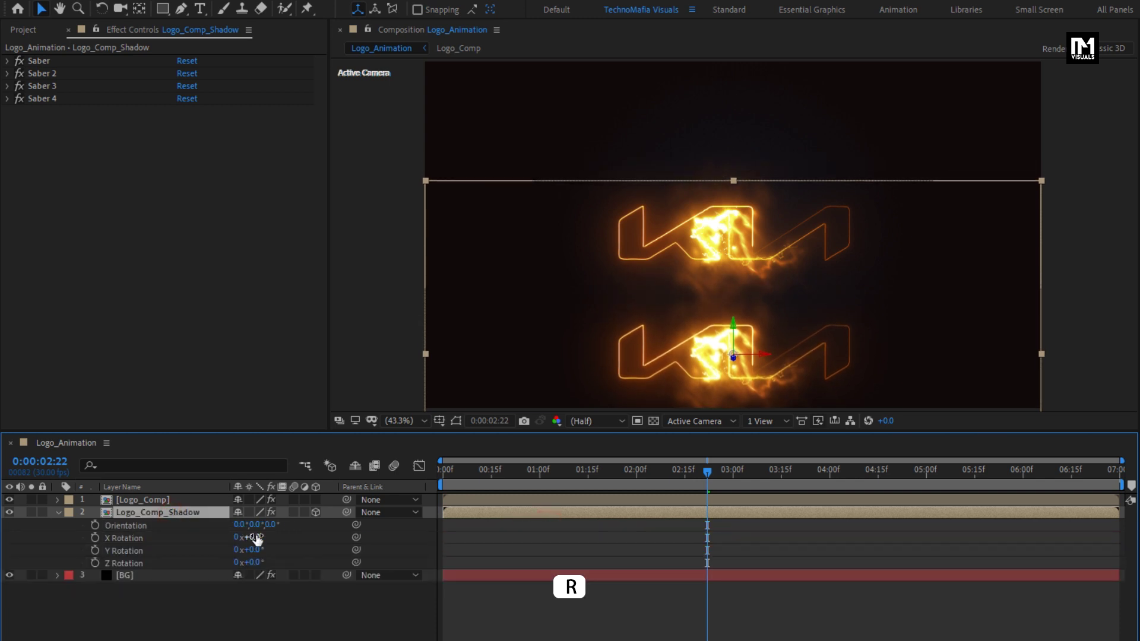
{"action": "left_click_drag", "start_coordinate": [256, 540], "coordinate": [197, 547]}
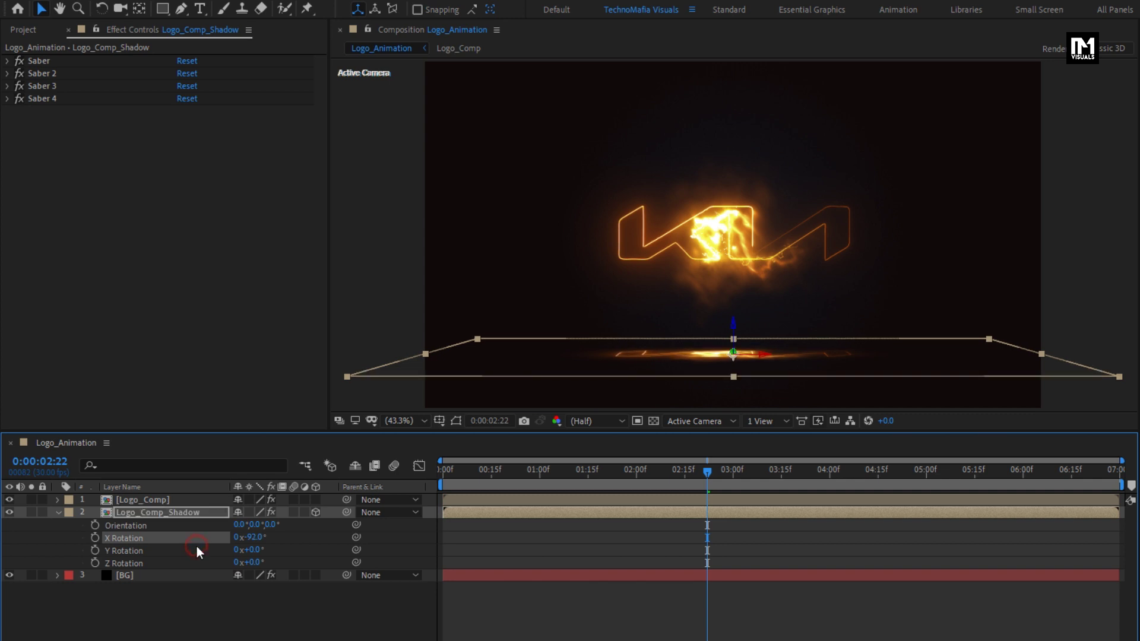
{"action": "left_click", "coordinate": [162, 512]}
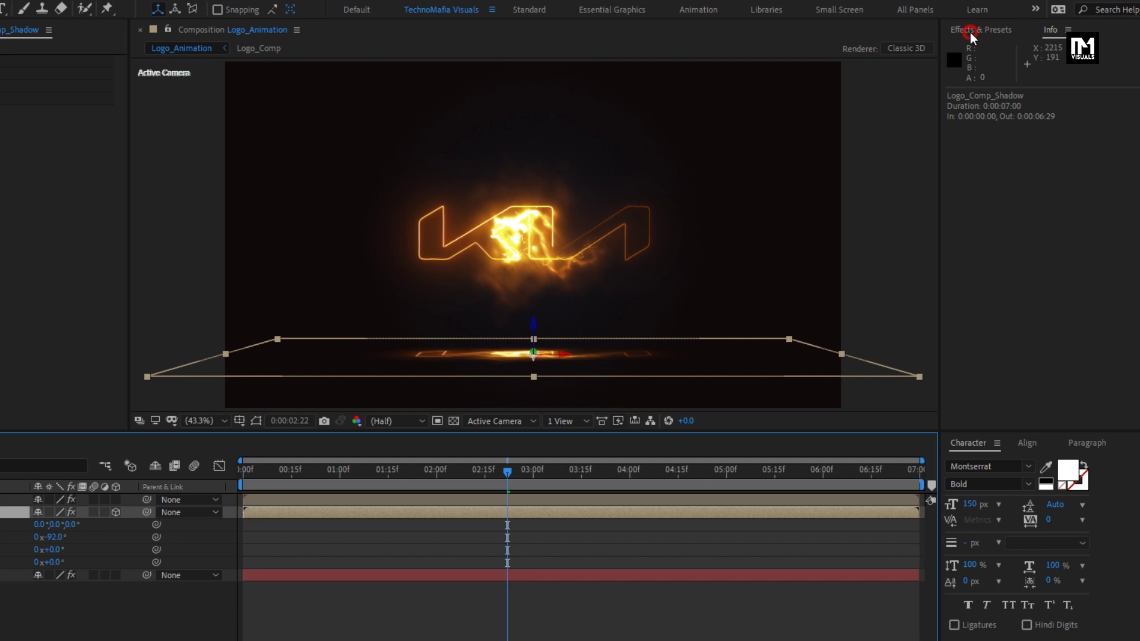
- Apply Gaussian Blur (Legacy) to Logo_Comp_Shadow, found by searching 'gau'
{"action": "left_click", "coordinate": [969, 33]}
{"action": "left_click", "coordinate": [956, 51]}
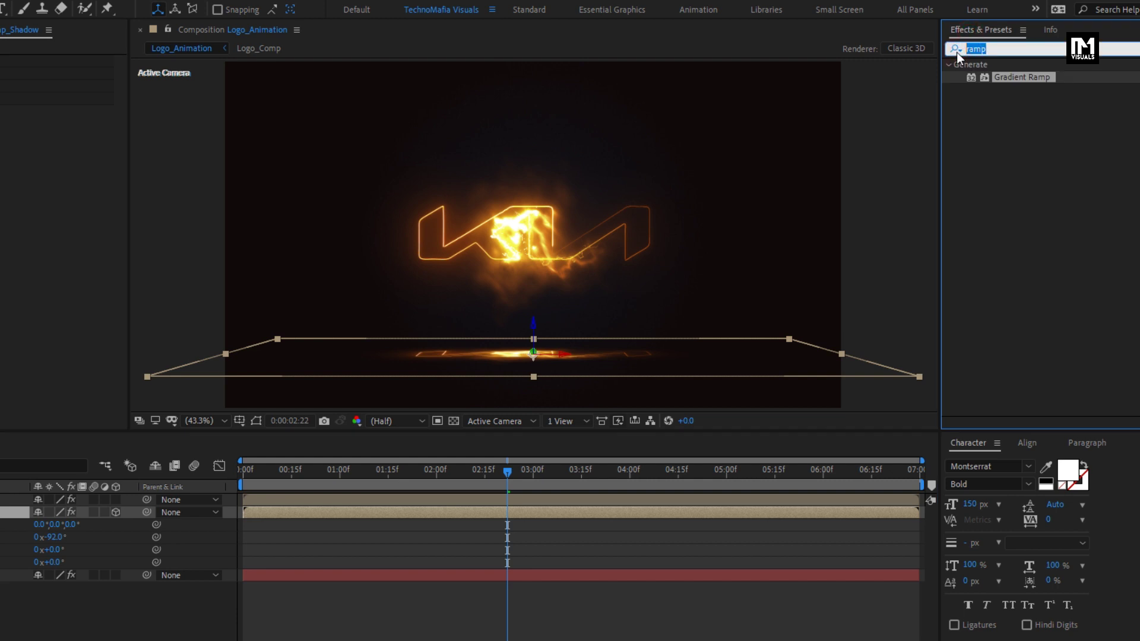
{"action": "type", "text": "gau"}
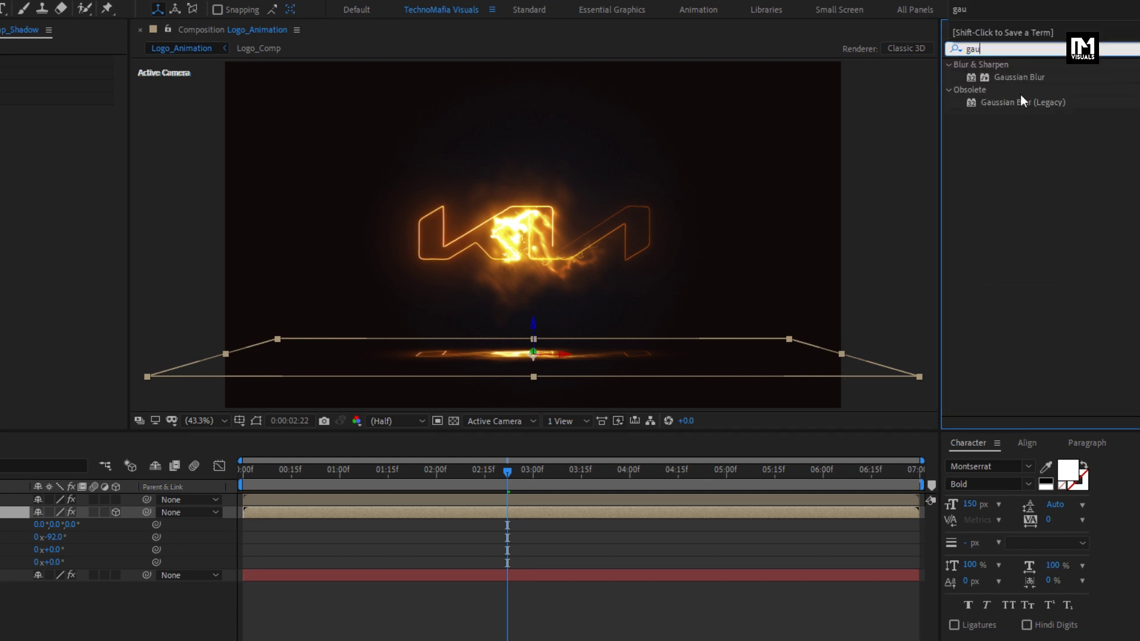
{"action": "left_click", "coordinate": [1022, 102]}
{"action": "double_click", "coordinate": [1024, 104]}
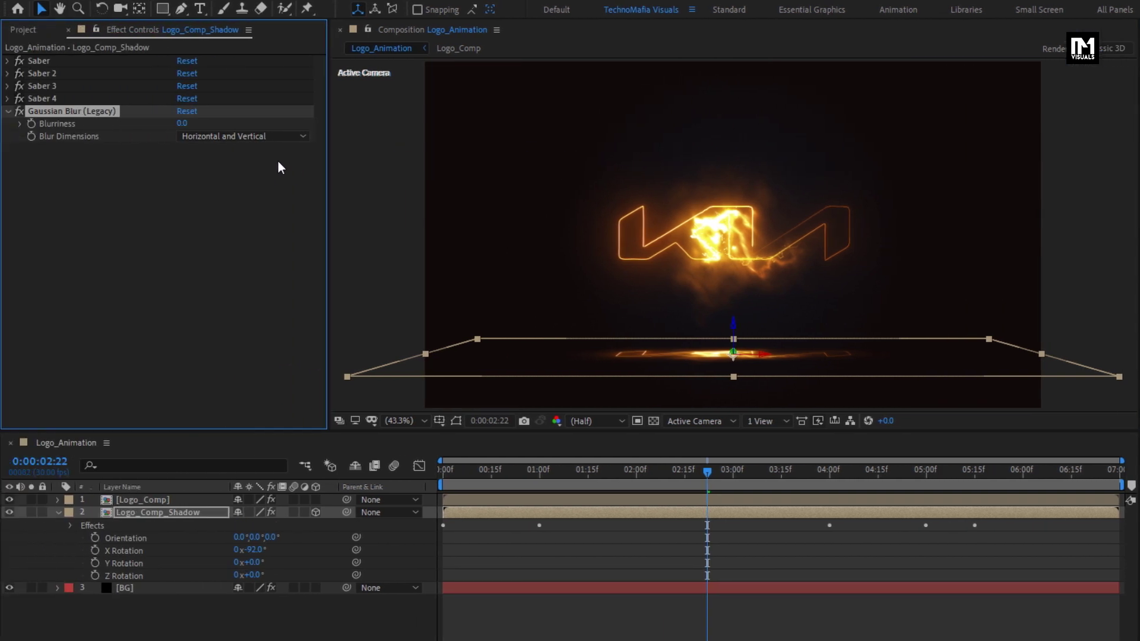
- Set the blur to Horizontal only with Blurriness 69.9
{"action": "left_click", "coordinate": [13, 136]}
{"action": "left_click", "coordinate": [232, 168]}
{"action": "left_click_drag", "start_coordinate": [184, 125], "coordinate": [411, 124]}
{"action": "left_click_drag", "start_coordinate": [252, 123], "coordinate": [427, 120]}
{"action": "left_click_drag", "start_coordinate": [181, 123], "coordinate": [214, 123]}
{"action": "left_click_drag", "start_coordinate": [185, 125], "coordinate": [184, 127]}
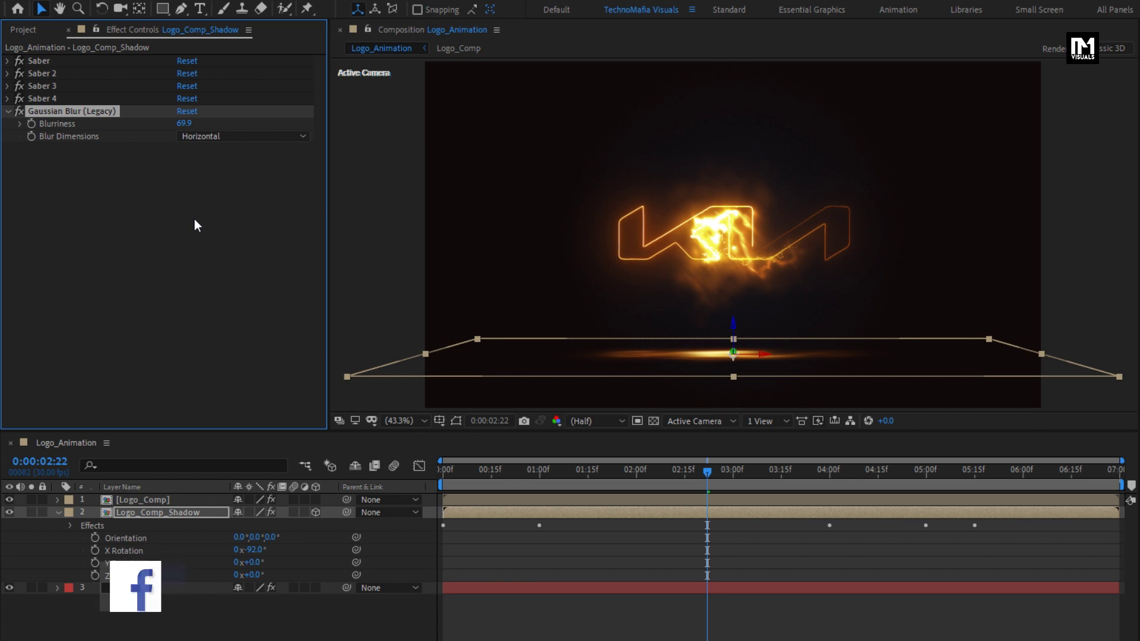
- Lower the shadow layer's opacity to 40%
{"action": "left_click", "coordinate": [174, 510]}
{"action": "key", "text": "t"}
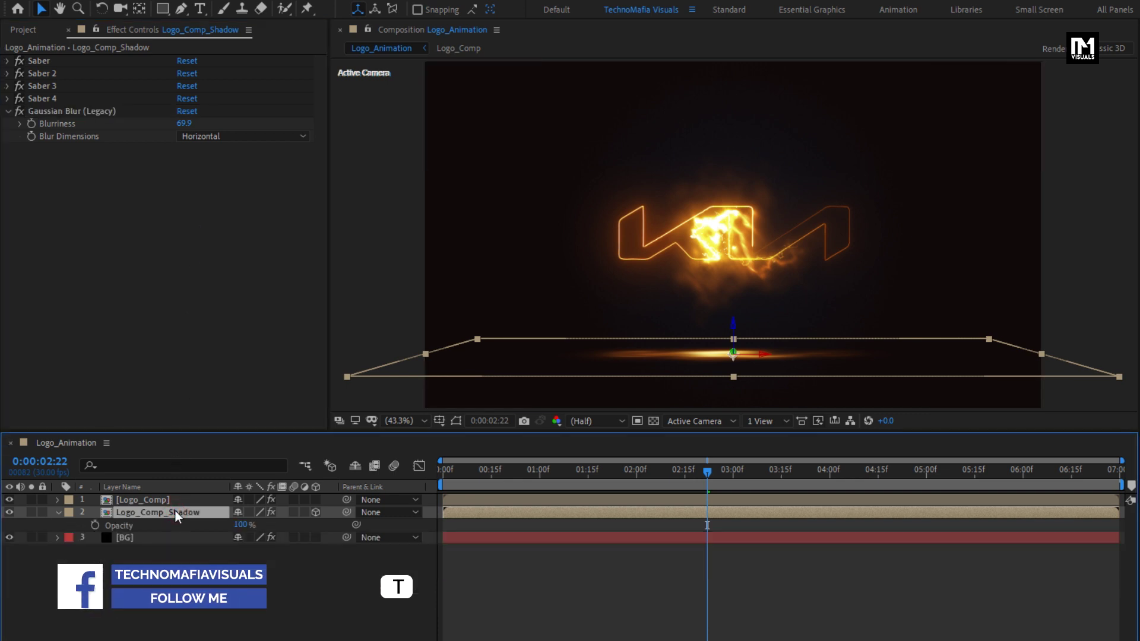
{"action": "left_click", "coordinate": [241, 525]}
{"action": "type", "text": "40"}
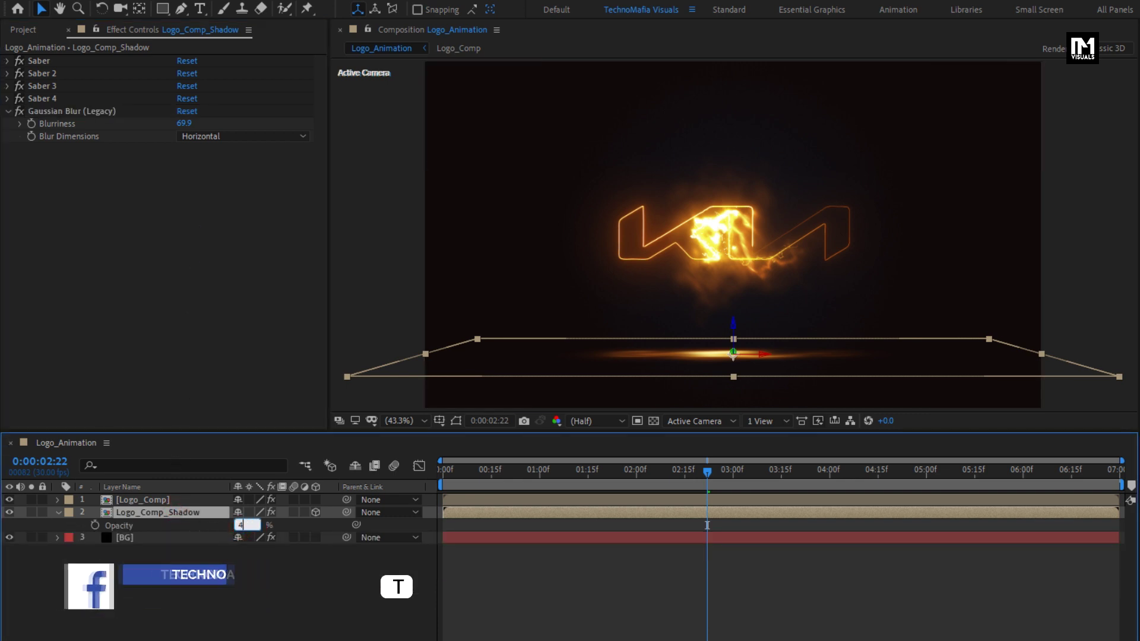
{"action": "left_click", "coordinate": [219, 525]}
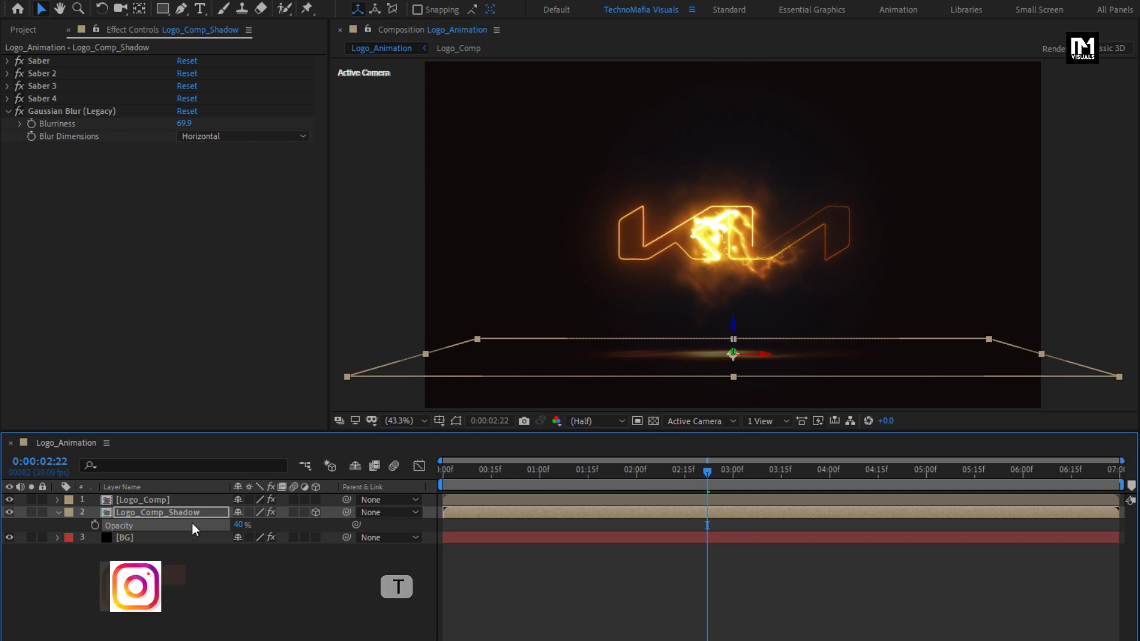
{"action": "left_click", "coordinate": [59, 513]}
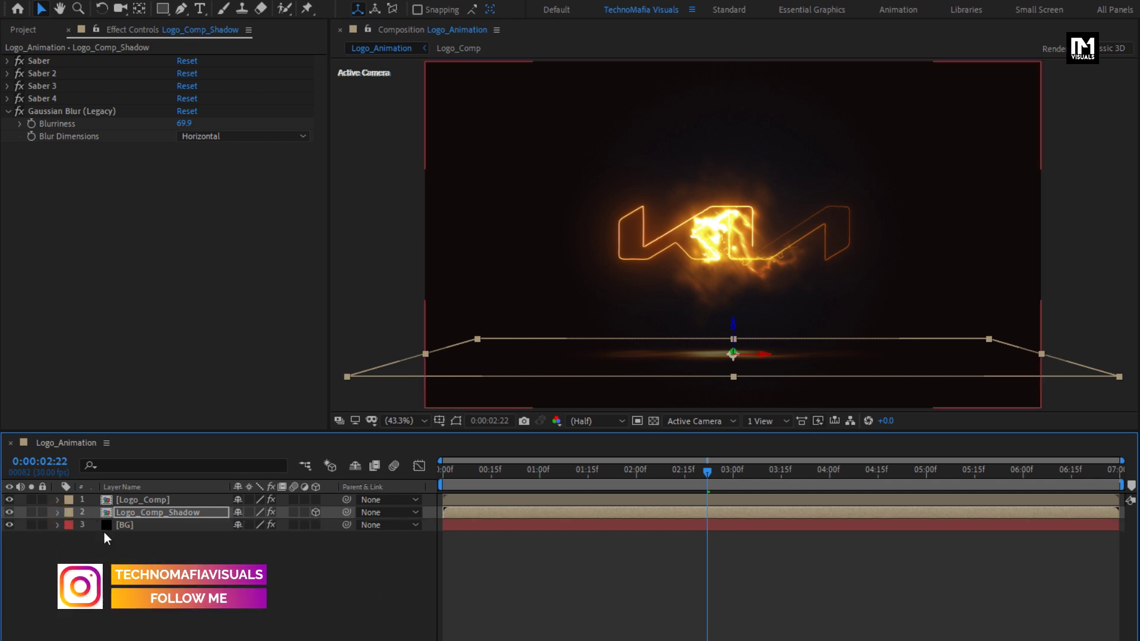
{"action": "left_click", "coordinate": [191, 552]}
- Add Logo_Comp as a new top layer with opacity keyframed from 0% to 100% at 1:15
{"action": "left_click", "coordinate": [34, 29]}
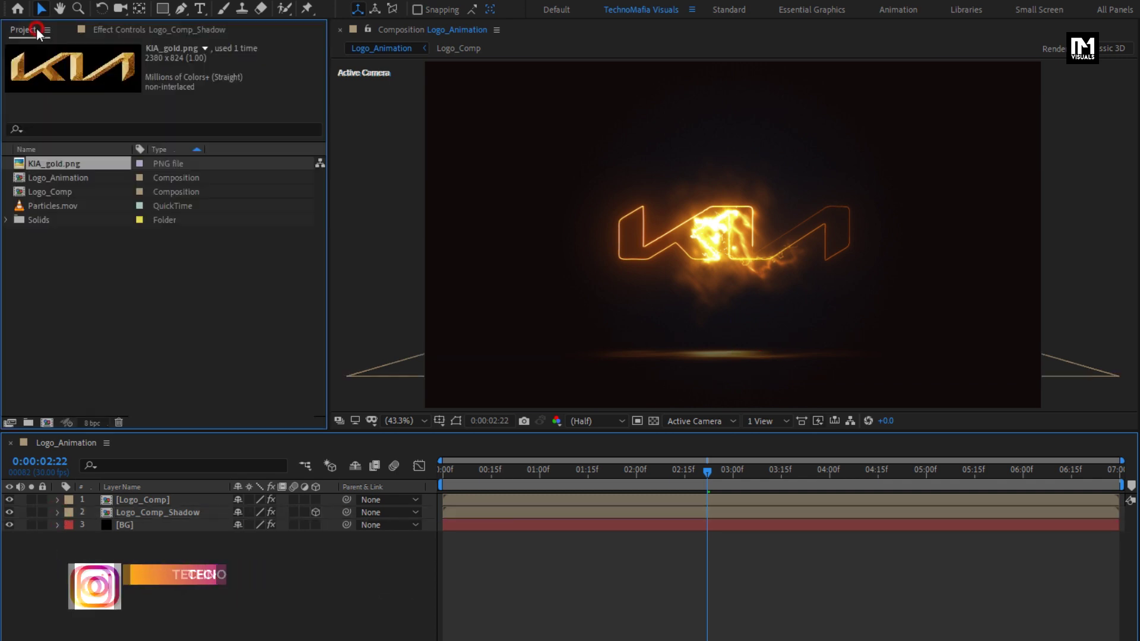
{"action": "left_click_drag", "start_coordinate": [51, 192], "coordinate": [182, 497]}
{"action": "key", "text": "t"}
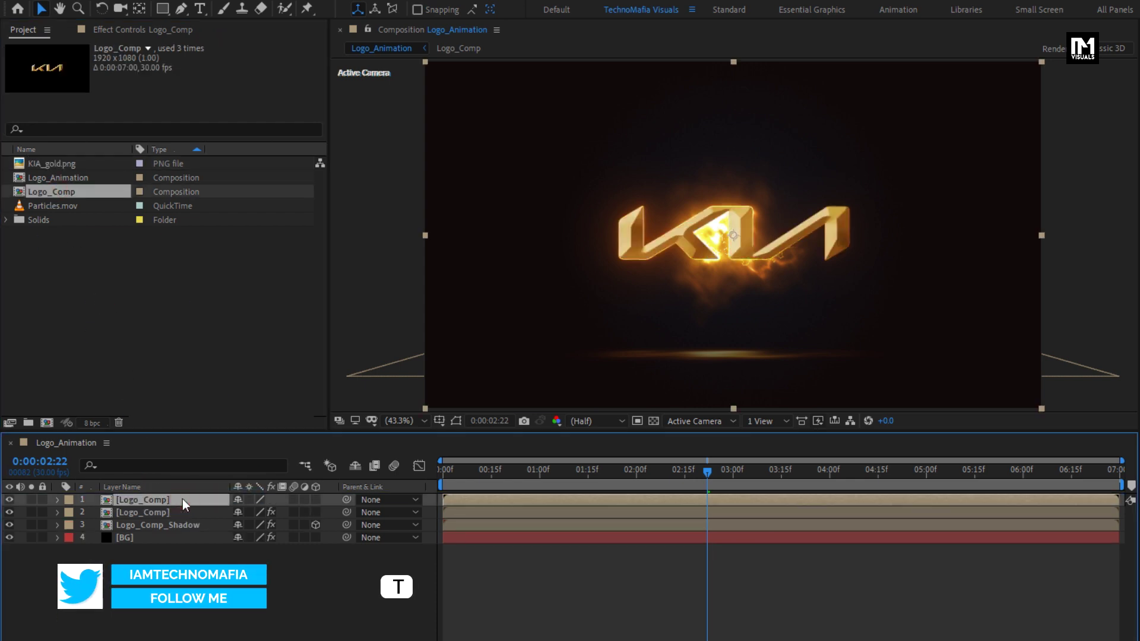
{"action": "left_click", "coordinate": [541, 476]}
{"action": "left_click_drag", "start_coordinate": [541, 475], "coordinate": [586, 475]}
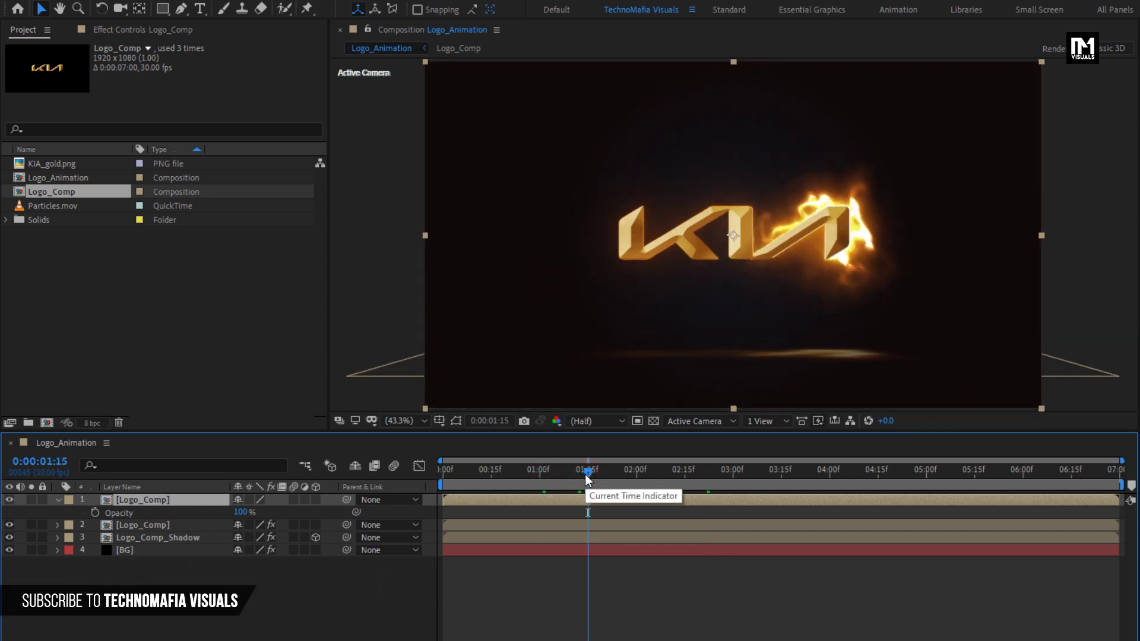
{"action": "left_click", "coordinate": [91, 513]}
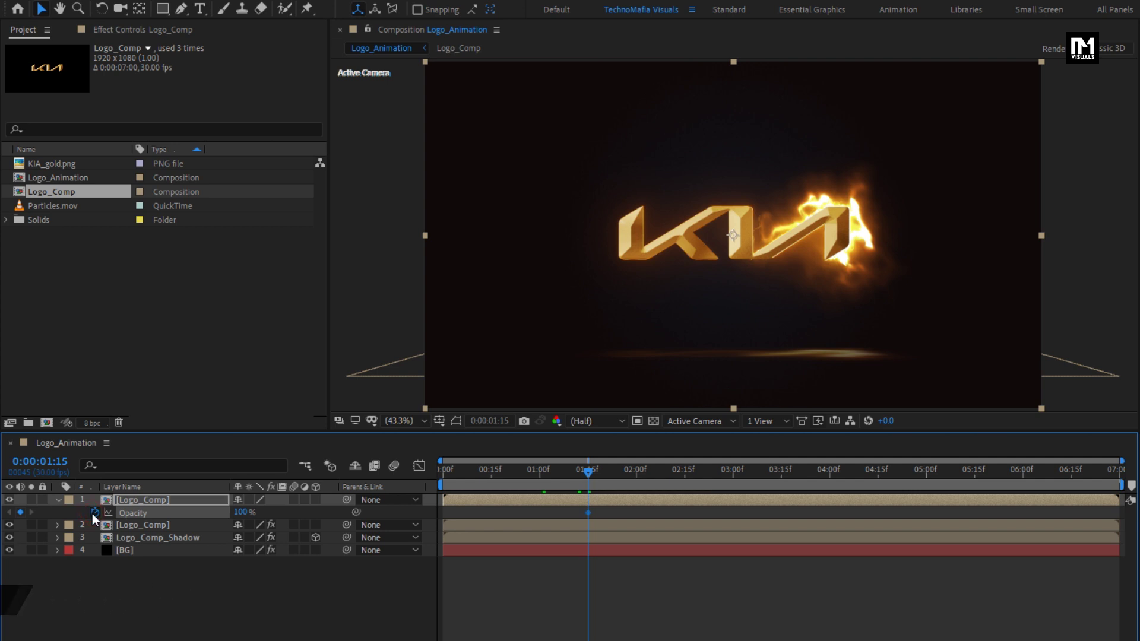
{"action": "left_click", "coordinate": [436, 471]}
{"action": "left_click_drag", "start_coordinate": [241, 512], "coordinate": [100, 514]}
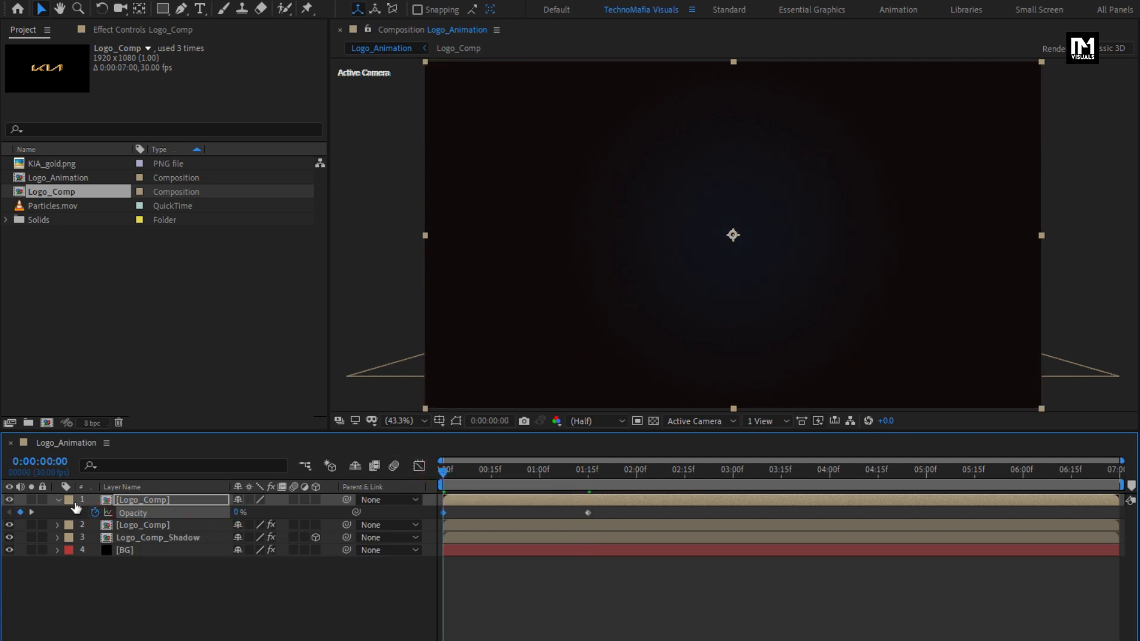
- Shift the gold logo layer to start near 3:12 and scrub to check the fade-in
{"action": "left_click", "coordinate": [500, 499]}
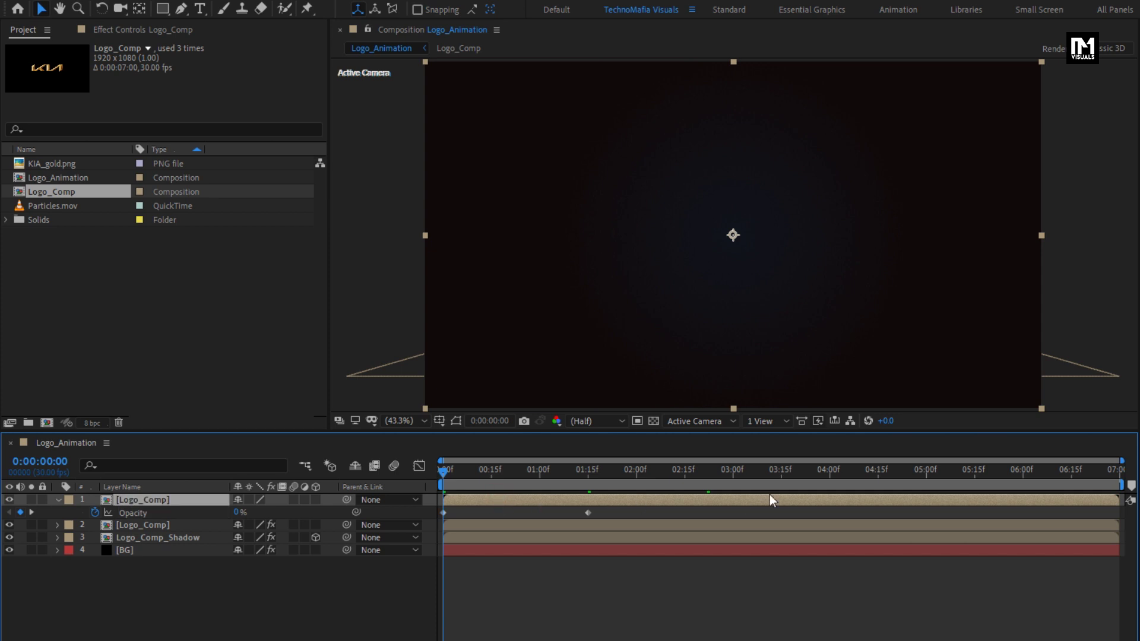
{"action": "left_click", "coordinate": [781, 476]}
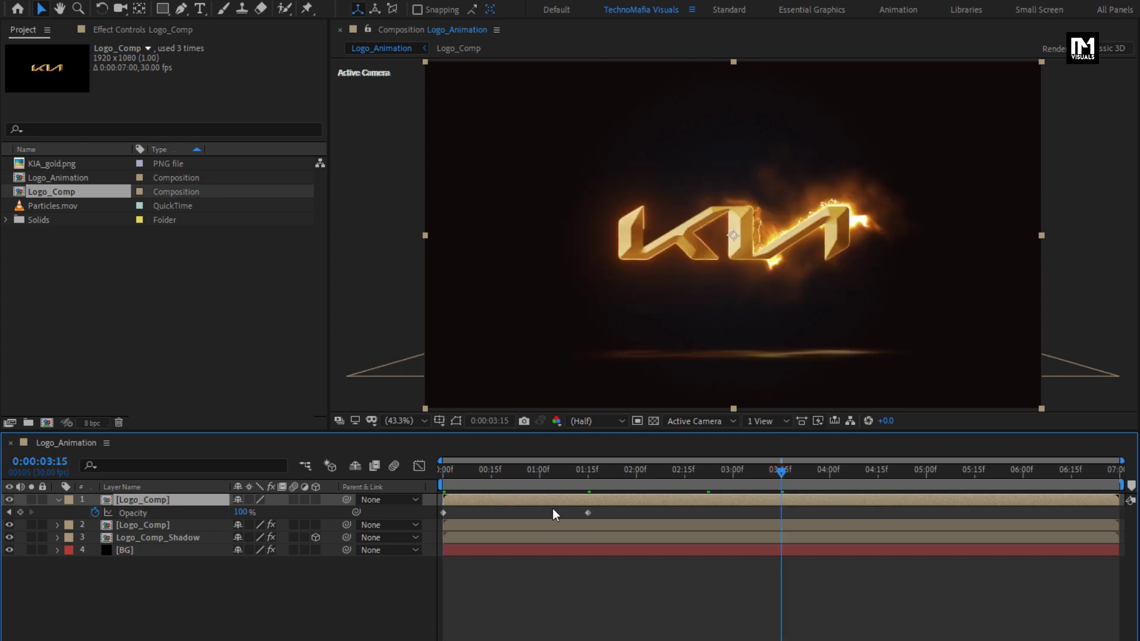
{"action": "left_click_drag", "start_coordinate": [549, 501], "coordinate": [868, 491]}
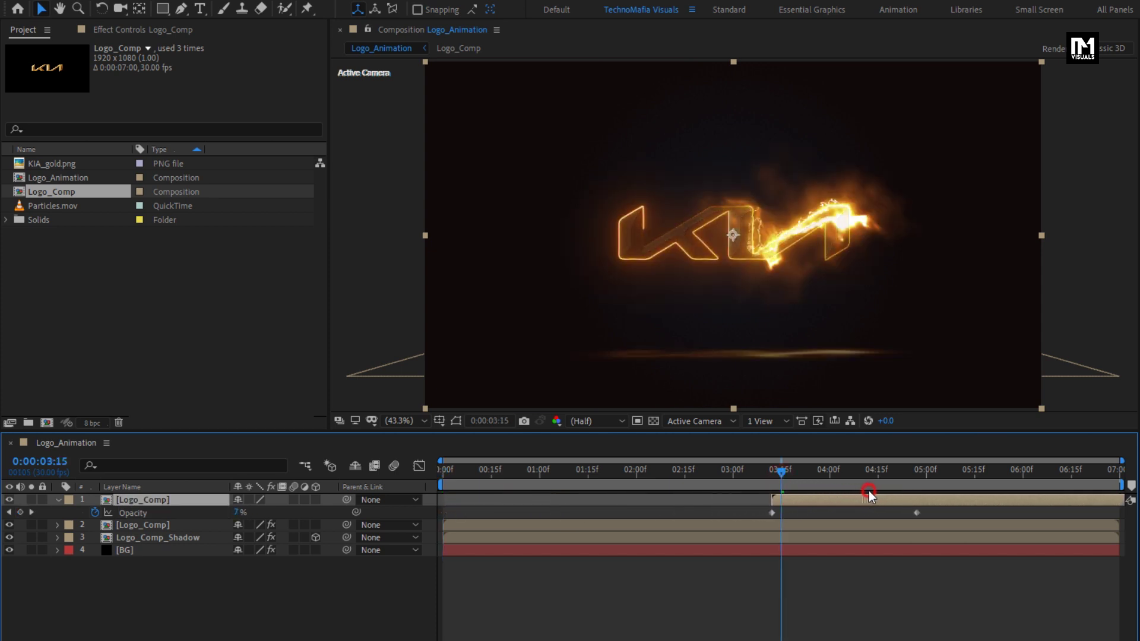
{"action": "left_click_drag", "start_coordinate": [825, 474], "coordinate": [863, 475]}
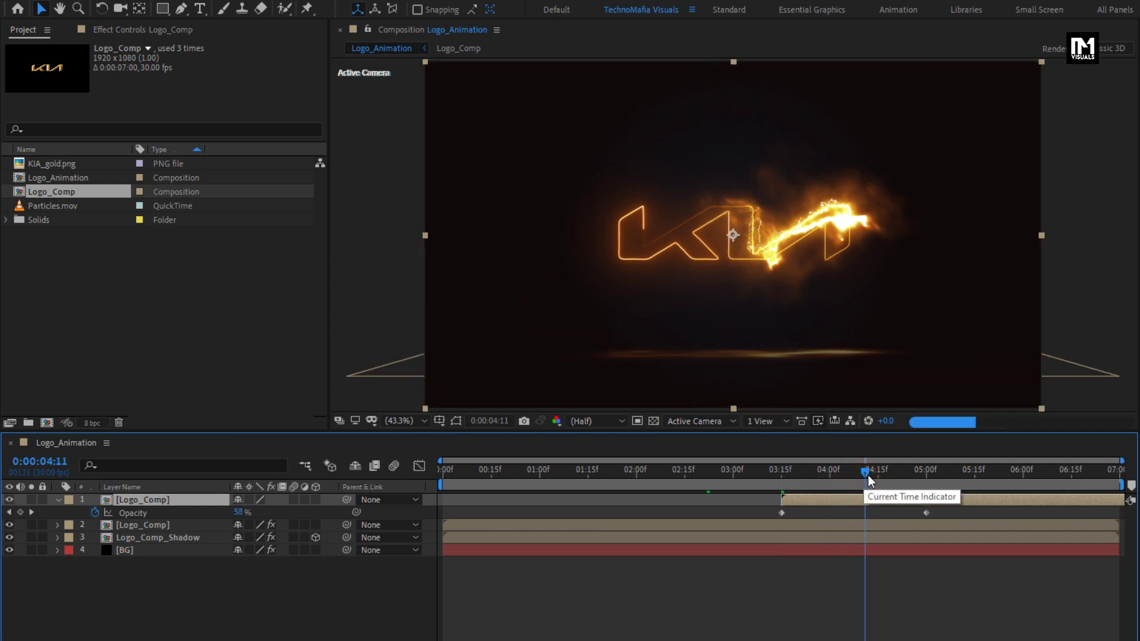
{"action": "left_click_drag", "start_coordinate": [891, 471], "coordinate": [995, 469]}
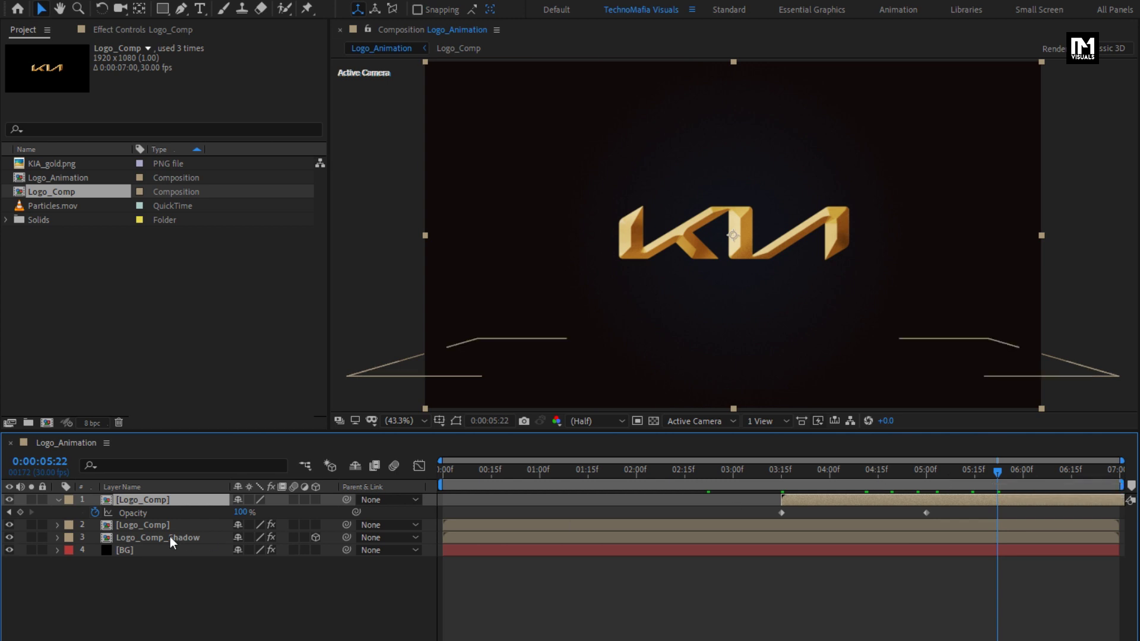
{"action": "left_click", "coordinate": [58, 501]}
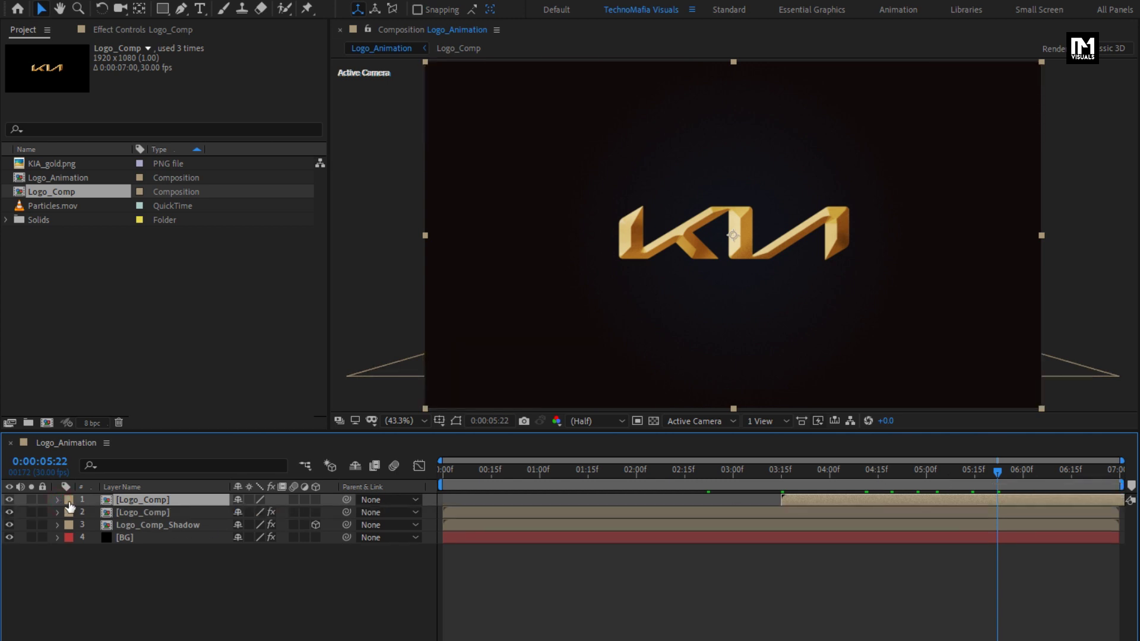
- Add Particles.mov to the composition and set its blend mode to Add
{"action": "left_click_drag", "start_coordinate": [59, 206], "coordinate": [169, 496]}
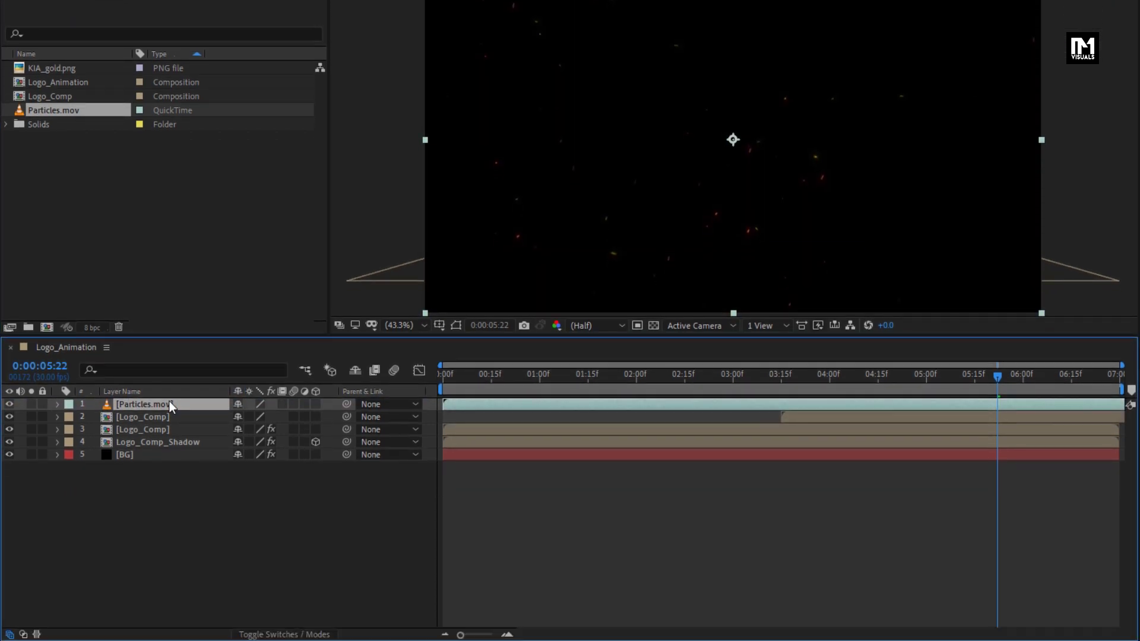
{"action": "left_click", "coordinate": [267, 634]}
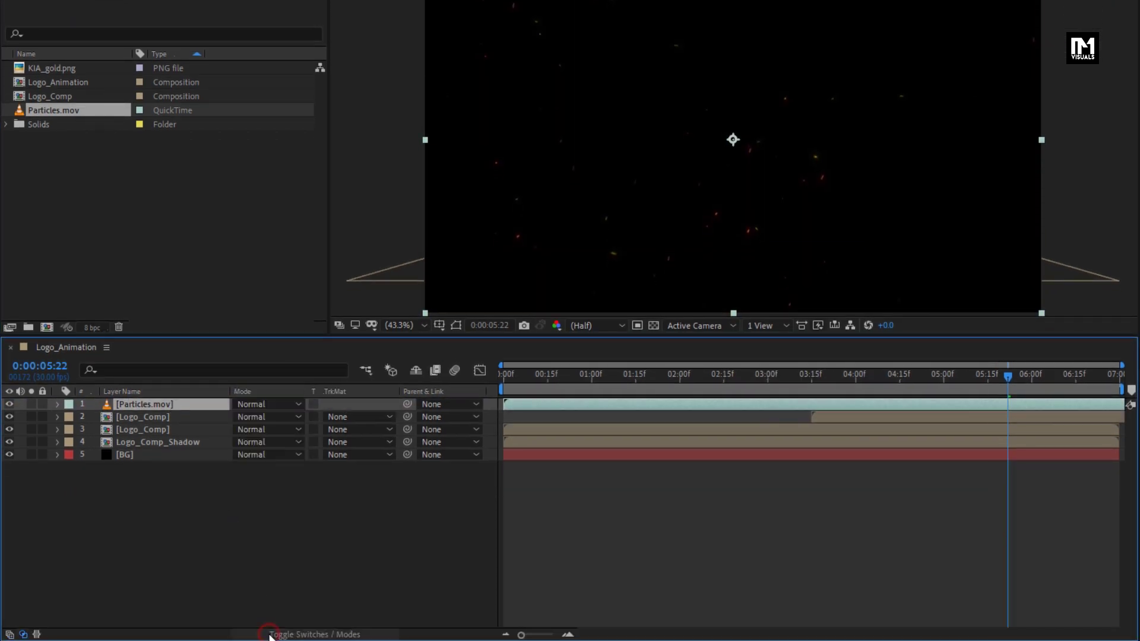
{"action": "left_click", "coordinate": [248, 404]}
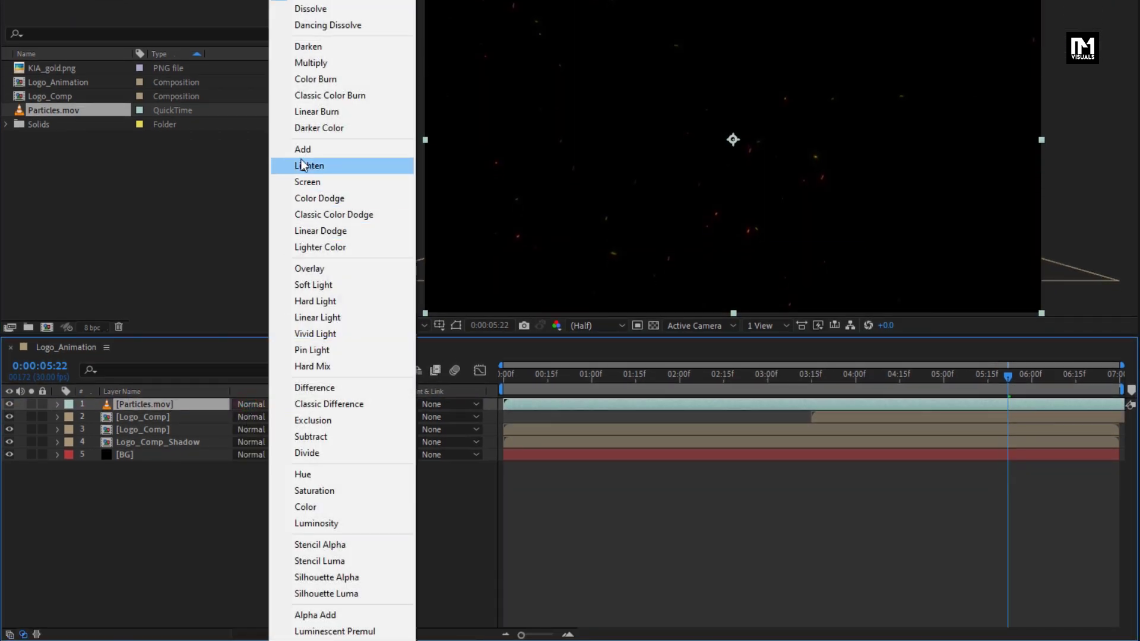
{"action": "left_click", "coordinate": [302, 149]}
- Keyframe the particles opacity to fade in from 0% at 0:00 to 100% at 1:00
{"action": "key", "text": "t"}
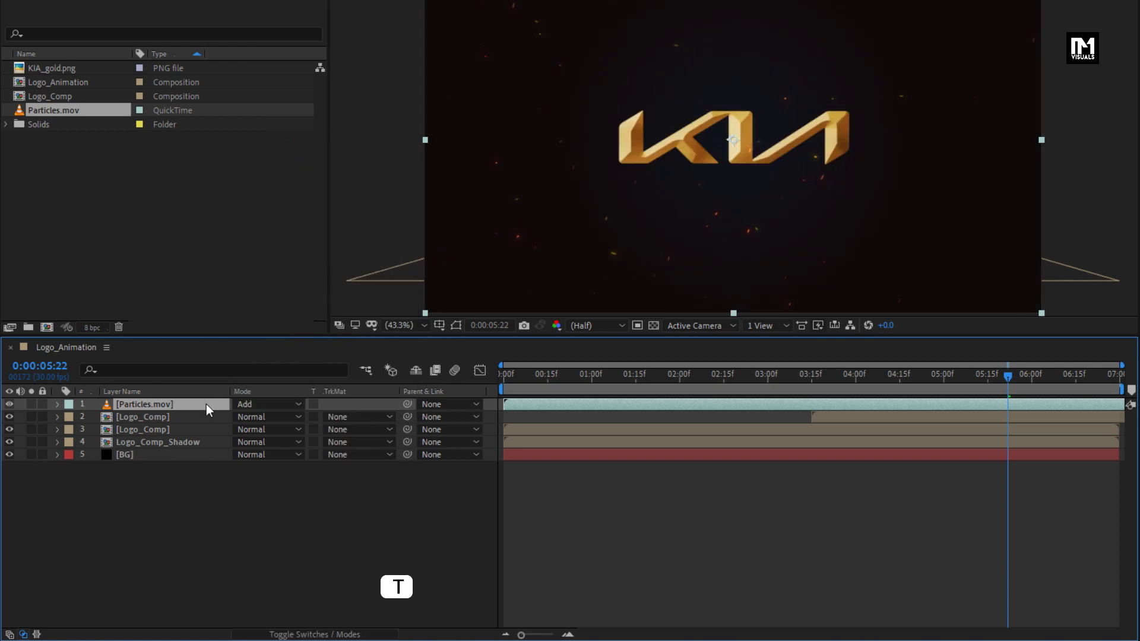
{"action": "key", "text": "t"}
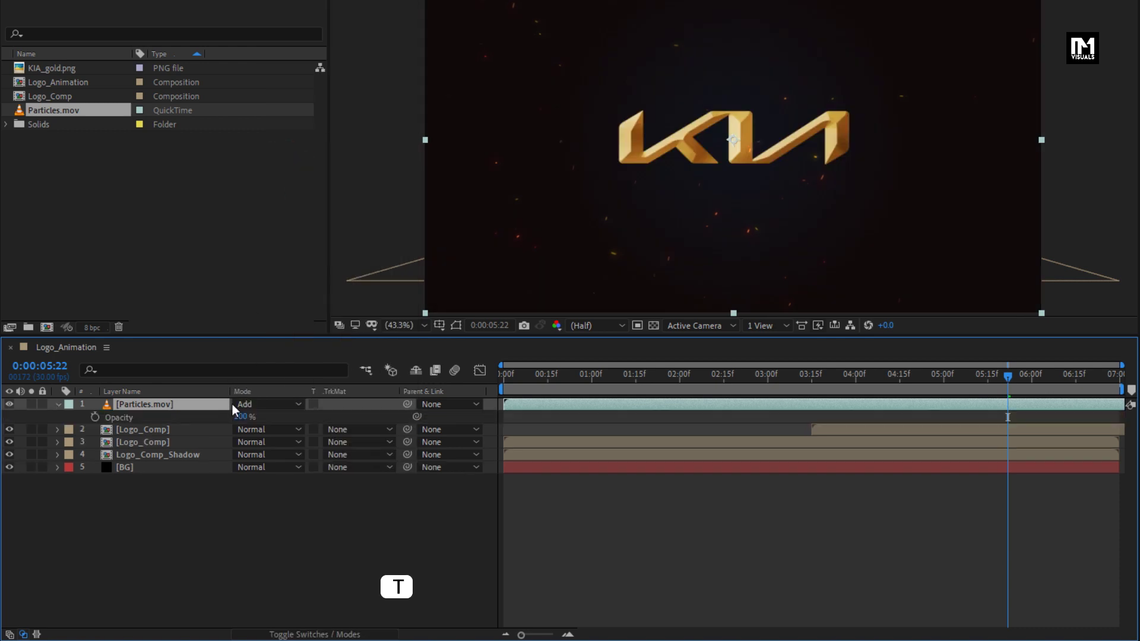
{"action": "left_click", "coordinate": [592, 383]}
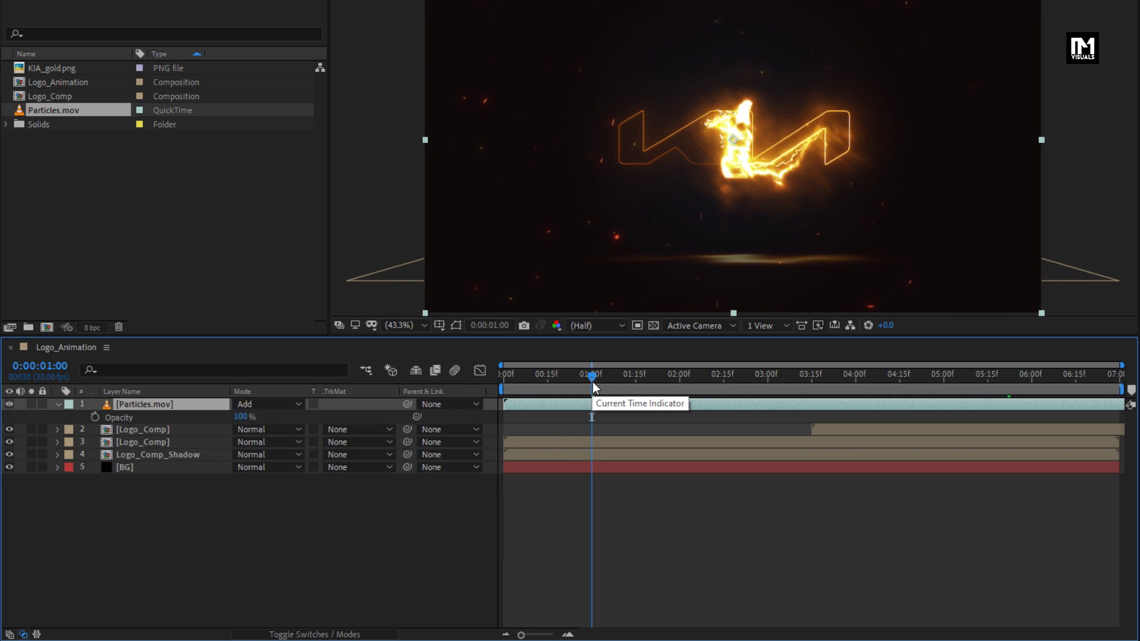
{"action": "left_click", "coordinate": [95, 417]}
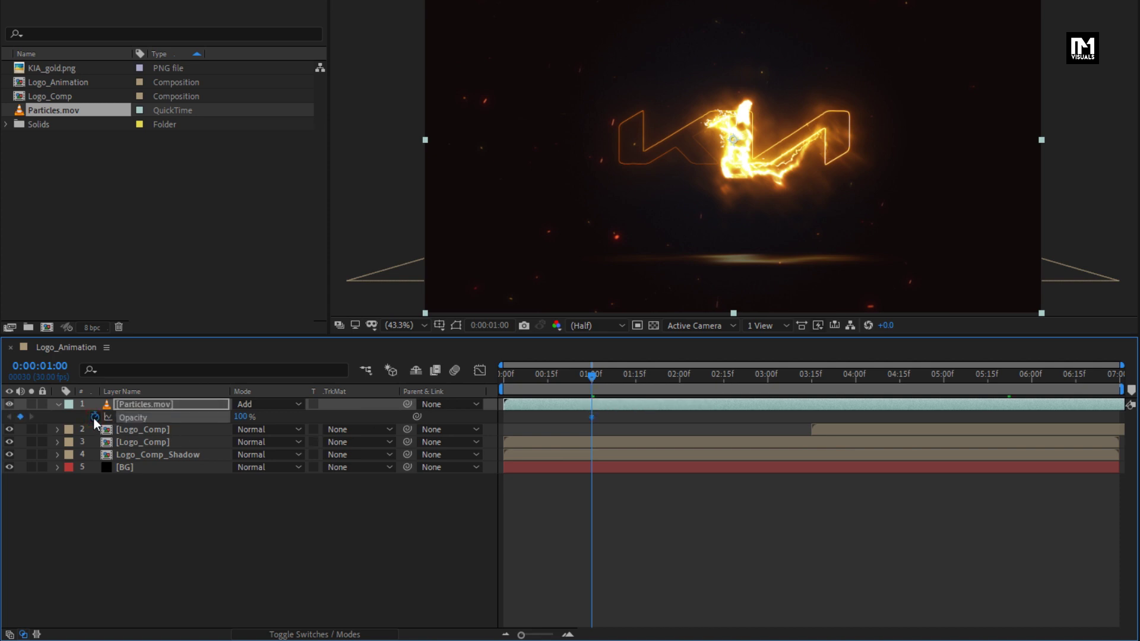
{"action": "key", "text": "Home"}
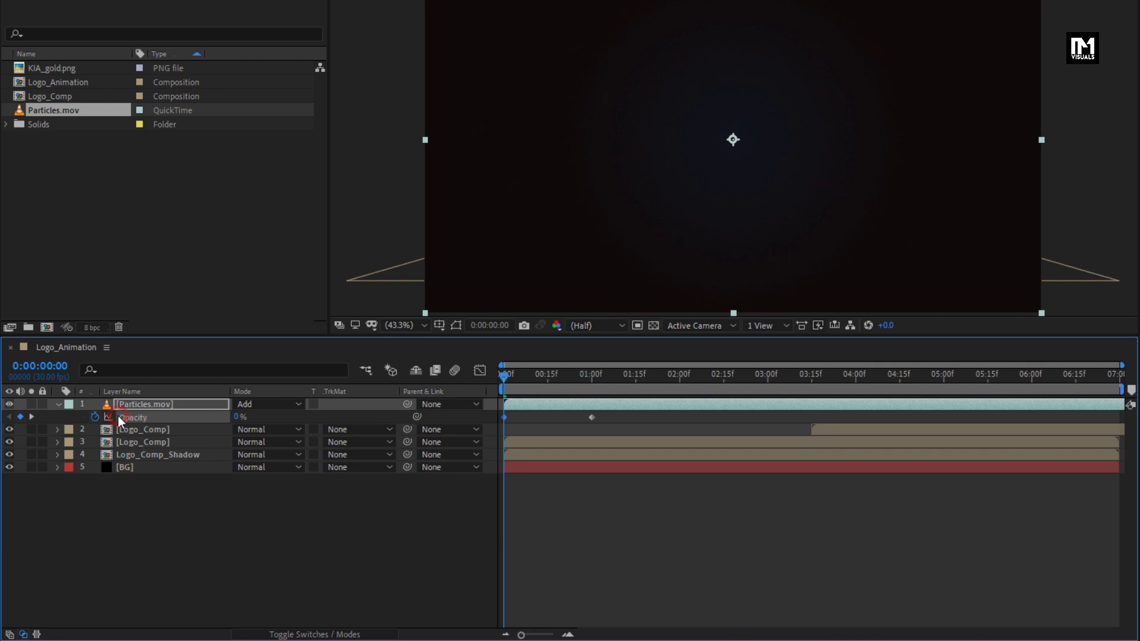
{"action": "left_click", "coordinate": [58, 404]}
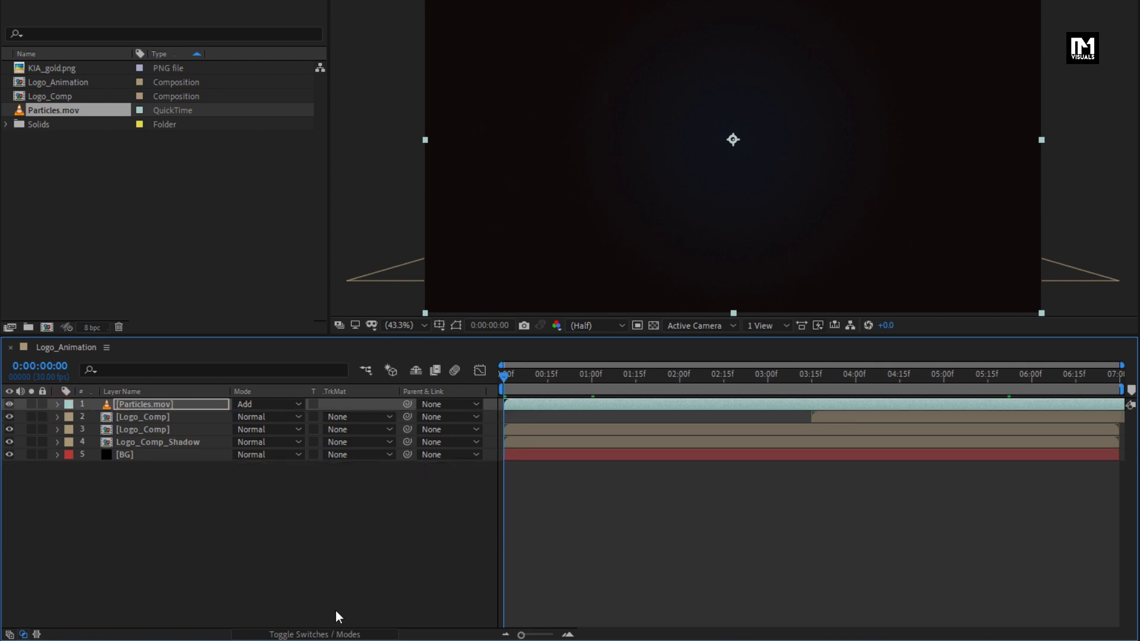
- Make the upper Logo_Comp layer 3D
{"action": "left_click", "coordinate": [330, 634]}
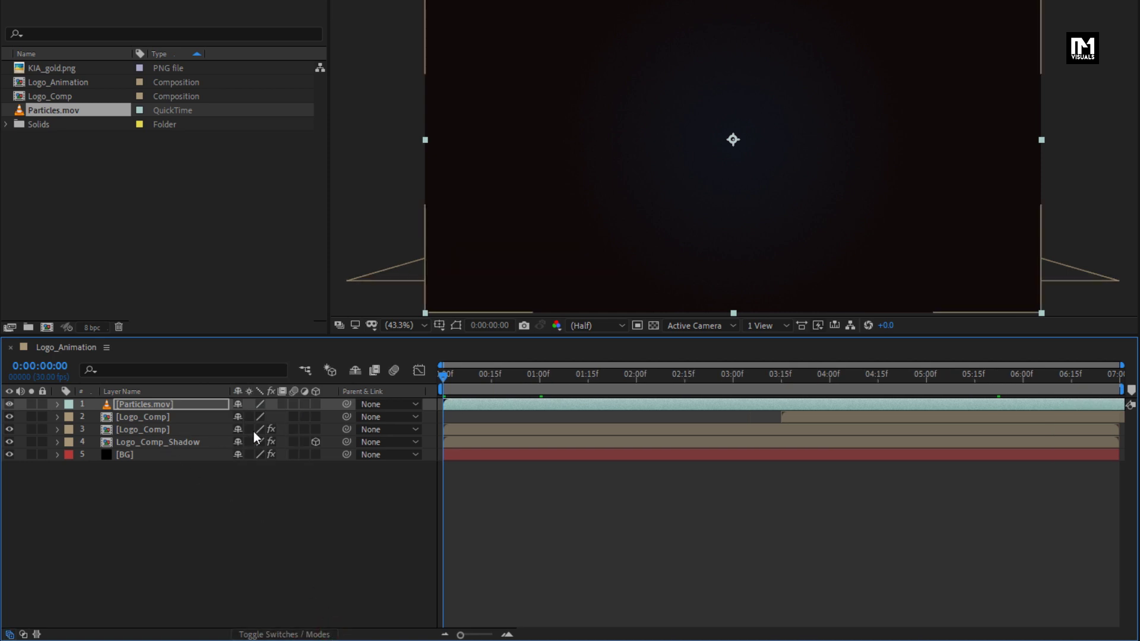
{"action": "left_click", "coordinate": [316, 417]}
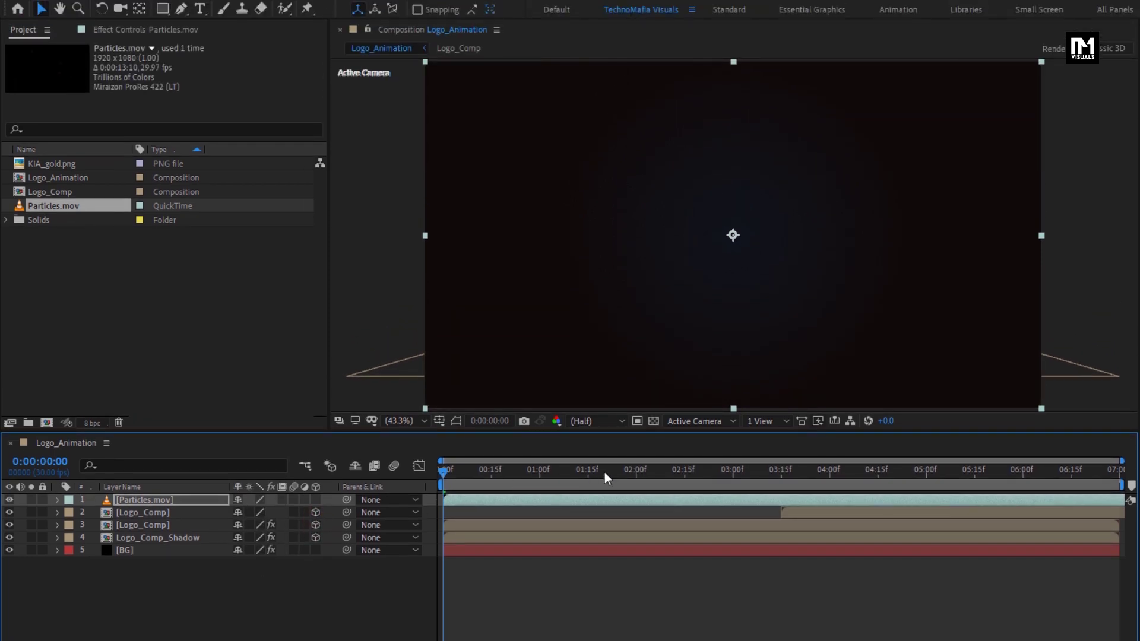
{"action": "left_click", "coordinate": [717, 471]}
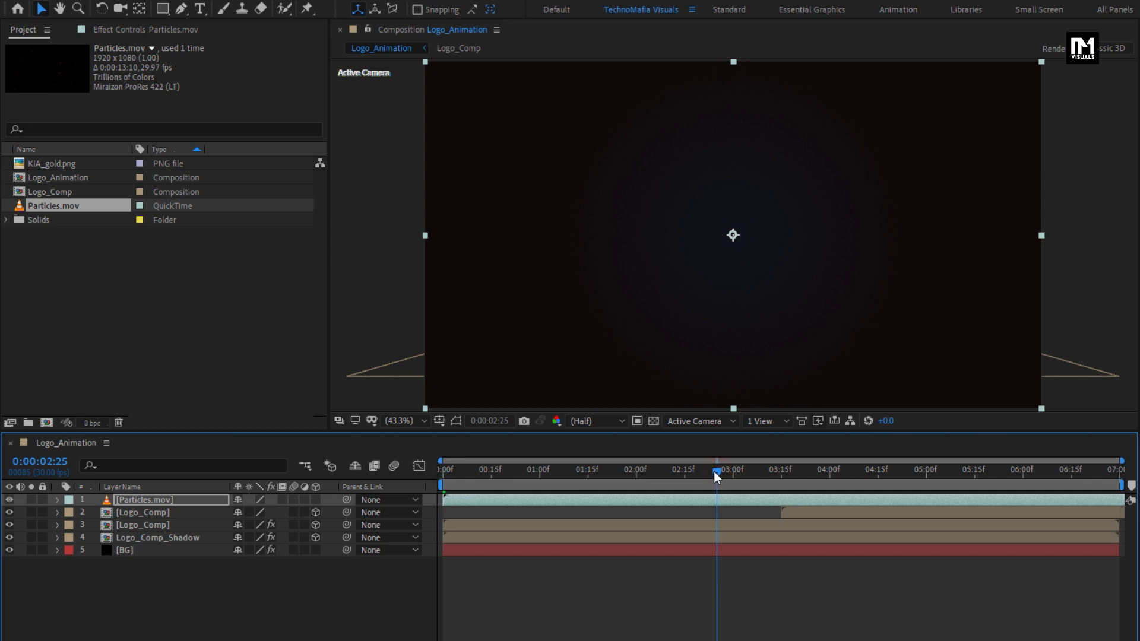
- Create a new camera layer, Camera 1, with its default settings
{"action": "right_click", "coordinate": [174, 622]}
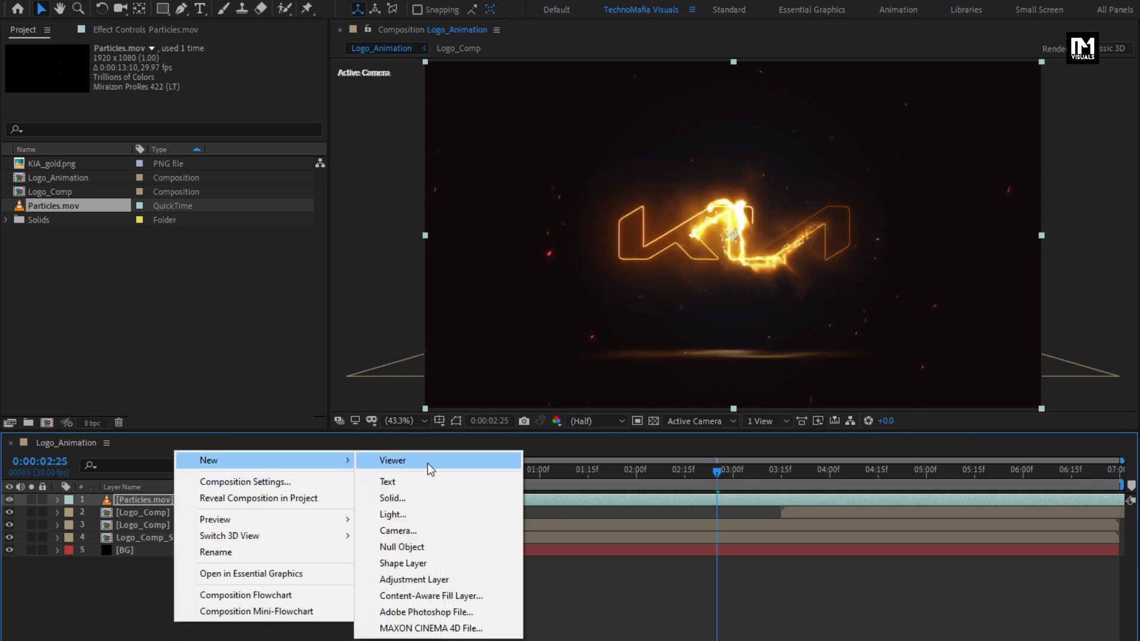
{"action": "left_click", "coordinate": [432, 530]}
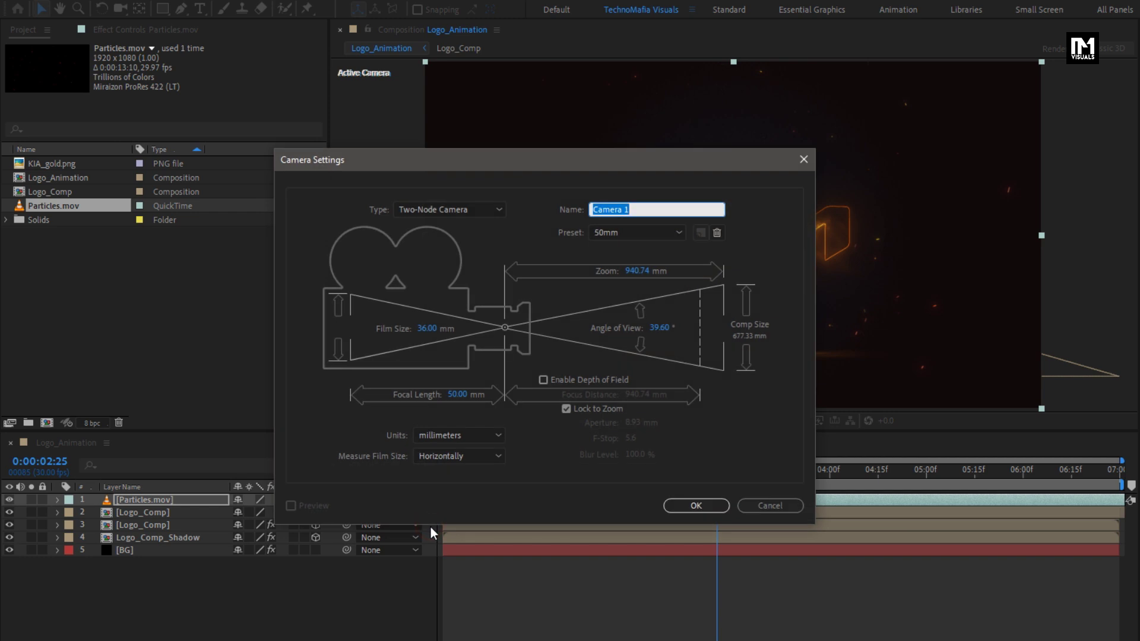
{"action": "left_click", "coordinate": [677, 505]}
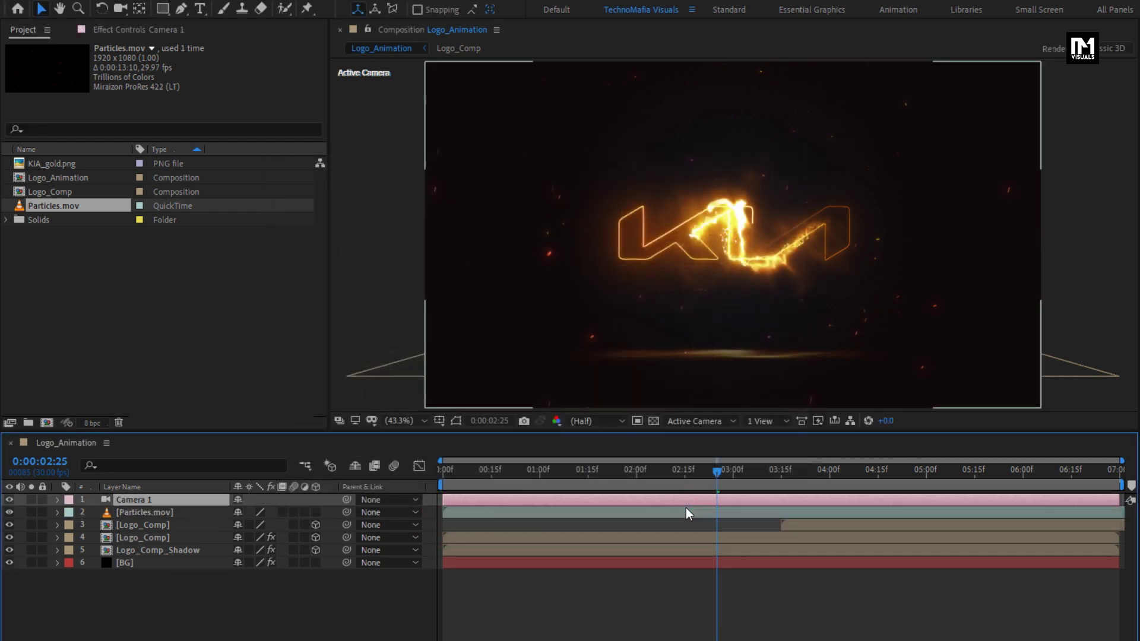
- Add a 3D Null 1 and parent Camera 1 to it
{"action": "right_click", "coordinate": [247, 606]}
{"action": "mouse_move", "coordinate": [279, 447]}
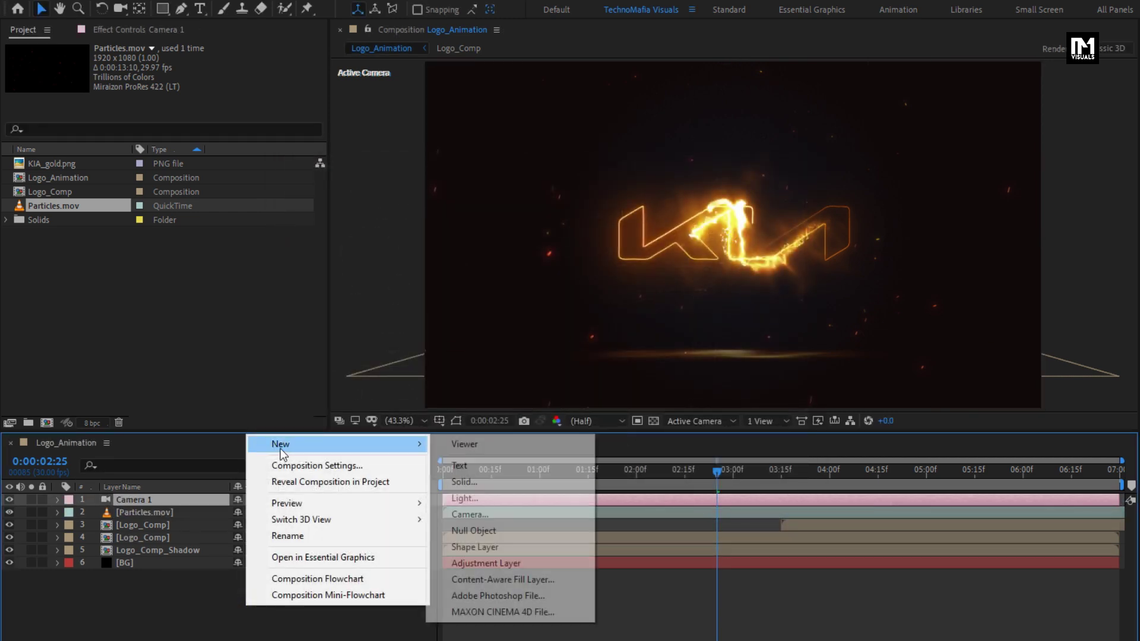
{"action": "left_click", "coordinate": [500, 530]}
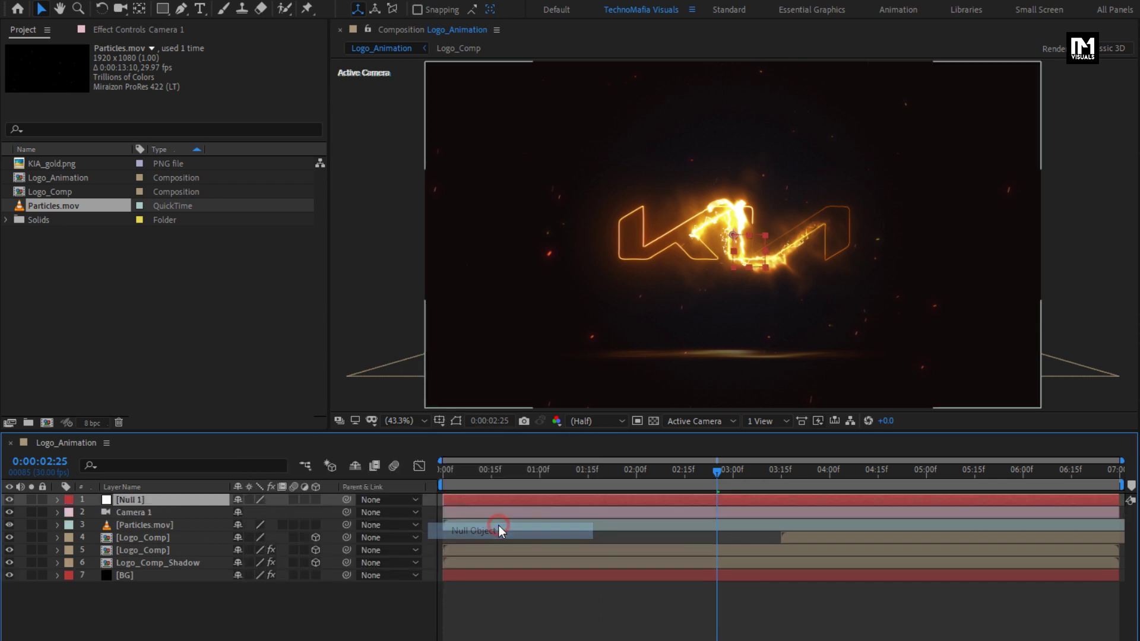
{"action": "left_click", "coordinate": [315, 499]}
{"action": "left_click", "coordinate": [163, 524]}
{"action": "left_click", "coordinate": [152, 514]}
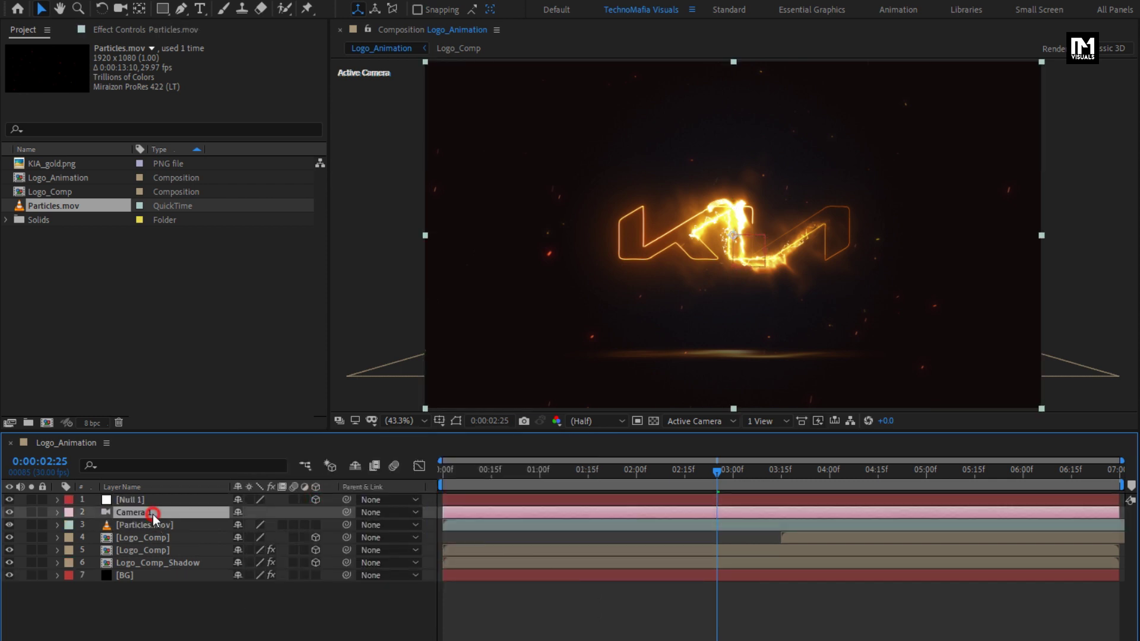
{"action": "left_click", "coordinate": [383, 512]}
{"action": "left_click", "coordinate": [402, 547]}
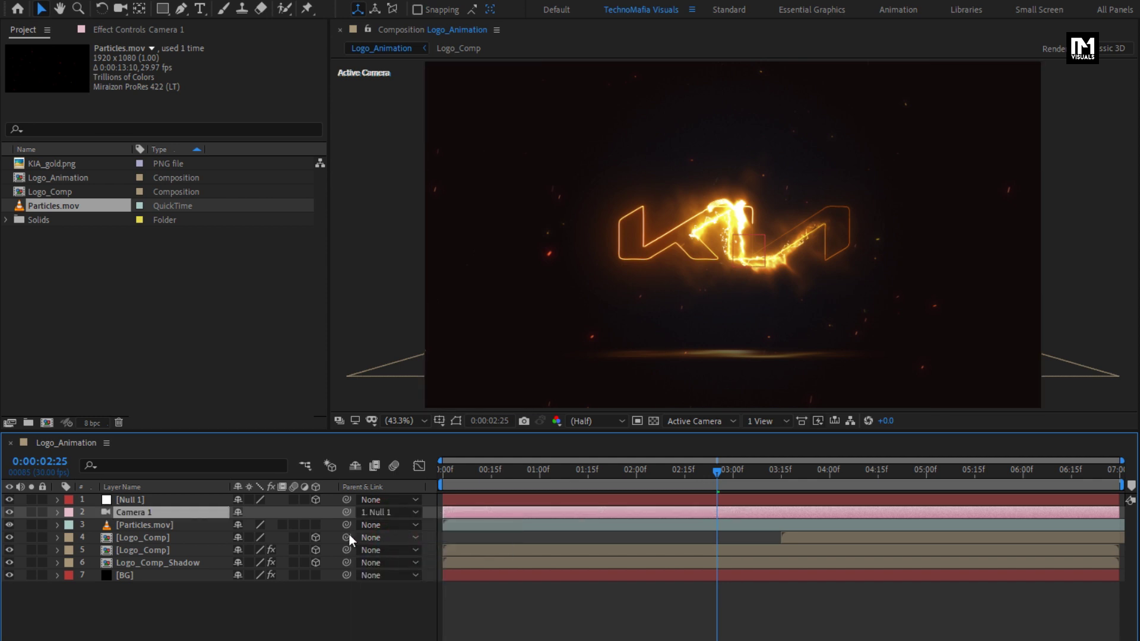
- Keyframe Null 1's Z position from 602 at the start to 0 at the end, then preview
{"action": "left_click", "coordinate": [178, 499]}
{"action": "key", "text": "p"}
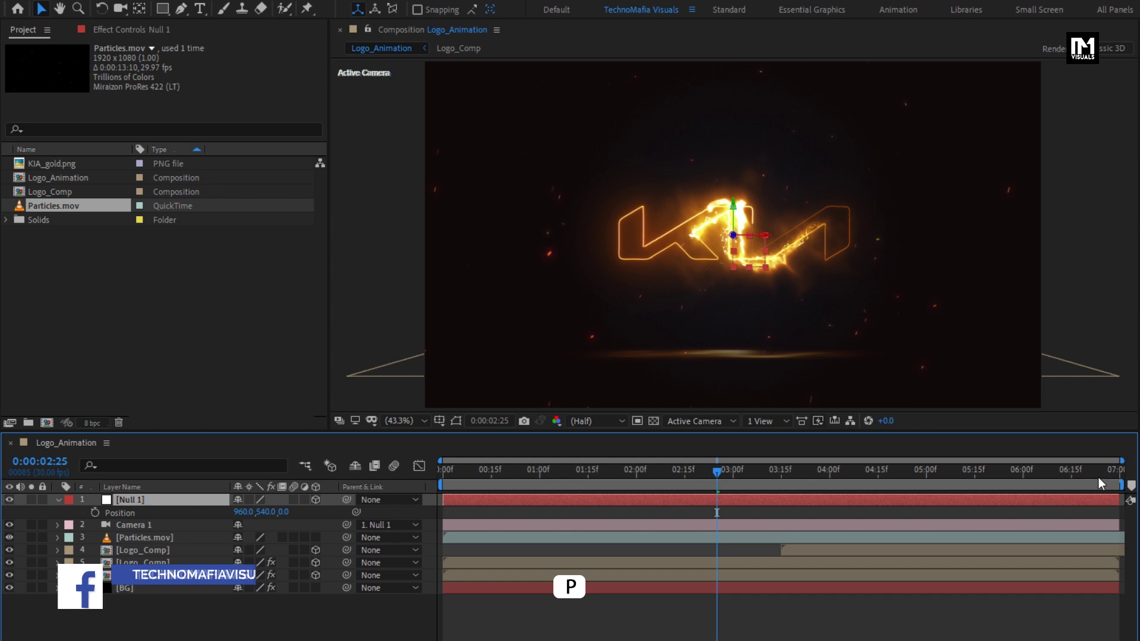
{"action": "left_click", "coordinate": [1118, 473]}
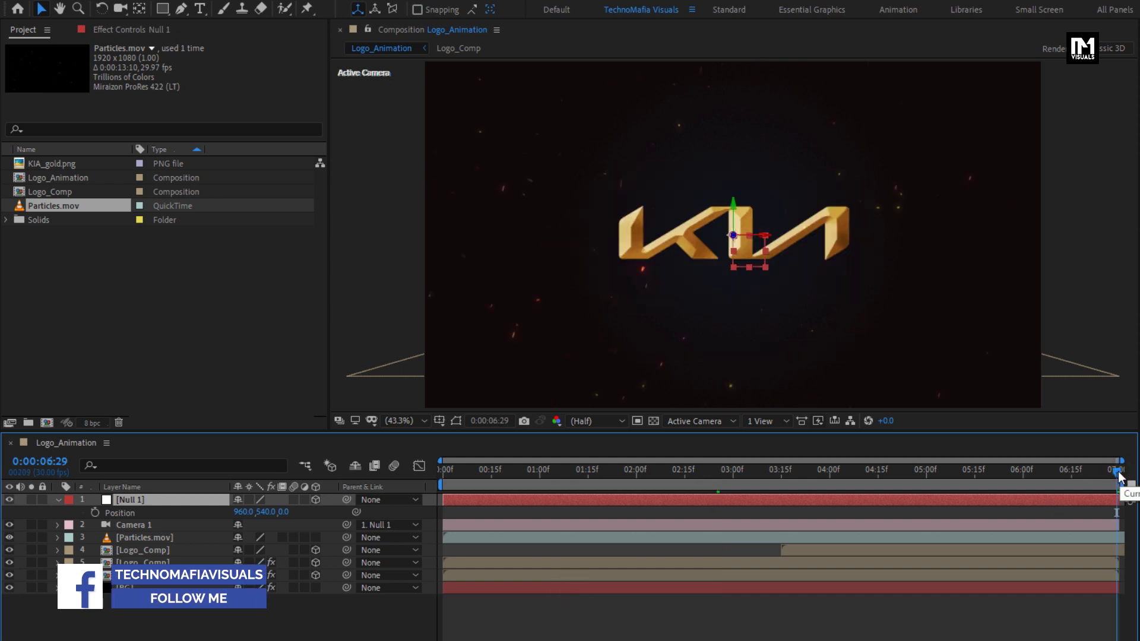
{"action": "left_click", "coordinate": [95, 513]}
{"action": "left_click", "coordinate": [442, 470]}
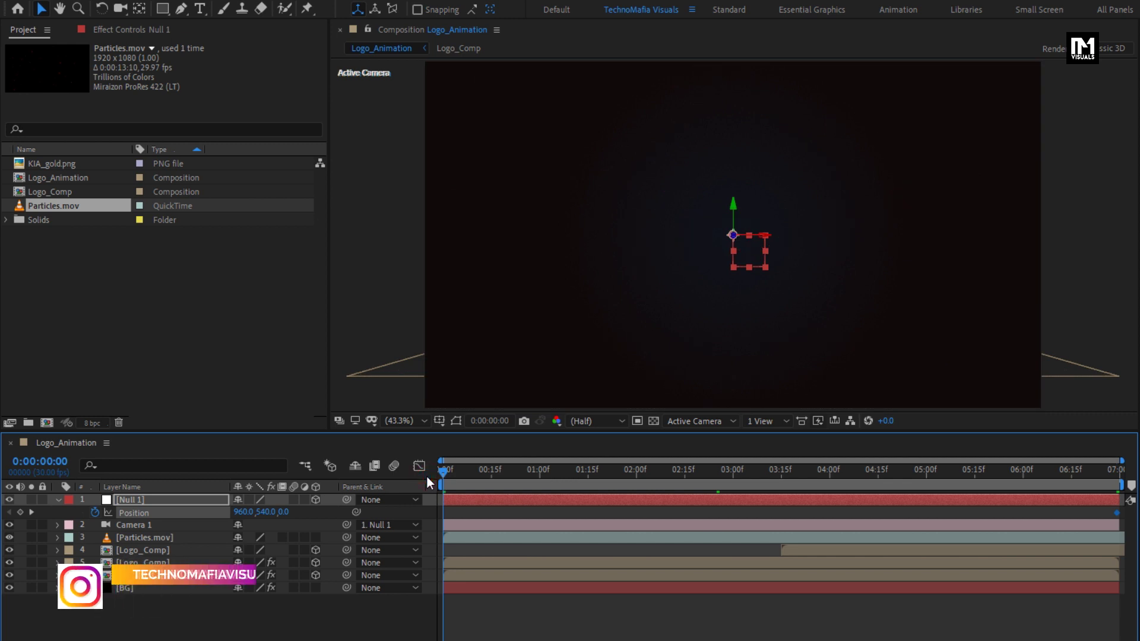
{"action": "left_click_drag", "start_coordinate": [288, 512], "coordinate": [732, 515]}
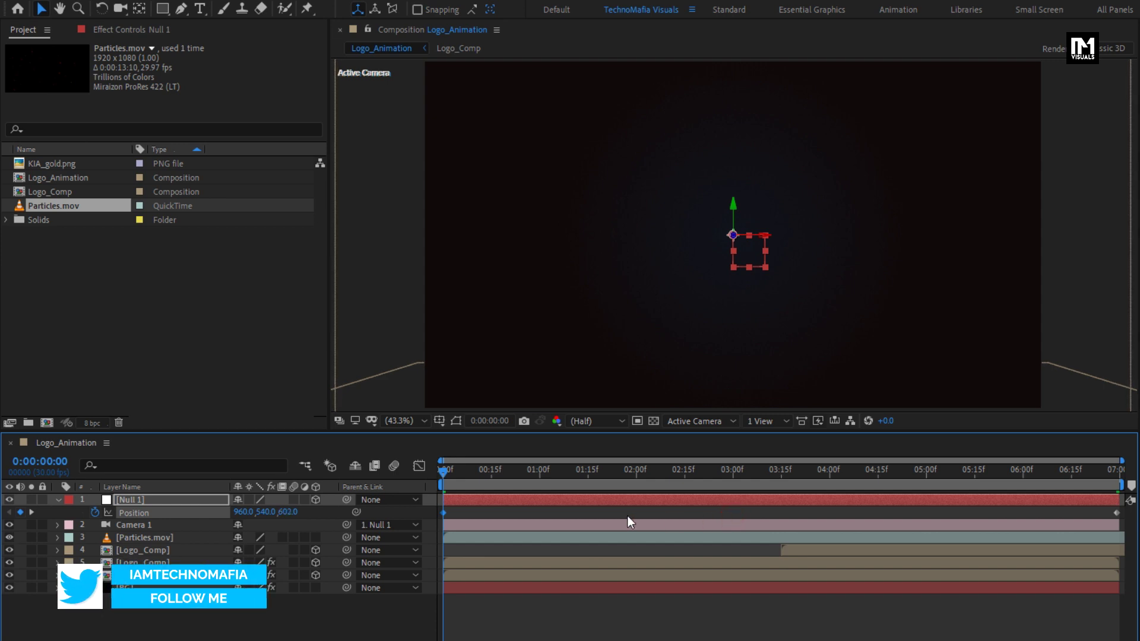
{"action": "key", "text": "space"}
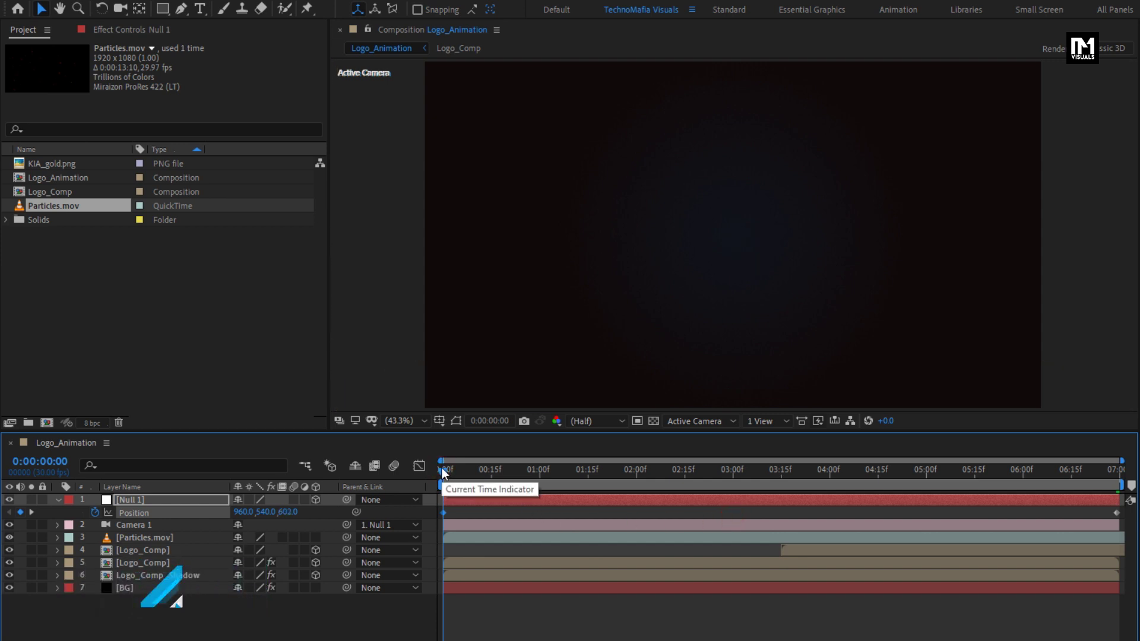